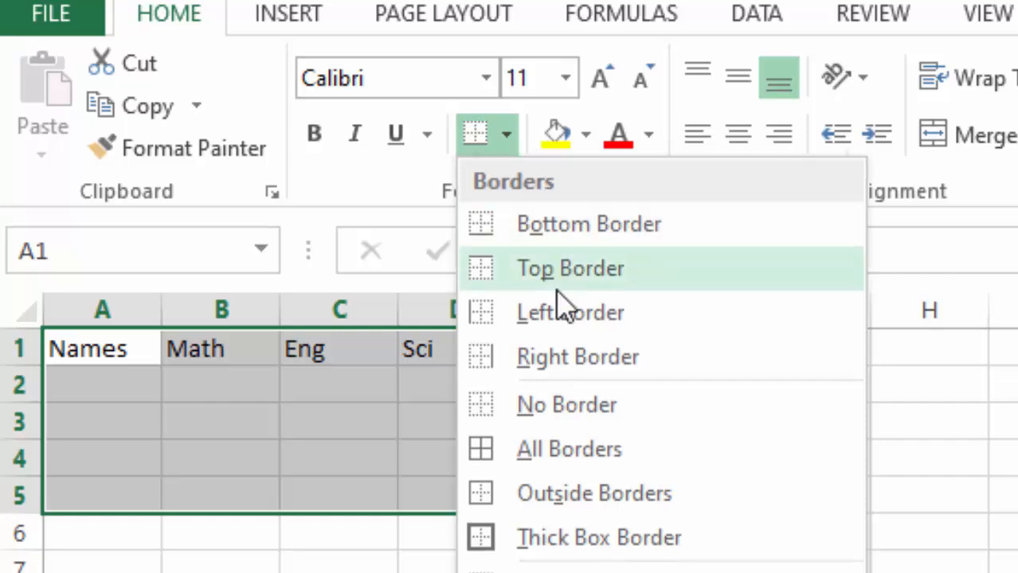
Apply All Borders to the selected range A1:D5
{"action": "left_click", "coordinate": [558, 460]}
{"action": "left_click", "coordinate": [1016, 572]}
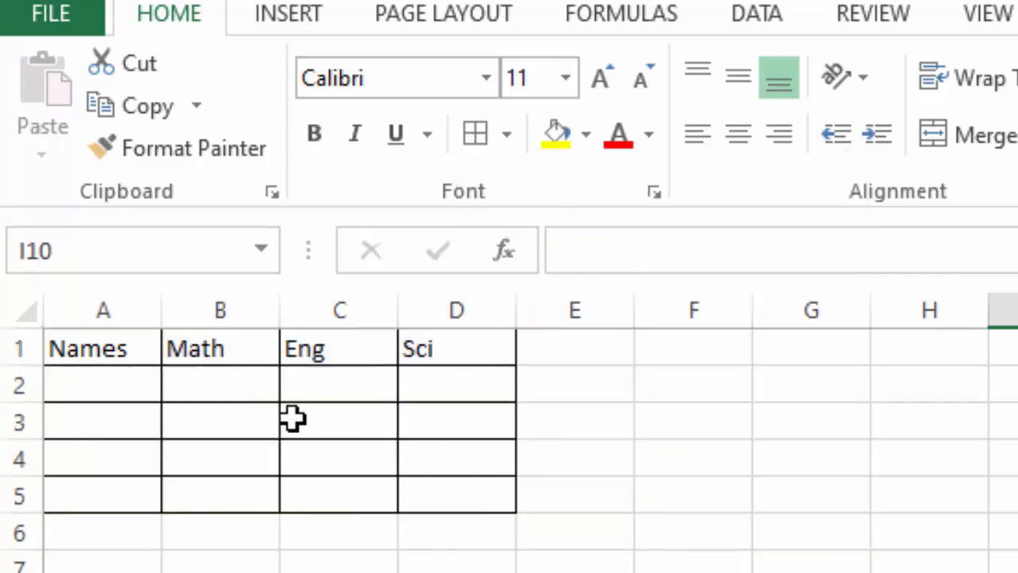
Enter the four students' first names in cells A2 to A5 under the Names heading
{"action": "left_click", "coordinate": [81, 382]}
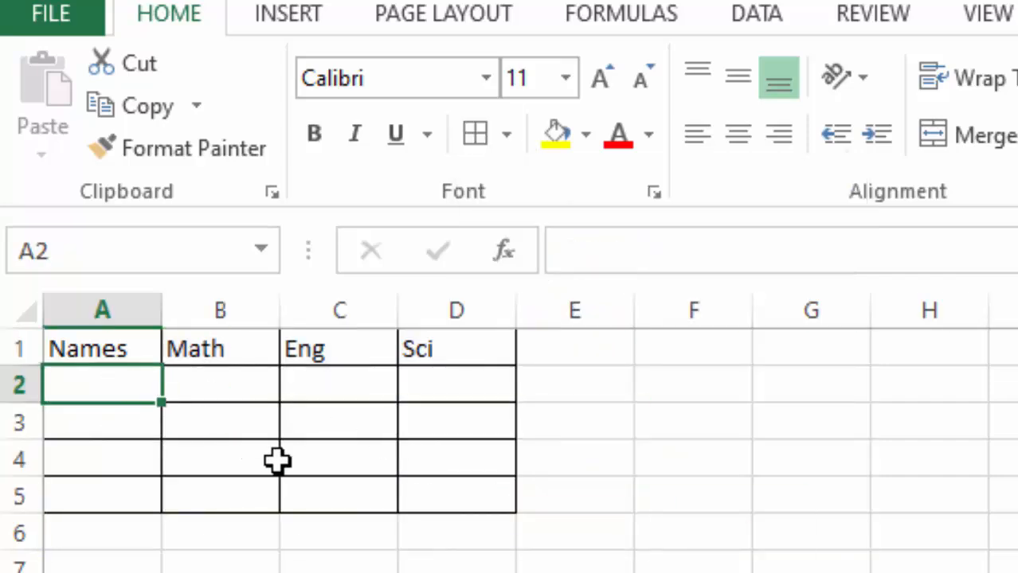
{"action": "type", "text": "Jack"}
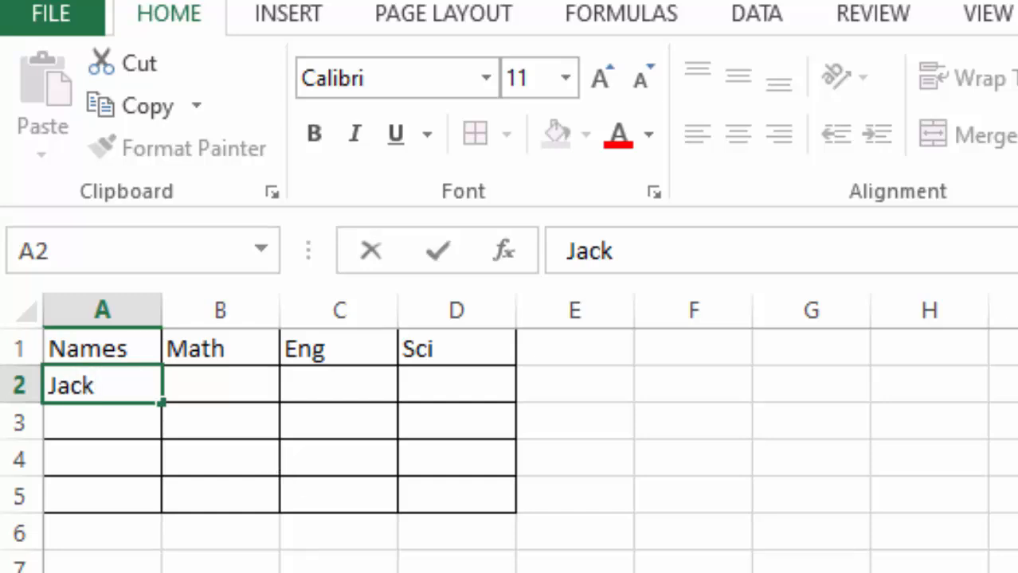
{"action": "left_click", "coordinate": [120, 422]}
{"action": "type", "text": "Mar"}
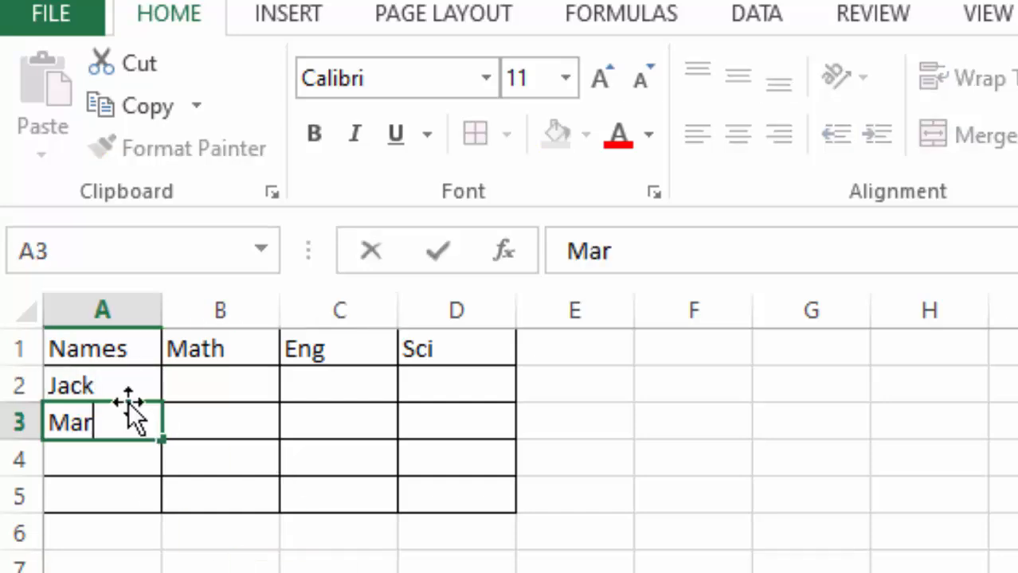
{"action": "type", "text": "y"}
{"action": "left_click", "coordinate": [135, 462]}
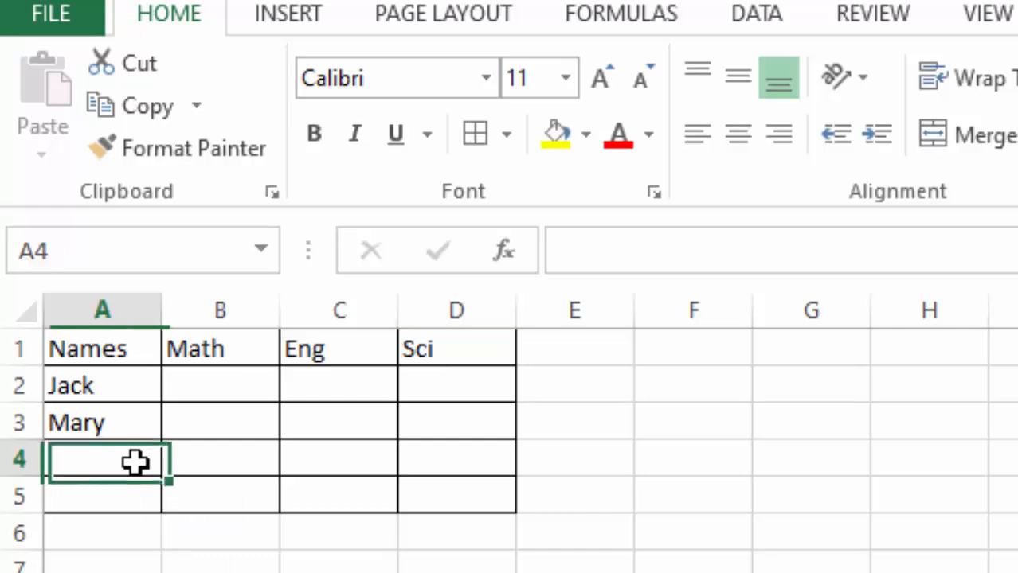
{"action": "type", "text": "Tom"}
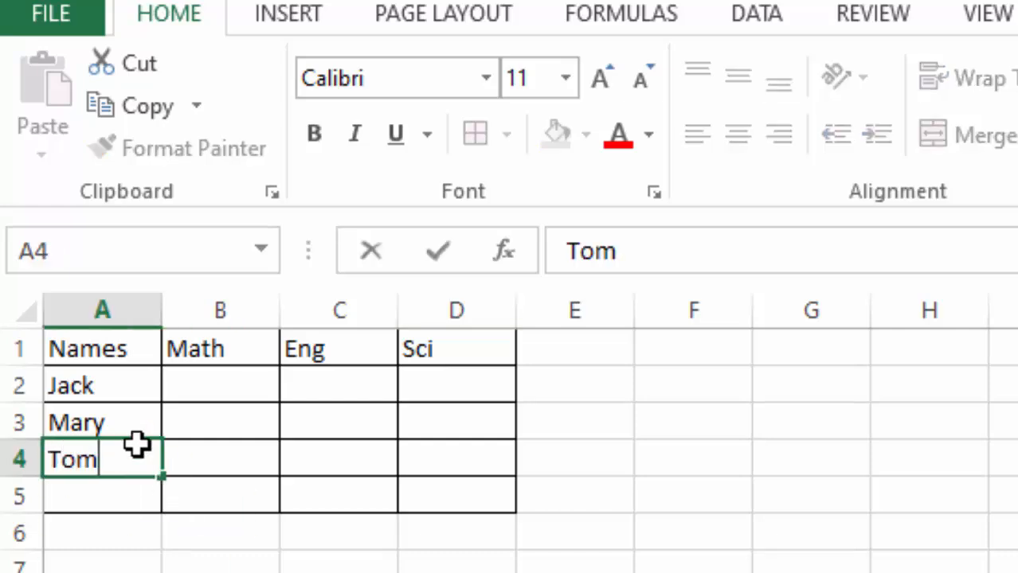
{"action": "left_click", "coordinate": [114, 489]}
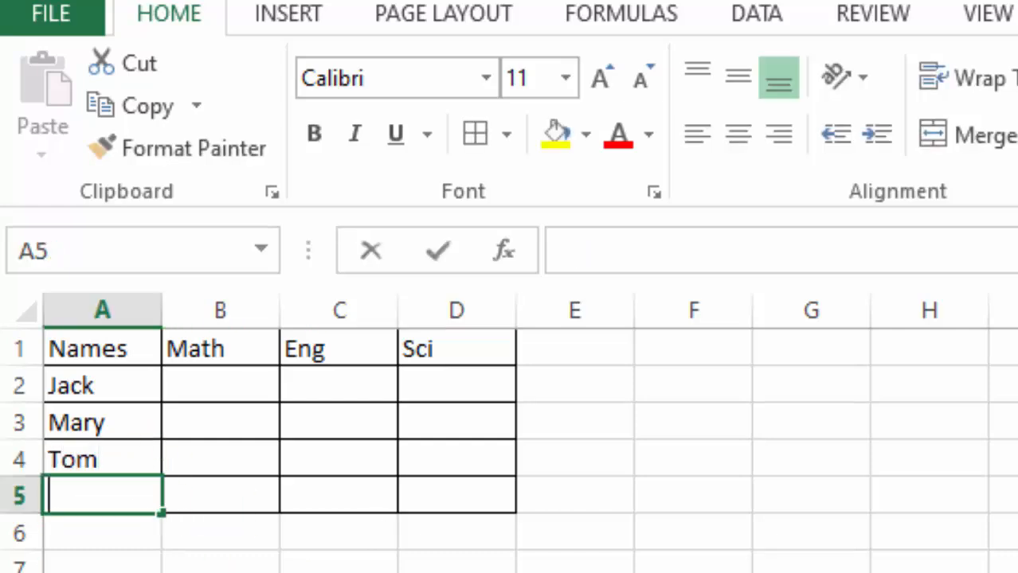
{"action": "type", "text": "Clara"}
{"action": "left_click", "coordinate": [692, 571]}
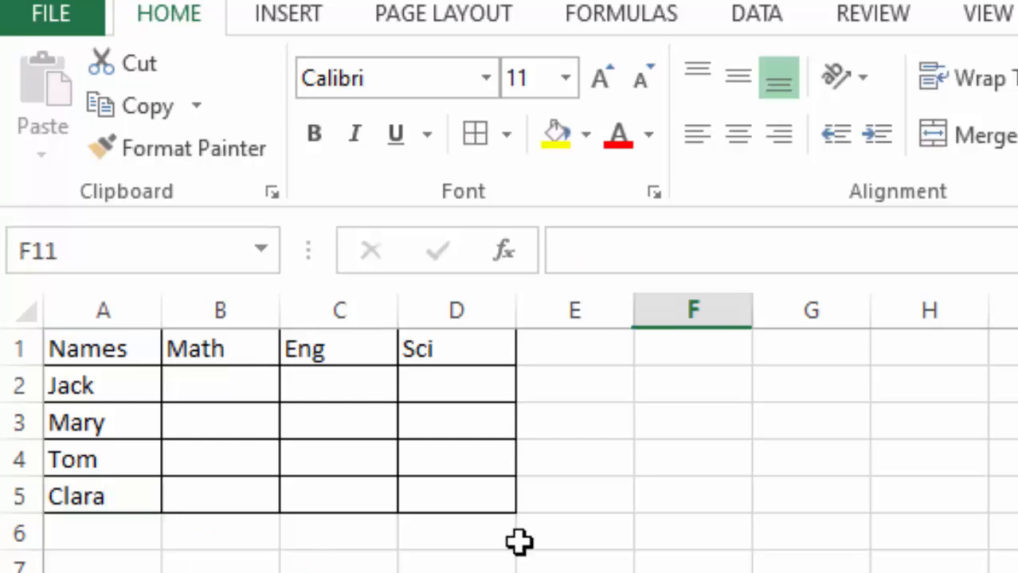
Enter the first student's scores in row 2: 56 for Math, 71 for Eng and 43 for Sci
{"action": "left_click", "coordinate": [228, 373]}
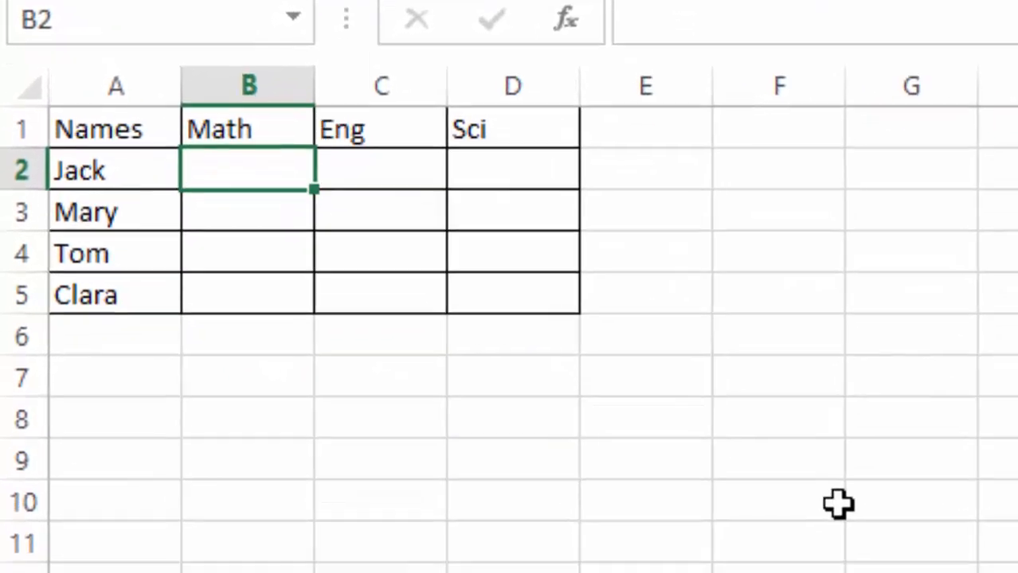
{"action": "type", "text": "56"}
{"action": "left_click", "coordinate": [626, 386]}
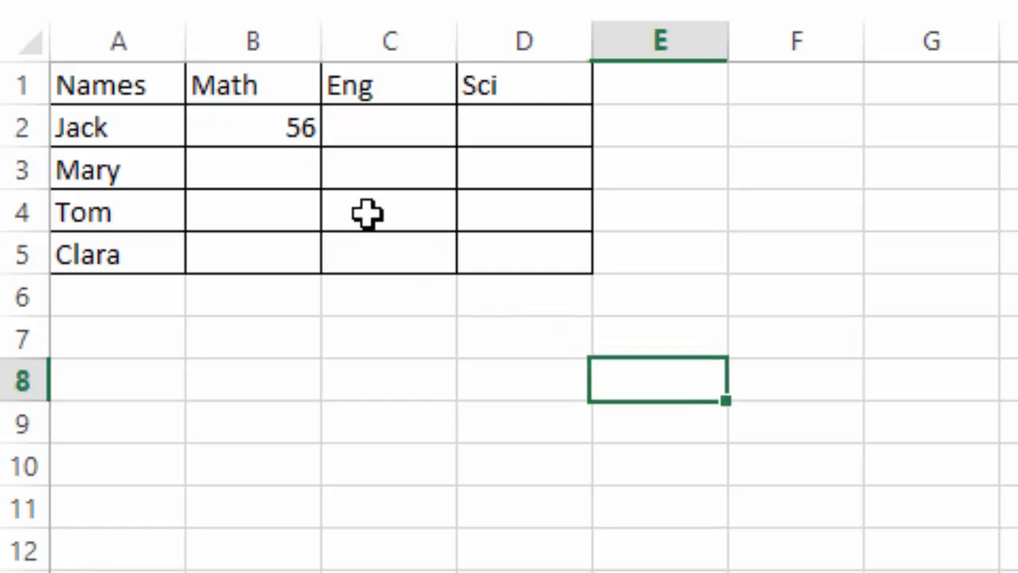
{"action": "left_click", "coordinate": [394, 124]}
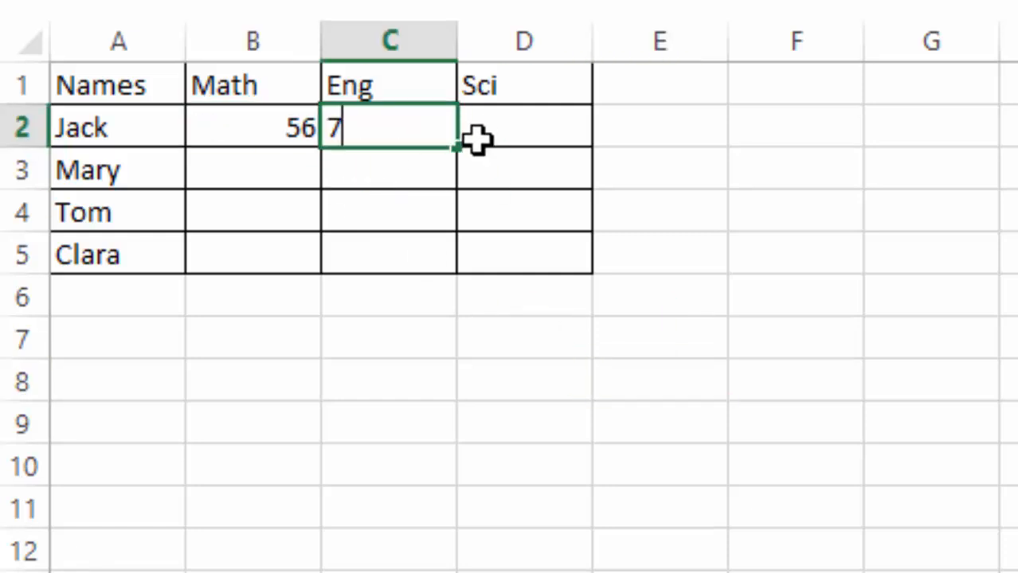
{"action": "left_click", "coordinate": [476, 139]}
{"action": "type", "text": "43"}
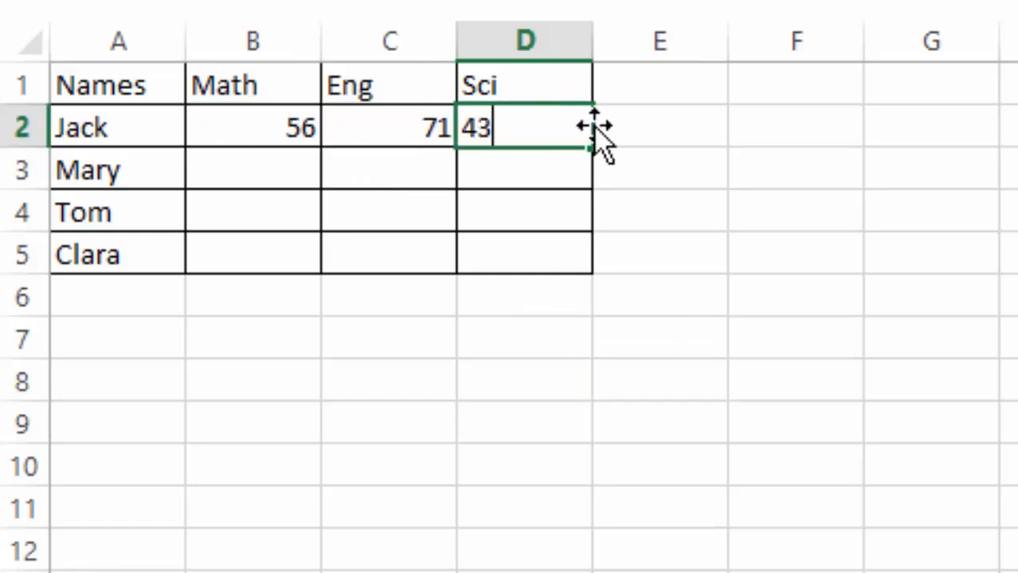
Enter the second student's scores in row 3: 34 for Math, 58 for Eng and 76 for Sci
{"action": "left_click", "coordinate": [283, 175]}
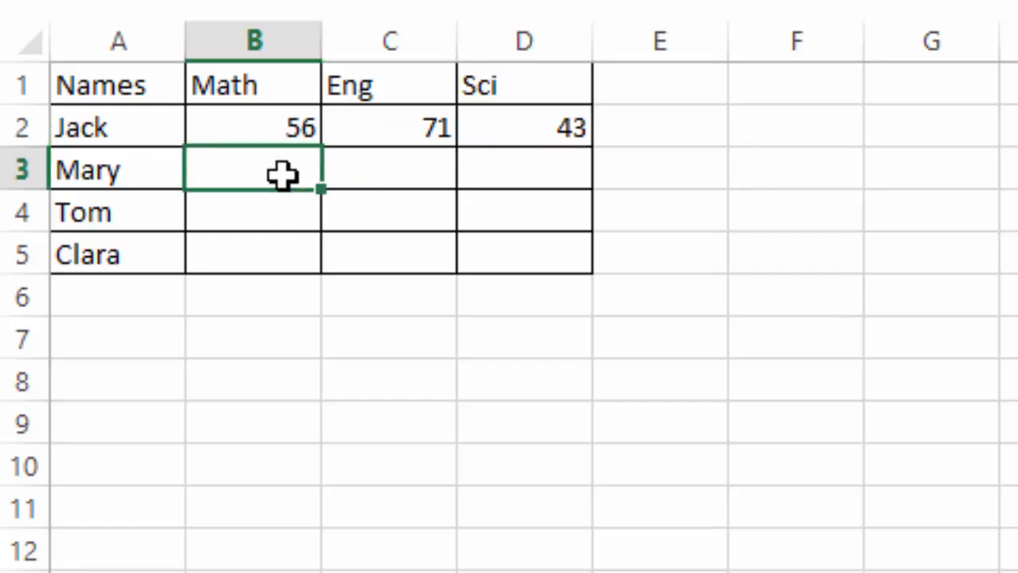
{"action": "type", "text": "34"}
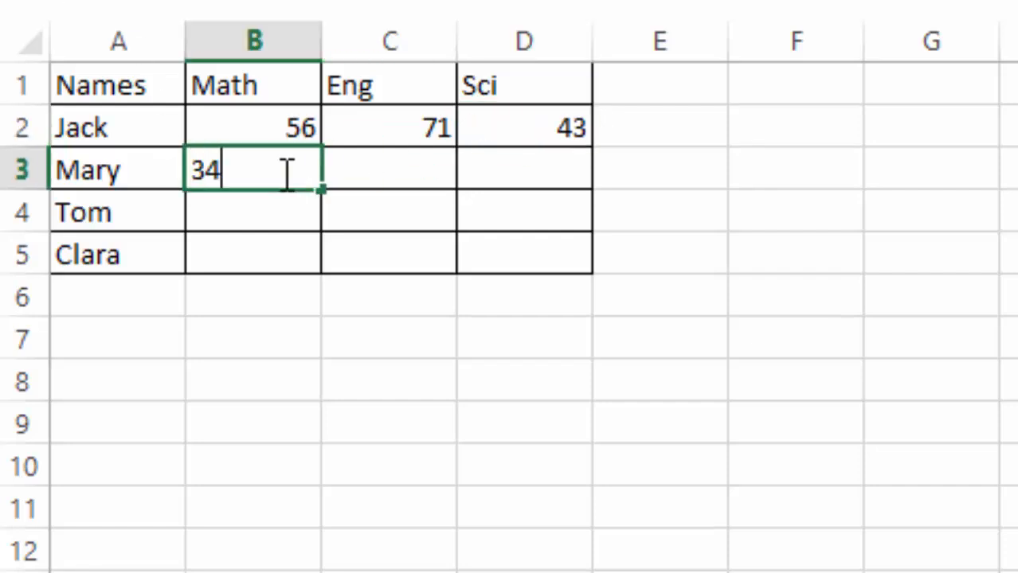
{"action": "left_click", "coordinate": [415, 176]}
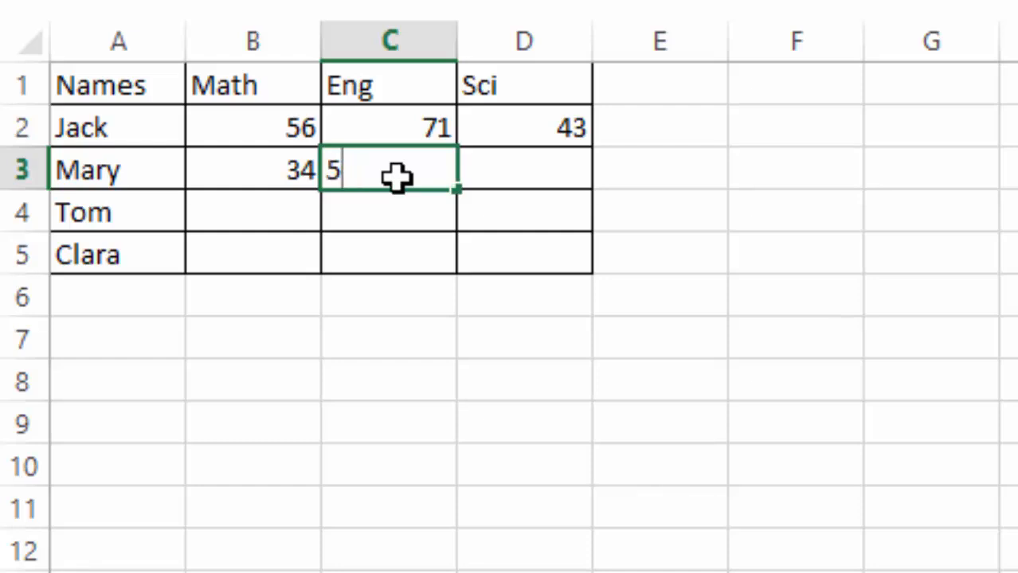
{"action": "left_click", "coordinate": [516, 162]}
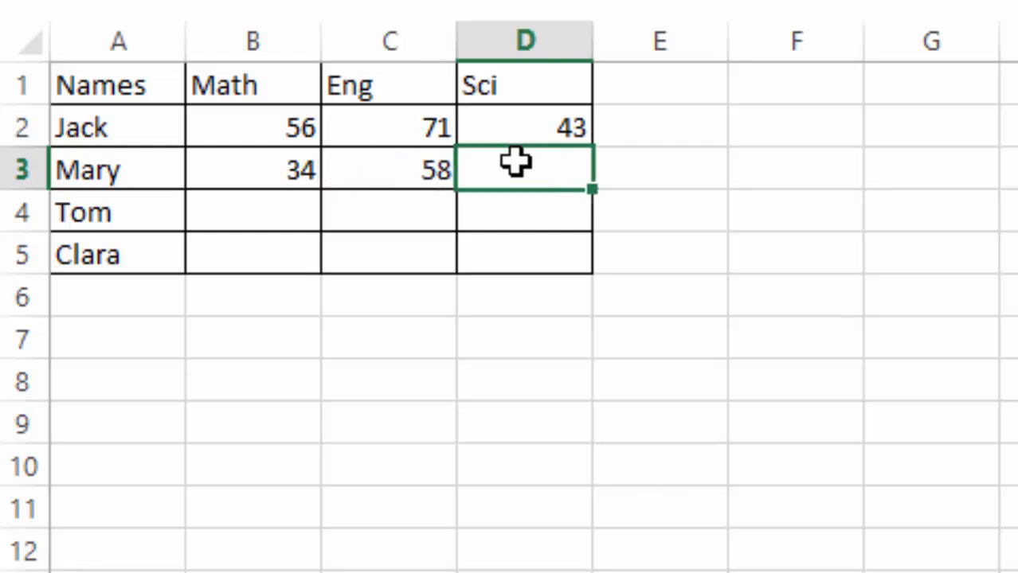
{"action": "left_click", "coordinate": [564, 343]}
Enter the third student's scores in row 4: 51 for Math, 41 for Eng and 28 for Sci
{"action": "left_click", "coordinate": [305, 215]}
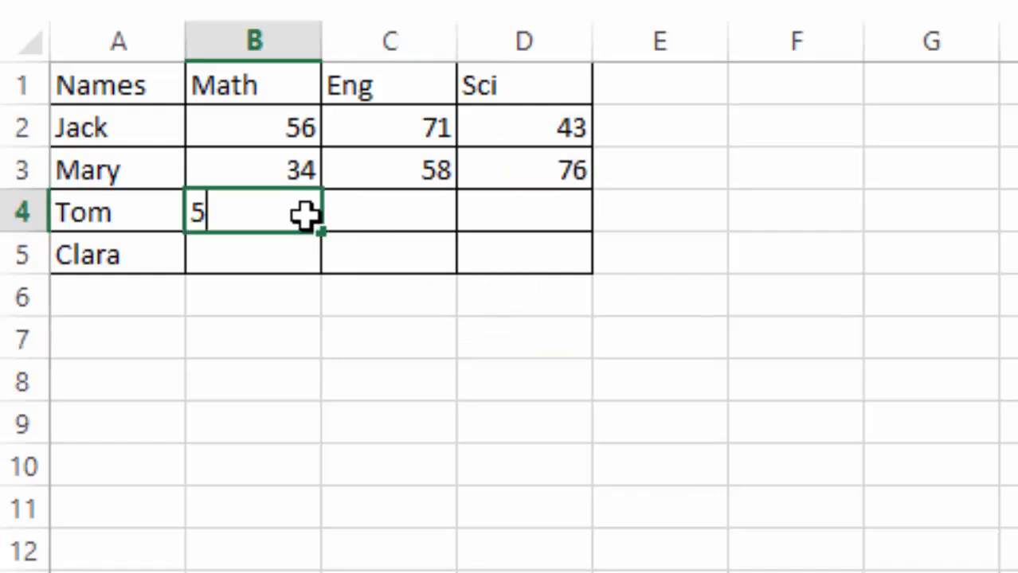
{"action": "left_click", "coordinate": [364, 277]}
{"action": "left_click", "coordinate": [391, 209]}
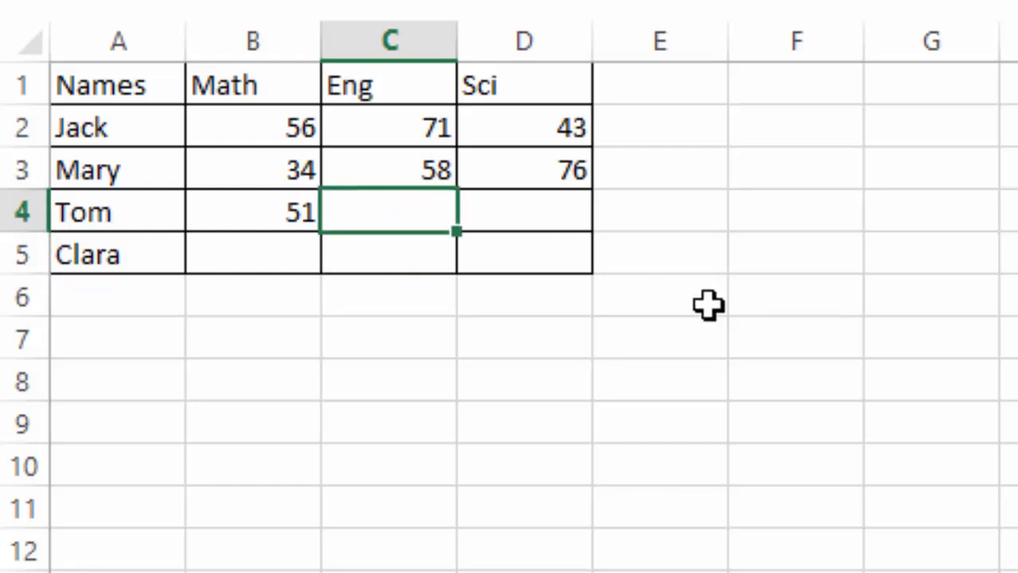
{"action": "left_click", "coordinate": [748, 331]}
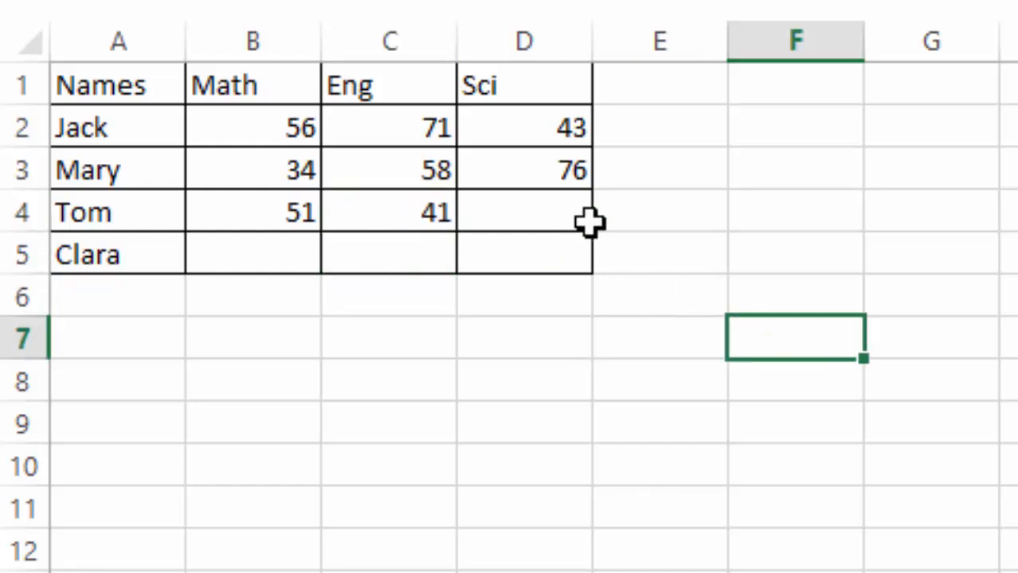
{"action": "left_click", "coordinate": [540, 215]}
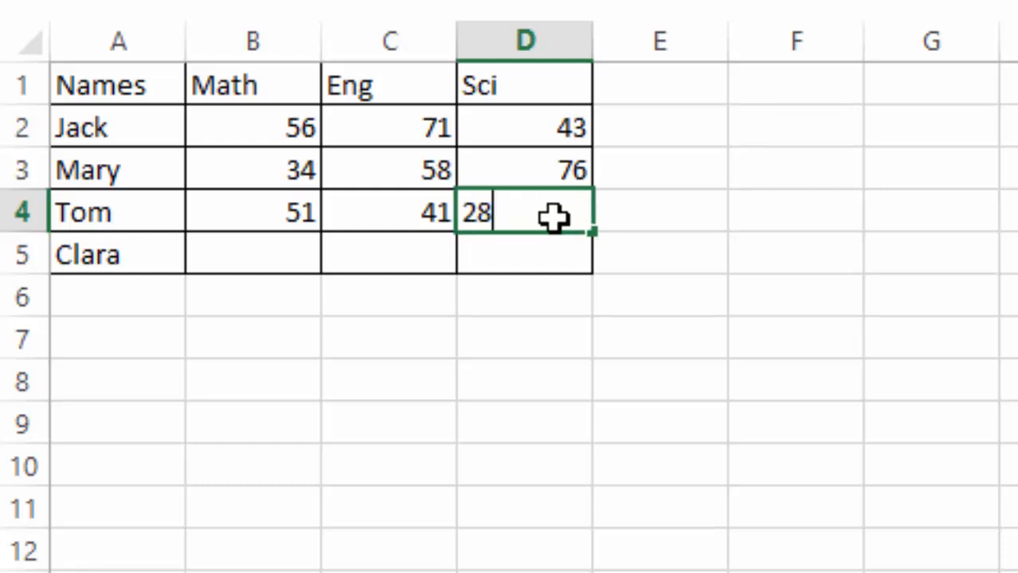
{"action": "left_click", "coordinate": [517, 386]}
Enter the fourth student's scores in row 5: 63 for Math, 41 for Eng and 80 for Sci
{"action": "left_click", "coordinate": [271, 259]}
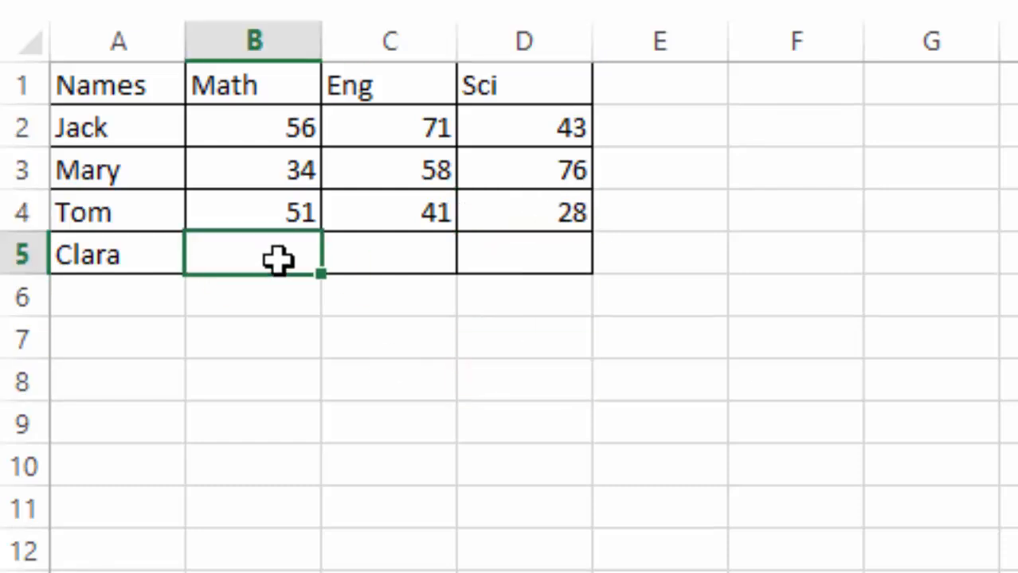
{"action": "type", "text": "63"}
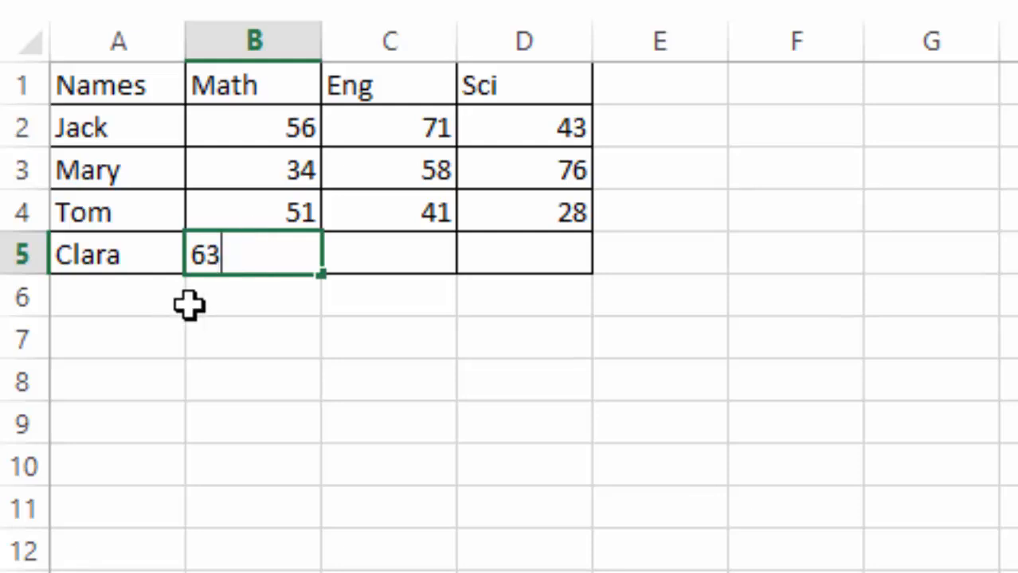
{"action": "left_click", "coordinate": [629, 416]}
{"action": "left_click", "coordinate": [409, 254]}
{"action": "type", "text": "41"}
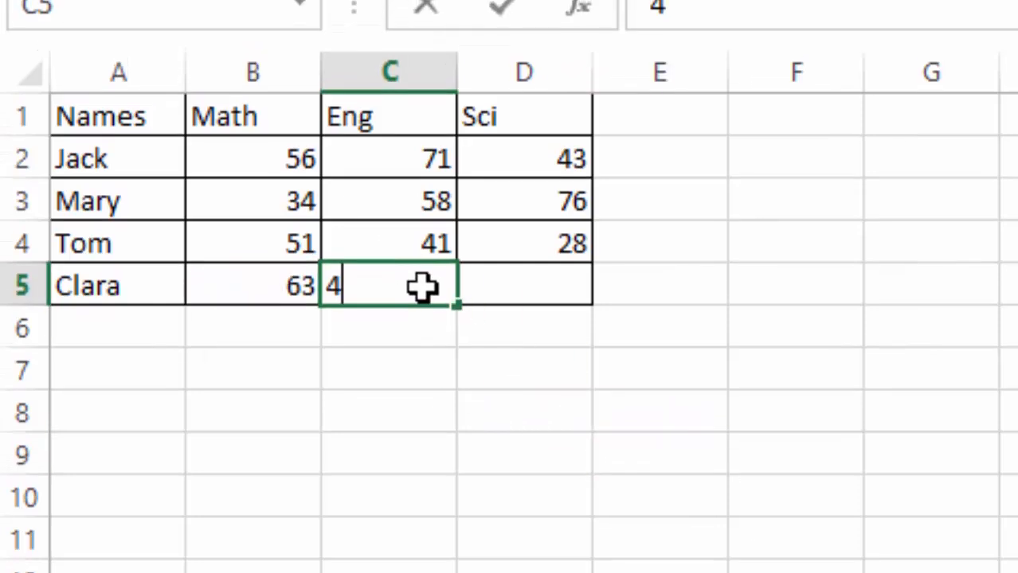
{"action": "left_click", "coordinate": [1005, 297]}
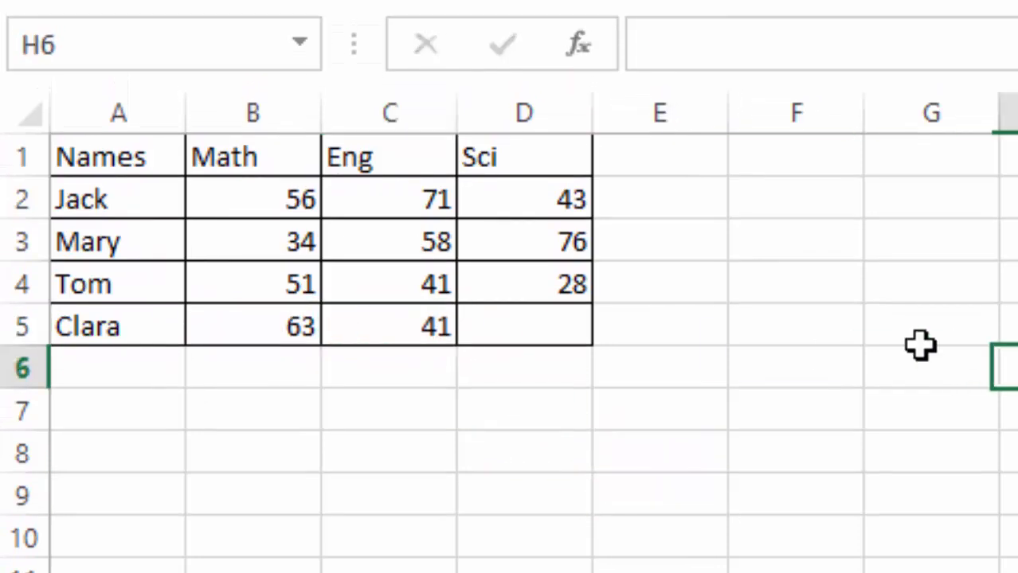
{"action": "left_click", "coordinate": [548, 324]}
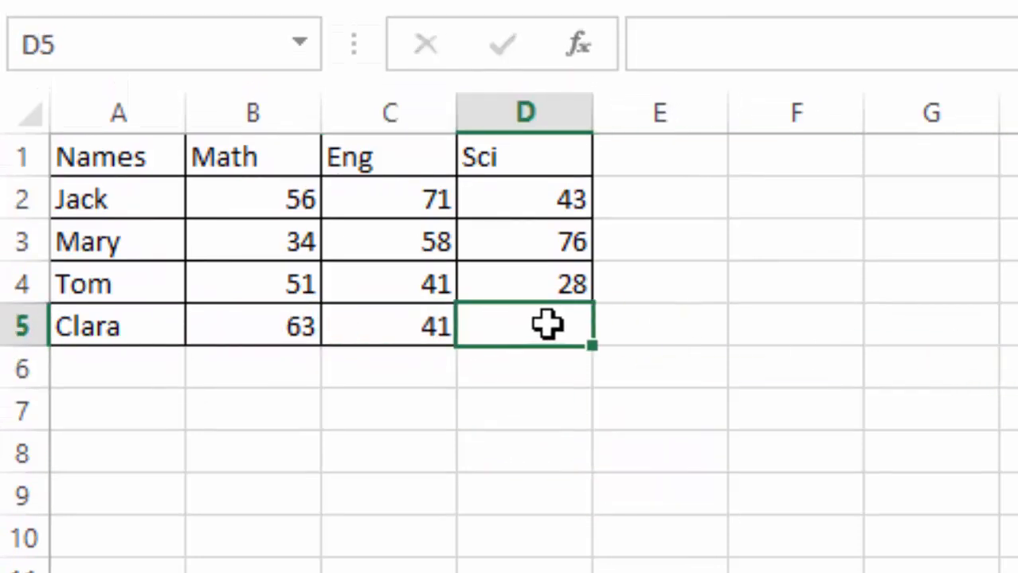
{"action": "type", "text": "80"}
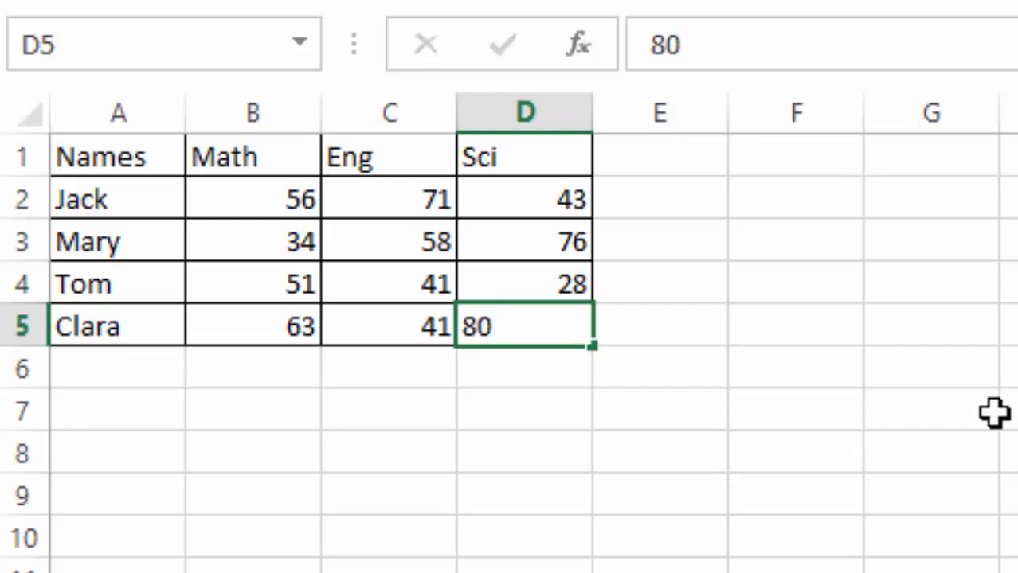
{"action": "left_click", "coordinate": [993, 411]}
Center the subject headings and scores horizontally in the range B1:D5
{"action": "left_click", "coordinate": [232, 159]}
{"action": "left_click_drag", "start_coordinate": [376, 211], "coordinate": [537, 331]}
{"action": "left_click", "coordinate": [847, 58]}
{"action": "left_click", "coordinate": [828, 572]}
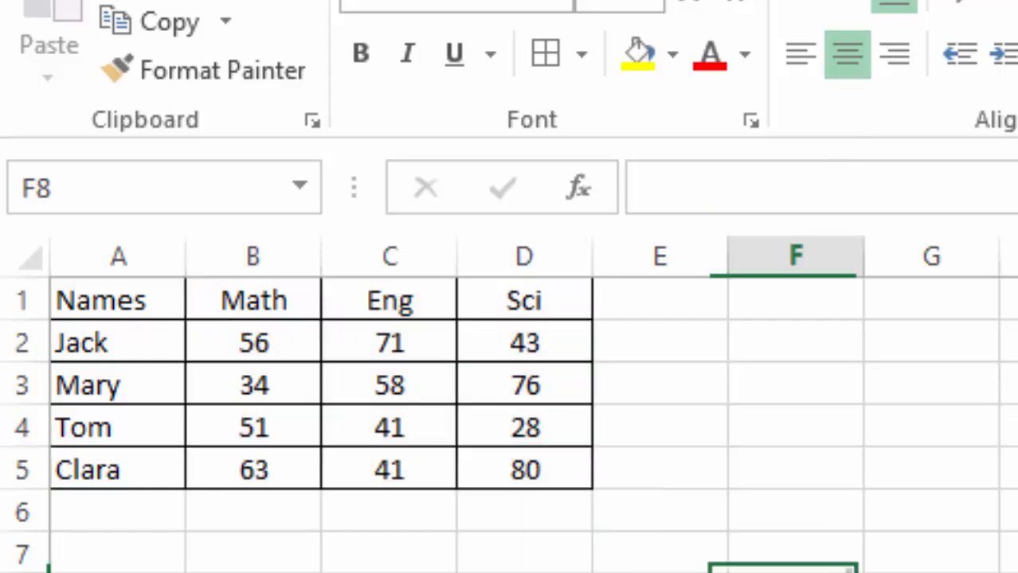
{"action": "left_click", "coordinate": [1017, 428]}
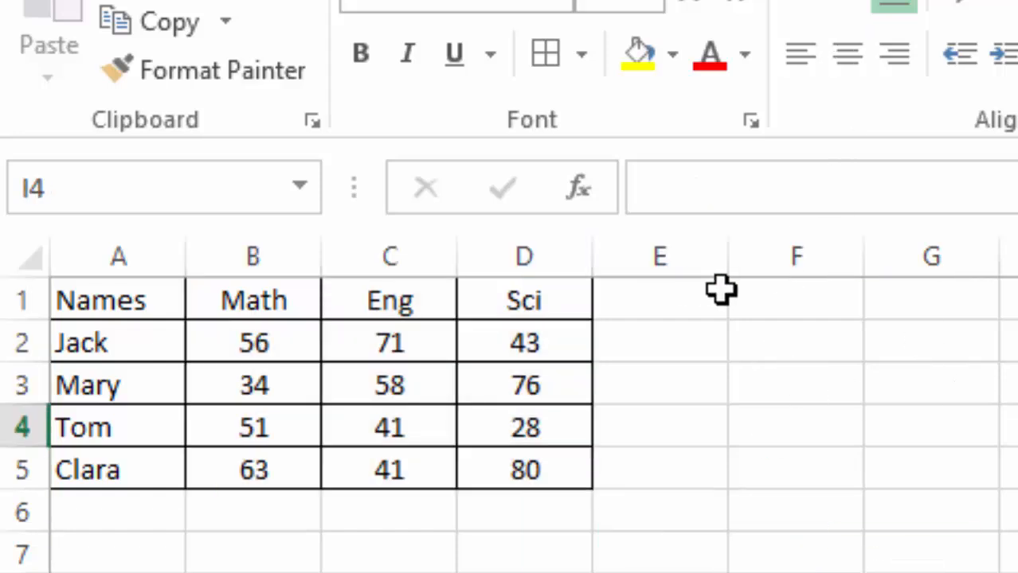
Add the column headings Total, Average and Grade in cells E1, F1 and G1
{"action": "left_click", "coordinate": [655, 298]}
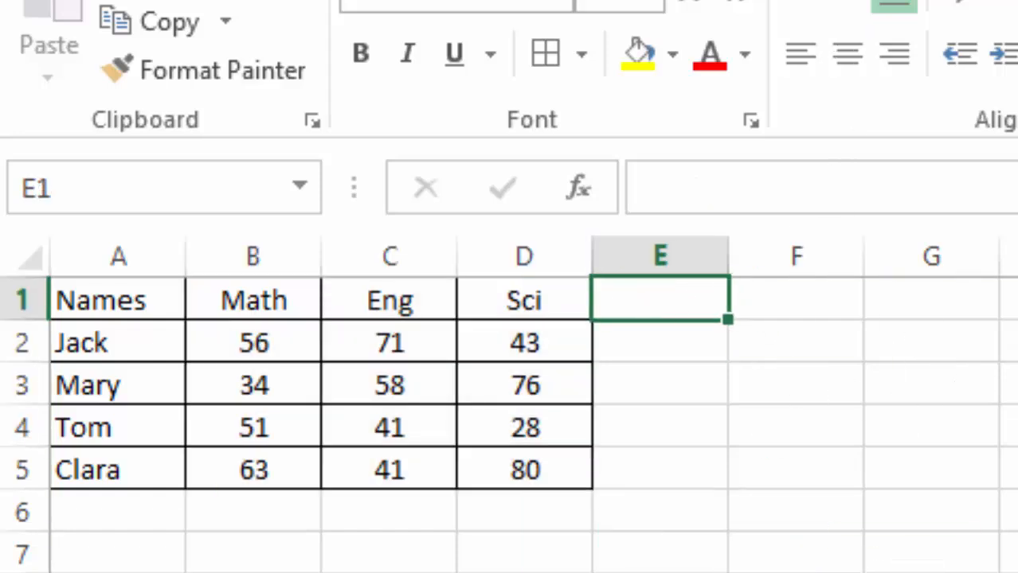
{"action": "type", "text": "Tota"}
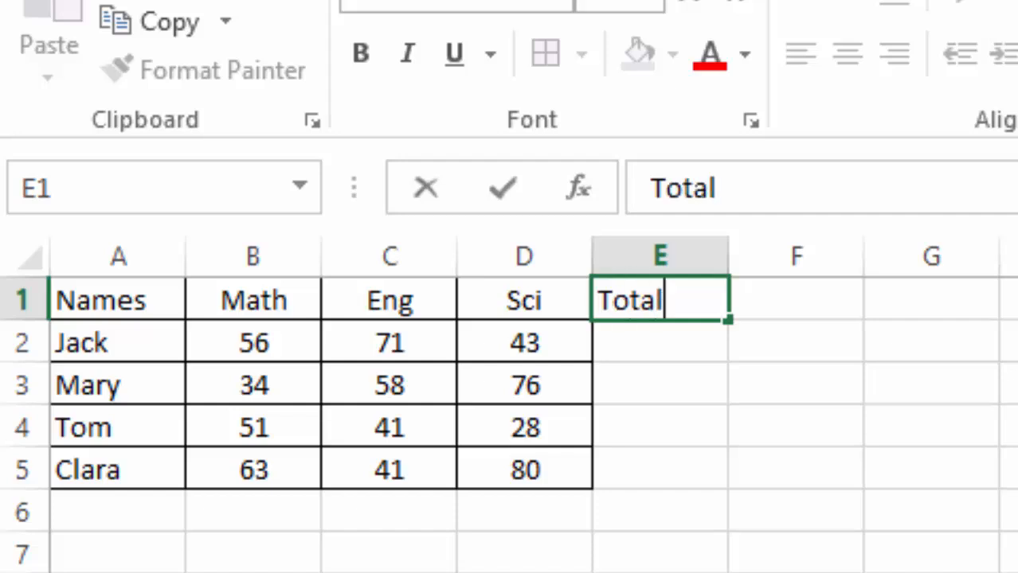
{"action": "type", "text": "l"}
{"action": "left_click", "coordinate": [922, 340]}
{"action": "left_click", "coordinate": [836, 303]}
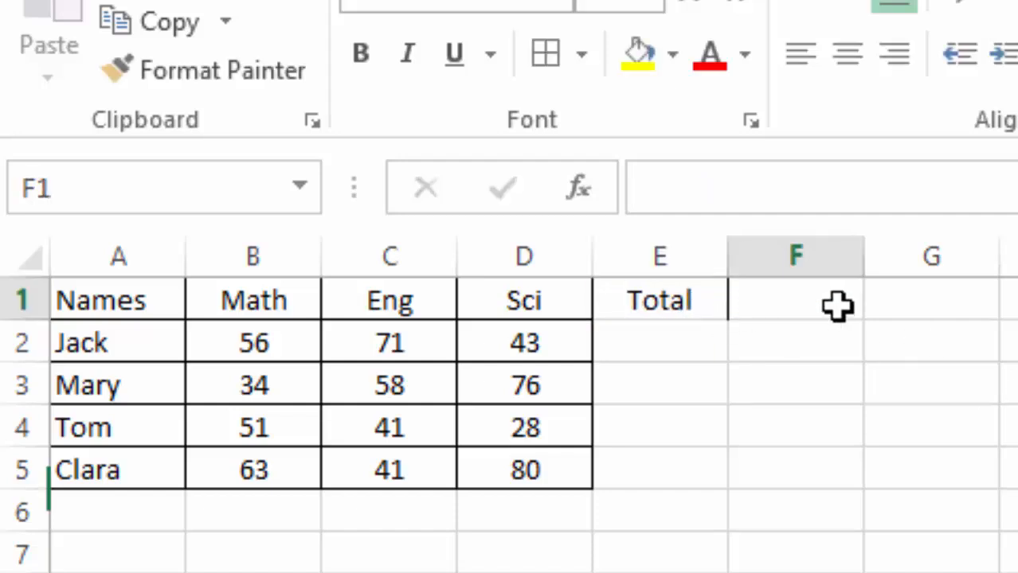
{"action": "type", "text": "Average"}
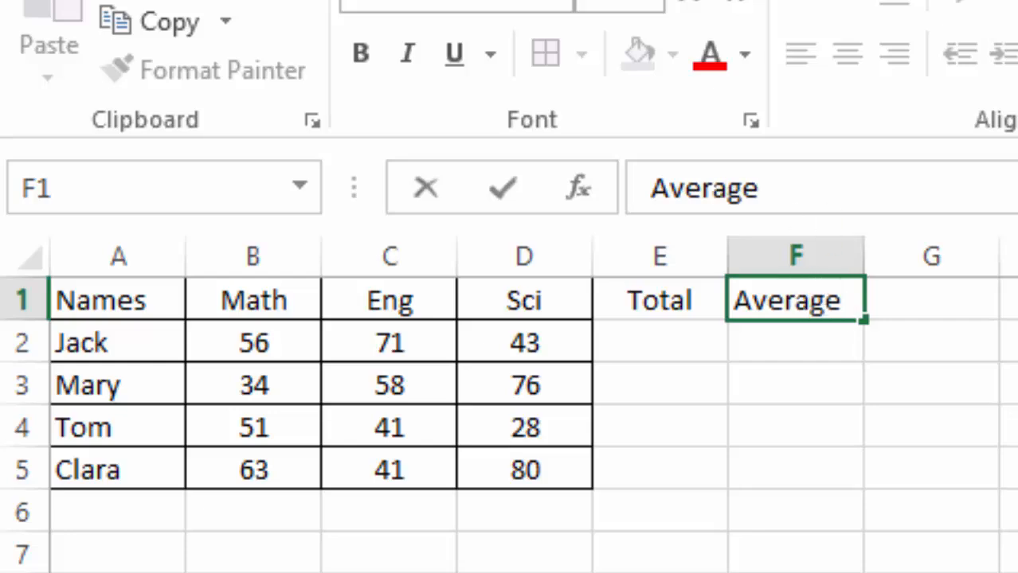
{"action": "left_click", "coordinate": [924, 300]}
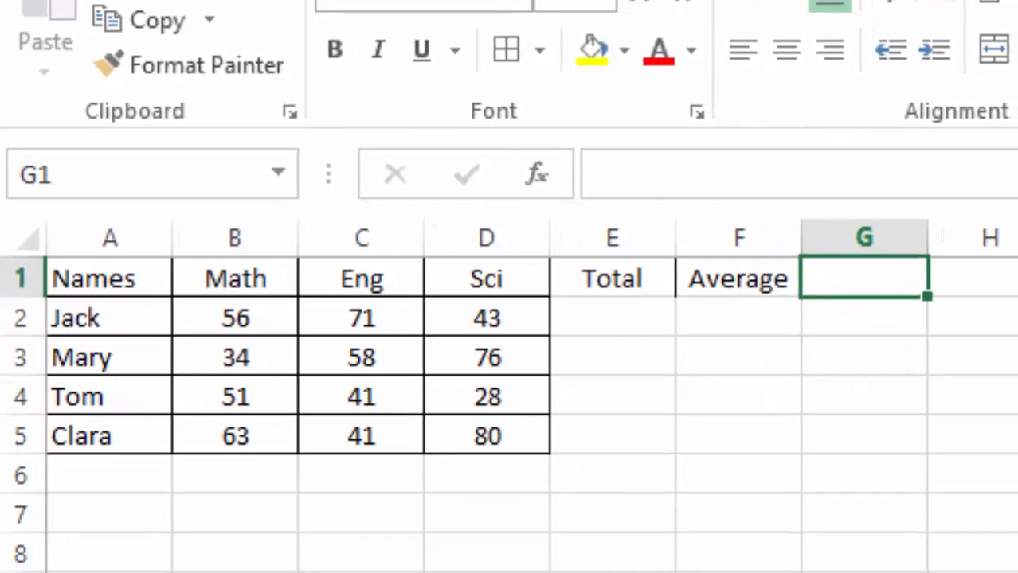
{"action": "type", "text": "Gr"}
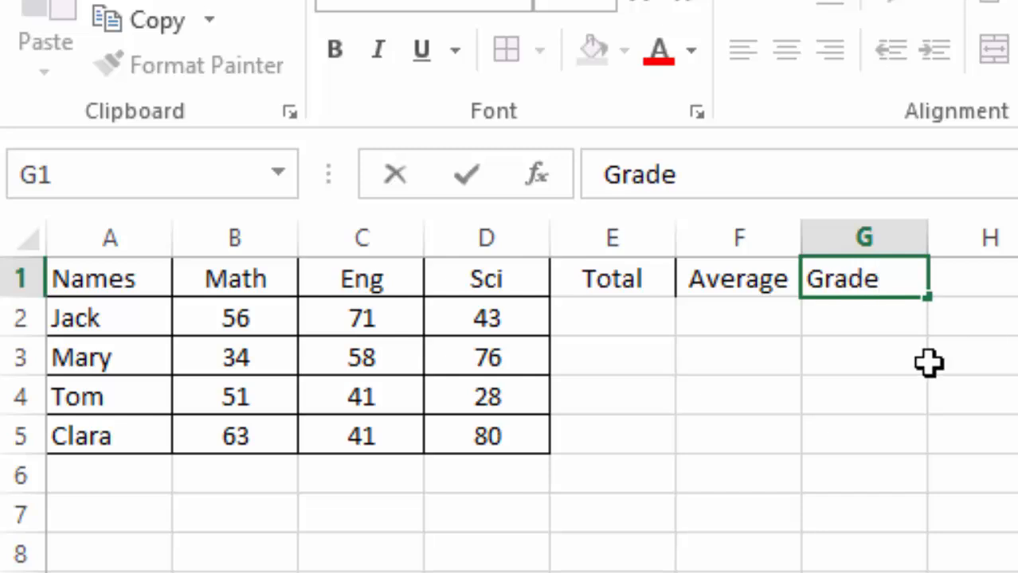
{"action": "type", "text": "ade"}
{"action": "left_click", "coordinate": [933, 570]}
Apply all borders to the new Total, Average and Grade columns in the range E1:G5
{"action": "left_click_drag", "start_coordinate": [568, 275], "coordinate": [882, 422]}
{"action": "left_click", "coordinate": [506, 49]}
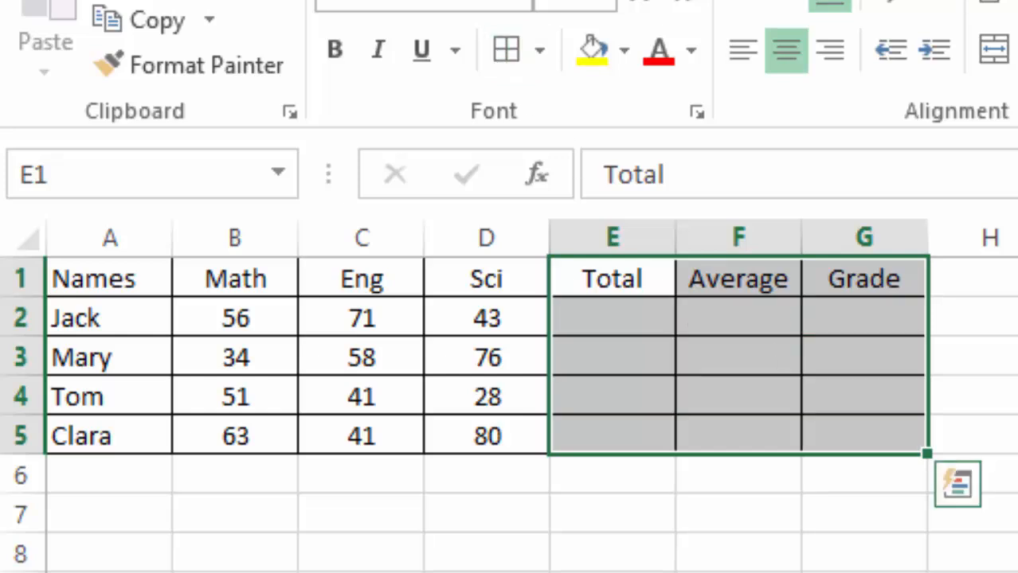
Fill the header row A1:G1 with light green and make its text bold
{"action": "left_click", "coordinate": [1012, 569]}
{"action": "left_click_drag", "start_coordinate": [99, 278], "coordinate": [856, 268]}
{"action": "left_click", "coordinate": [624, 51]}
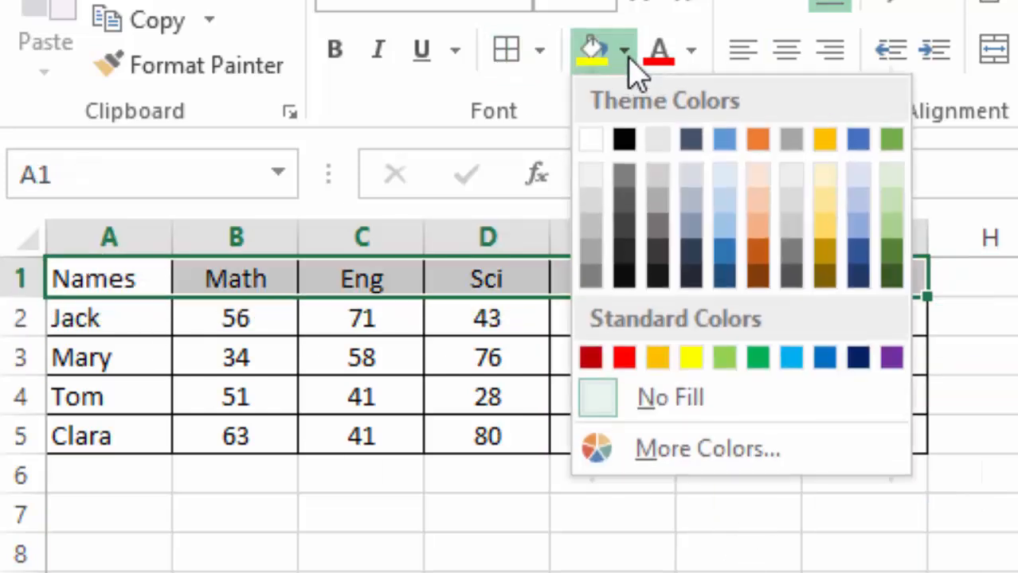
{"action": "left_click", "coordinate": [892, 203]}
{"action": "left_click", "coordinate": [335, 54]}
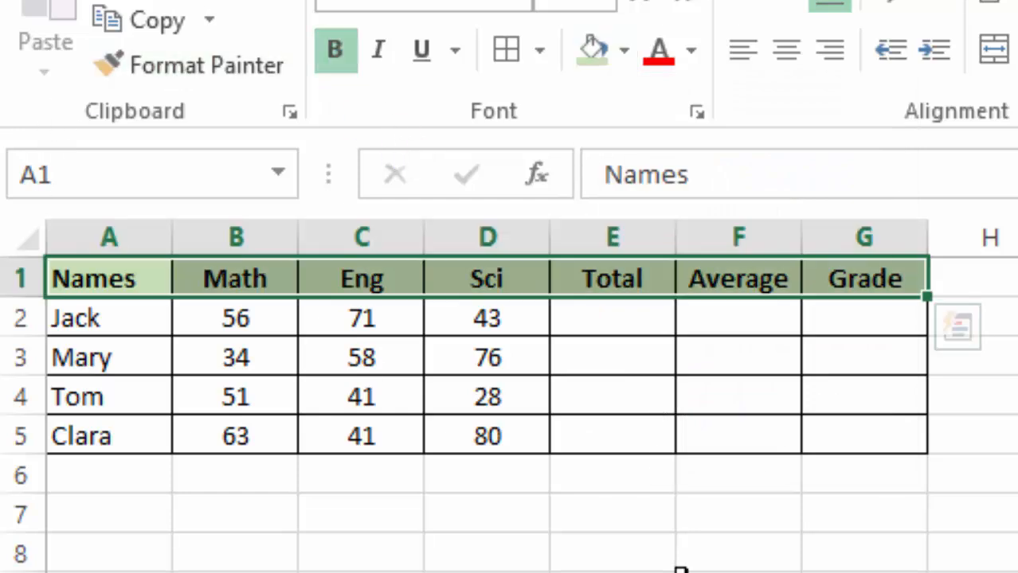
{"action": "left_click", "coordinate": [989, 570]}
Enter the title Grading Key in cell B7 below the marks table
{"action": "scroll", "coordinate": [510, 414], "scroll_direction": "down", "scroll_amount": 4}
{"action": "scroll", "coordinate": [523, 518], "scroll_direction": "up", "scroll_amount": 4}
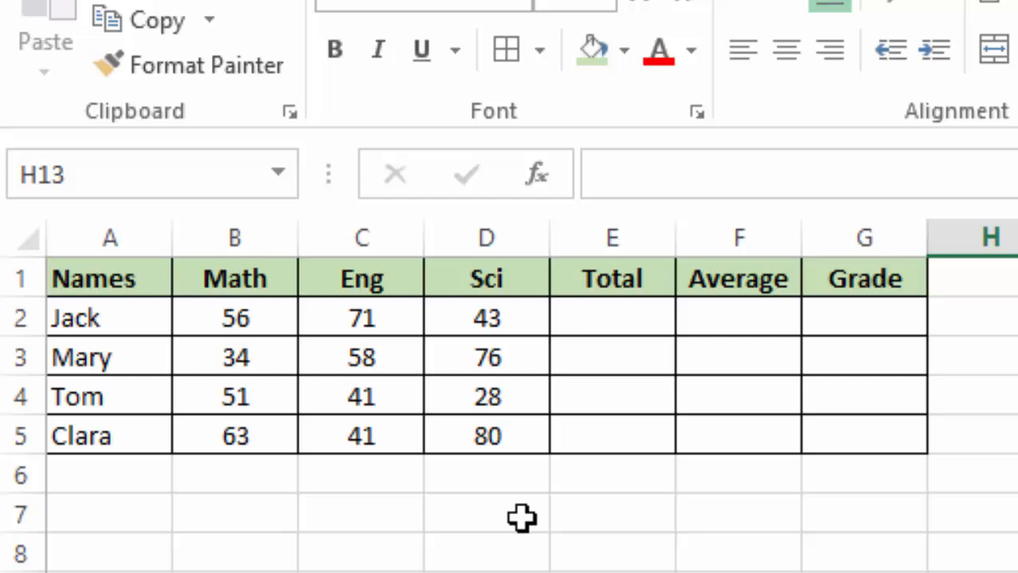
{"action": "left_click", "coordinate": [238, 508]}
{"action": "type", "text": "Grading Key"}
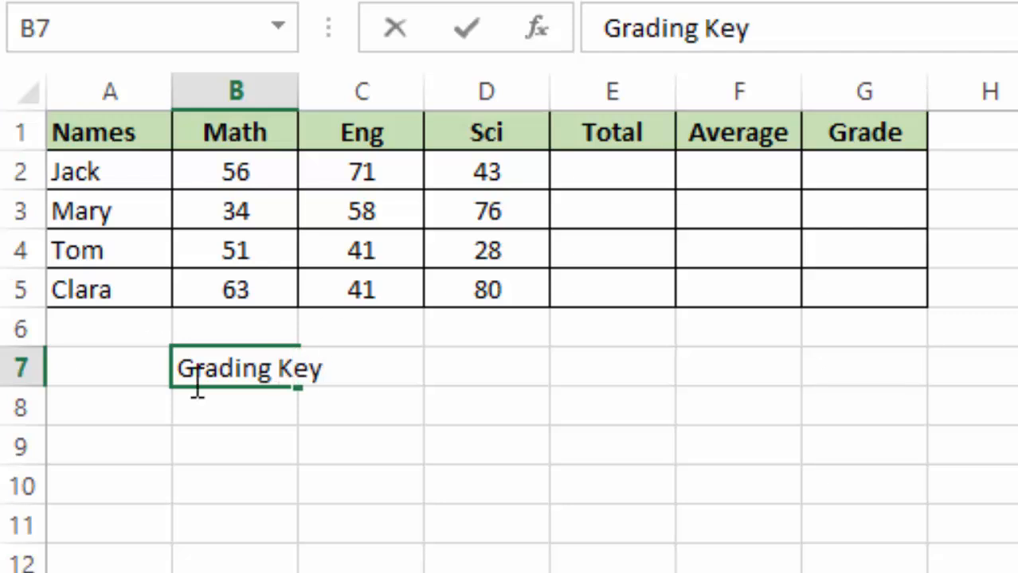
{"action": "left_click", "coordinate": [381, 523]}
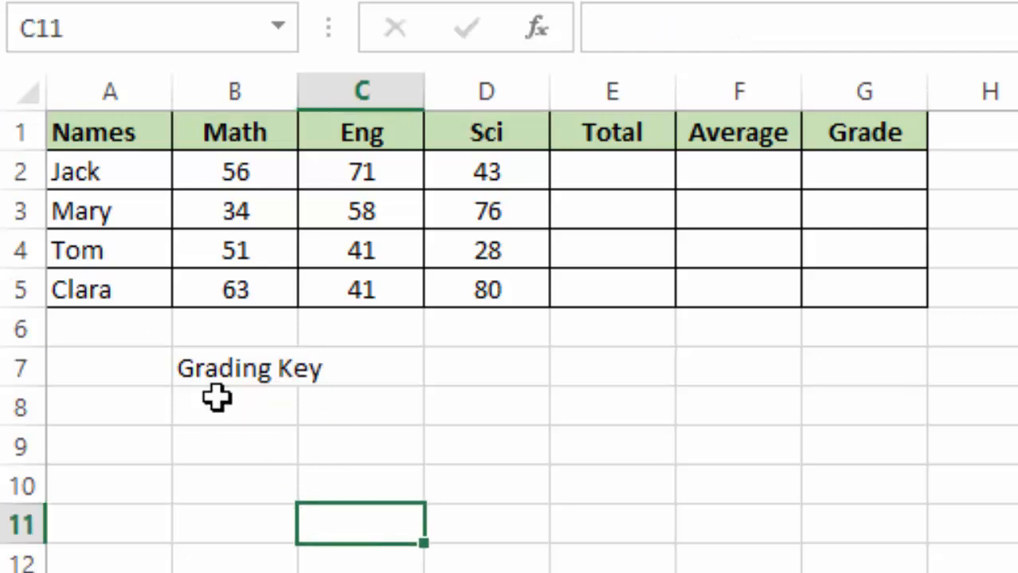
Add the first grading rule with 50 to 100 in cell B8 and Pass in cell C8
{"action": "left_click", "coordinate": [269, 407]}
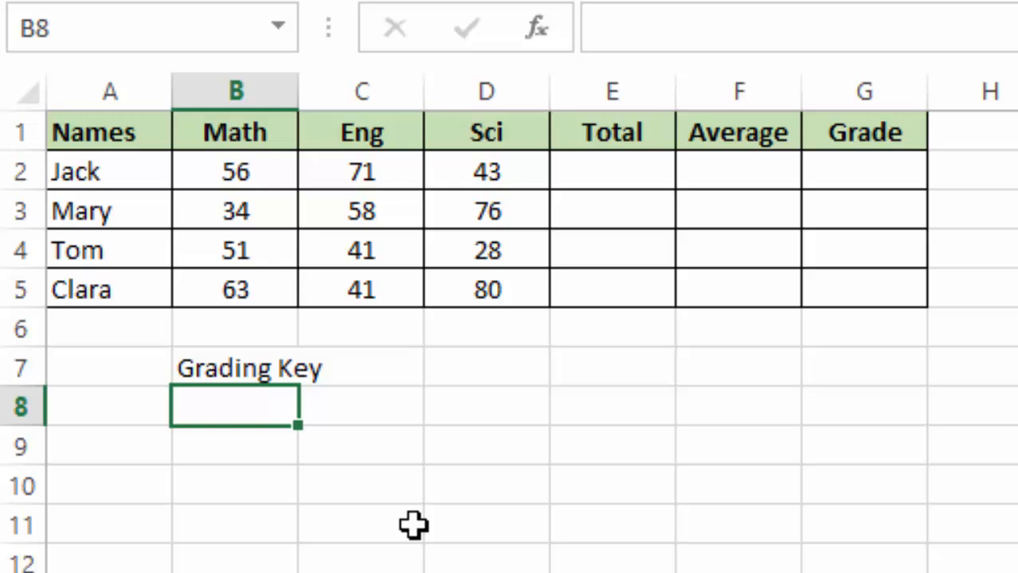
{"action": "type", "text": "50 to"}
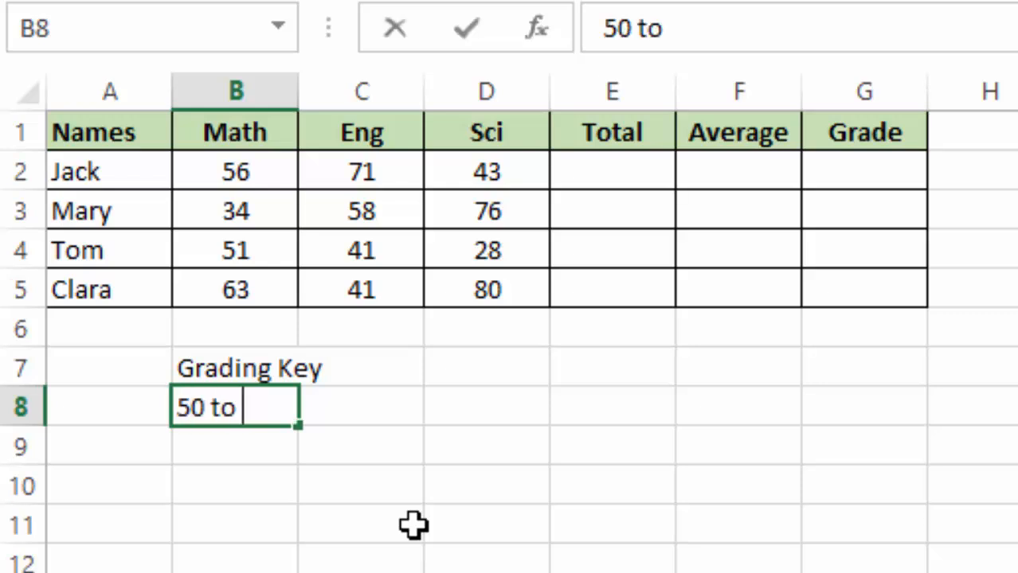
{"action": "type", "text": " 100"}
{"action": "left_click", "coordinate": [521, 559]}
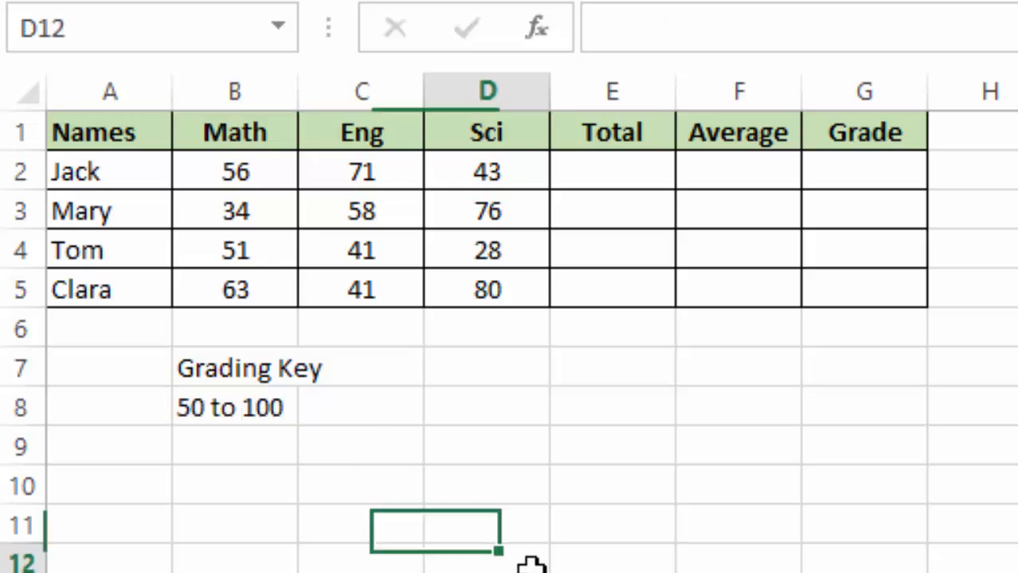
{"action": "left_click", "coordinate": [387, 405]}
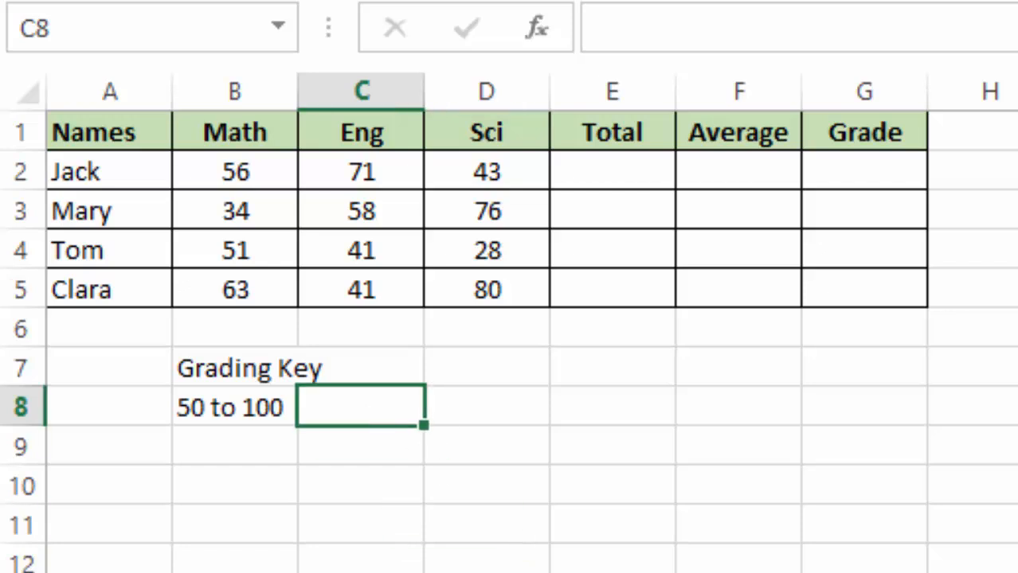
{"action": "type", "text": "Pass"}
{"action": "left_click", "coordinate": [865, 572]}
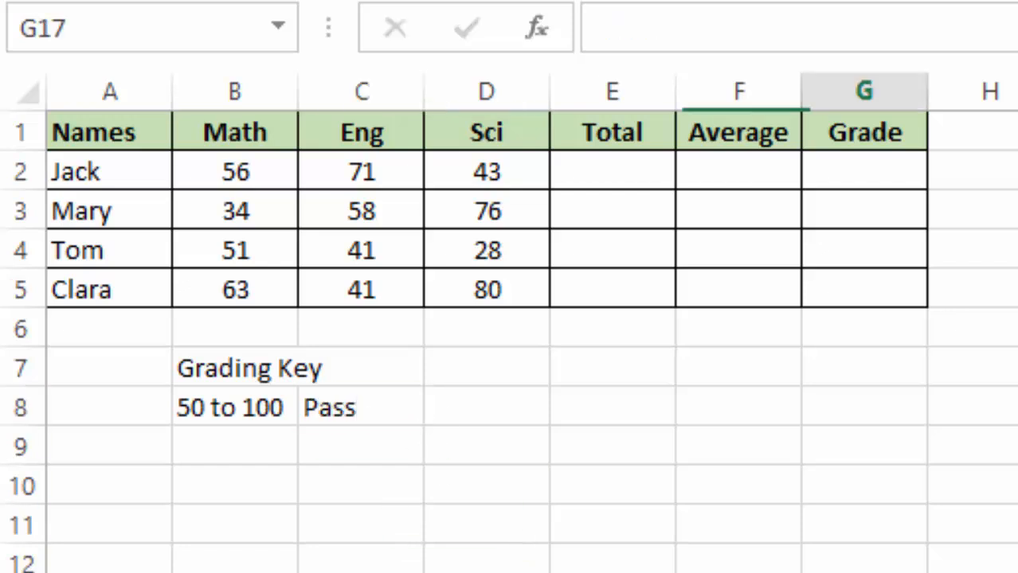
Add the second grading rule with 0 to 49 in cell B9 and Fail in cell C9
{"action": "left_click", "coordinate": [183, 455]}
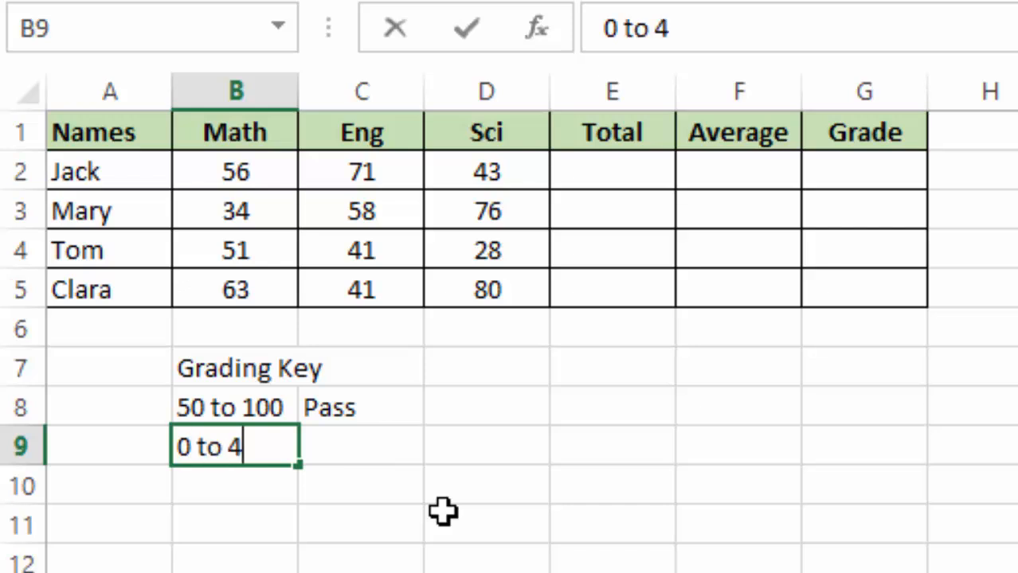
{"action": "type", "text": "0 to 49"}
{"action": "left_click", "coordinate": [443, 512]}
{"action": "left_click", "coordinate": [327, 454]}
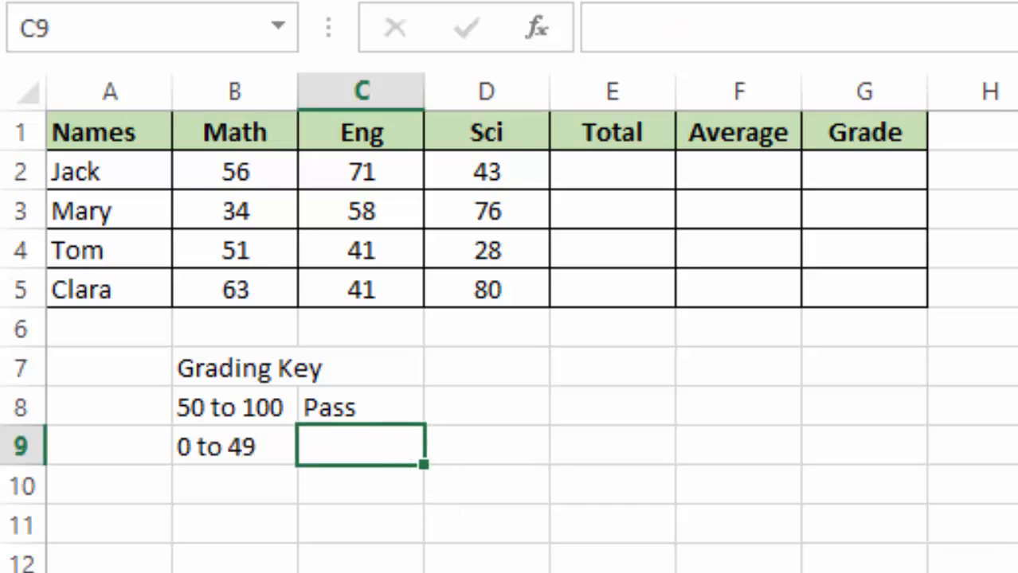
{"action": "type", "text": "Fail"}
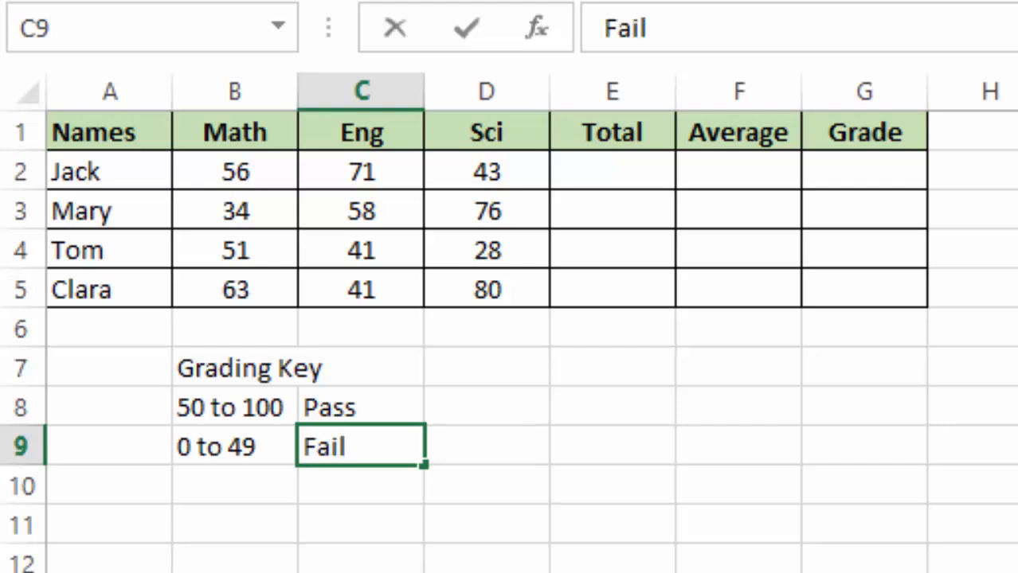
{"action": "left_click", "coordinate": [836, 572]}
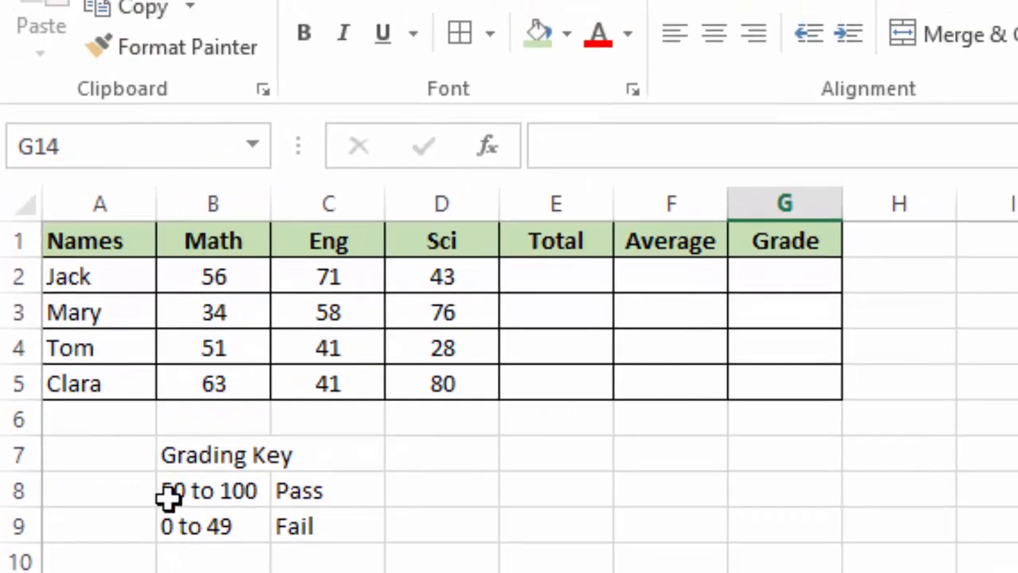
Apply all borders to the grading rules in the range B8:C9
{"action": "left_click_drag", "start_coordinate": [168, 499], "coordinate": [345, 518]}
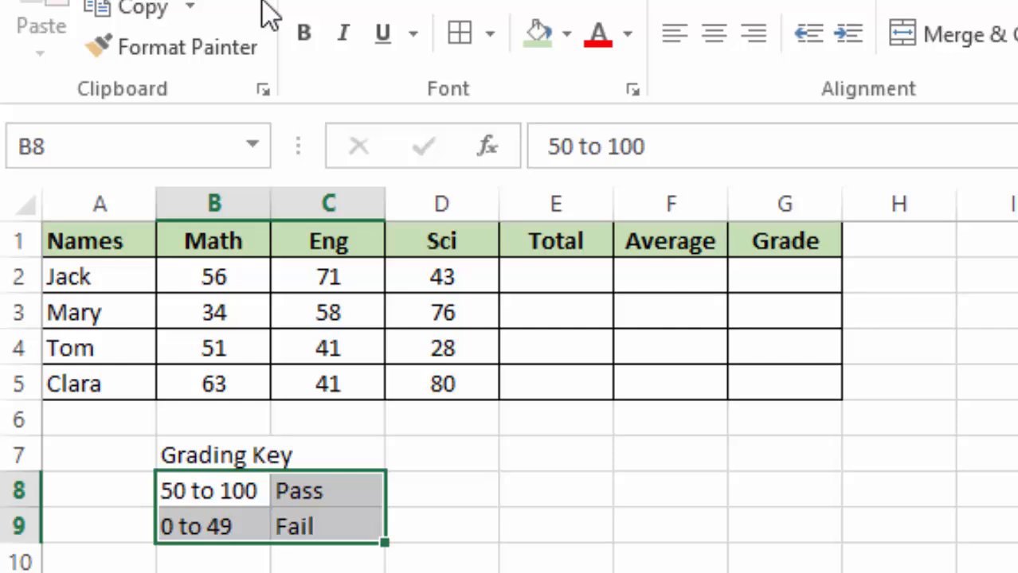
{"action": "left_click", "coordinate": [460, 40]}
{"action": "left_click", "coordinate": [411, 557]}
Make the Grading Key title in B7 bold and red, and increase the height of row 7
{"action": "left_click", "coordinate": [193, 454]}
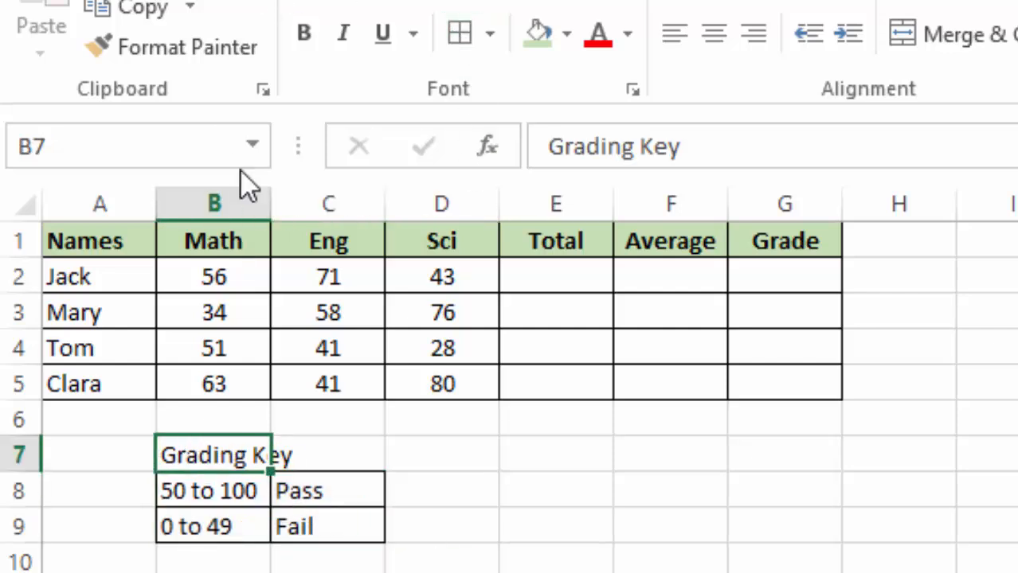
{"action": "left_click", "coordinate": [310, 32]}
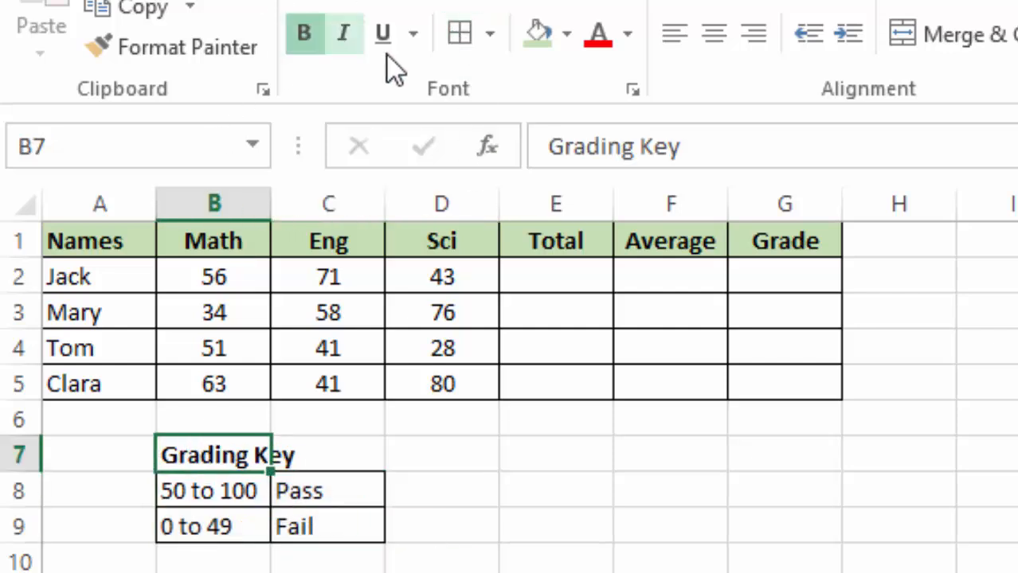
{"action": "left_click", "coordinate": [599, 36]}
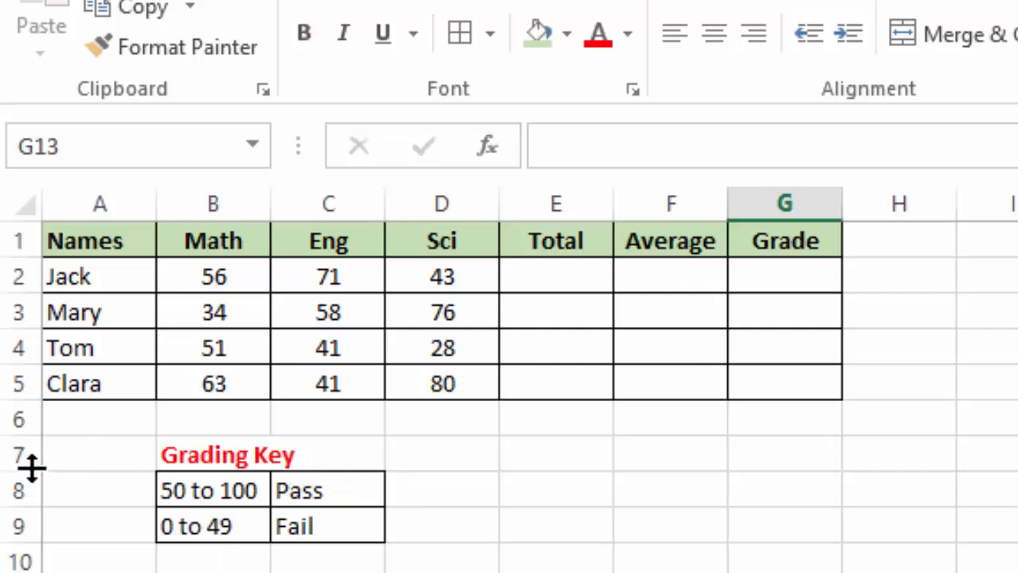
{"action": "left_click_drag", "start_coordinate": [32, 470], "coordinate": [35, 489]}
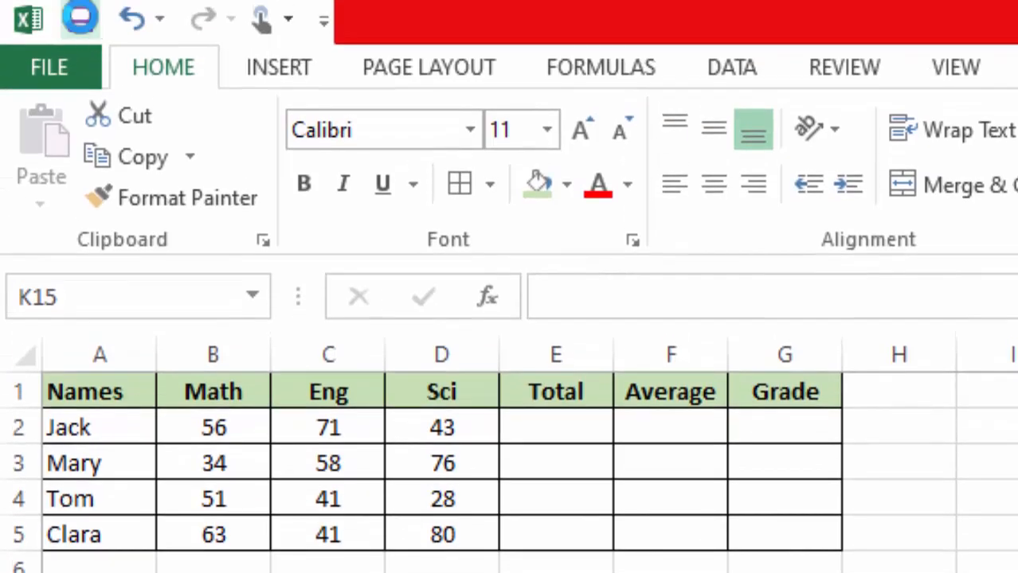
Start saving the workbook to the Desktop and create a new folder there named Example of Mail Merge
{"action": "left_click", "coordinate": [91, 19]}
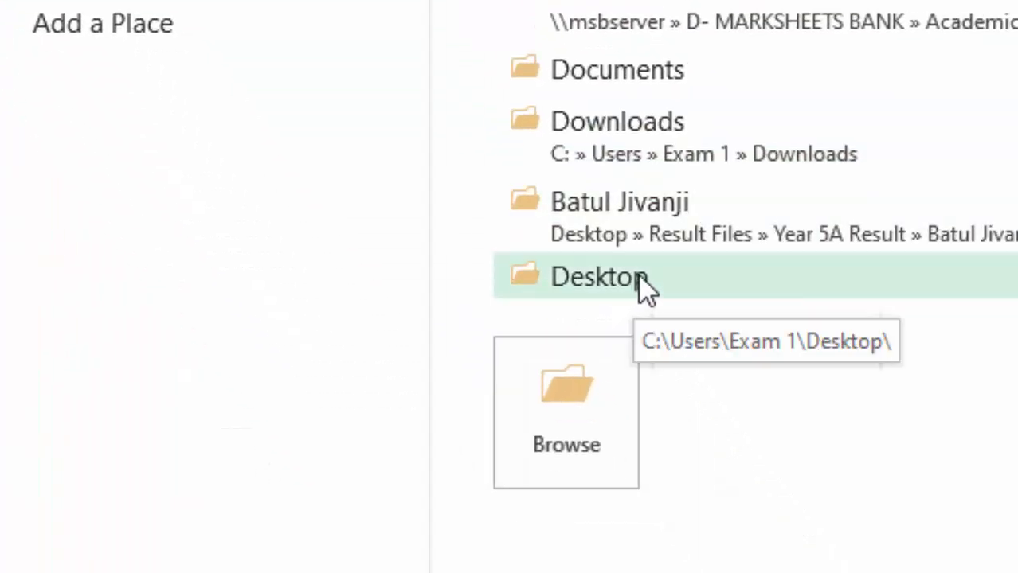
{"action": "left_click", "coordinate": [637, 273]}
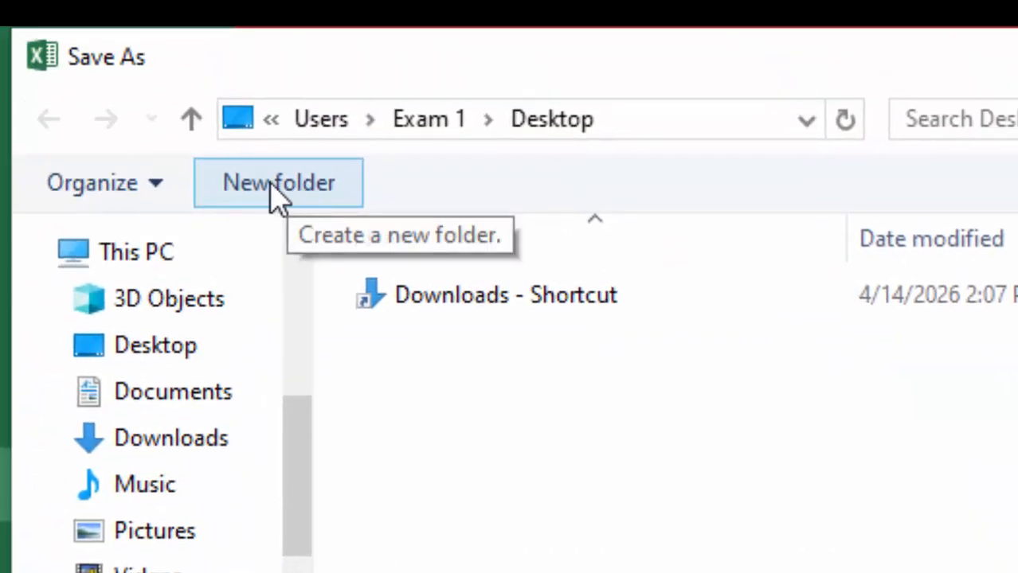
{"action": "left_click", "coordinate": [184, 65]}
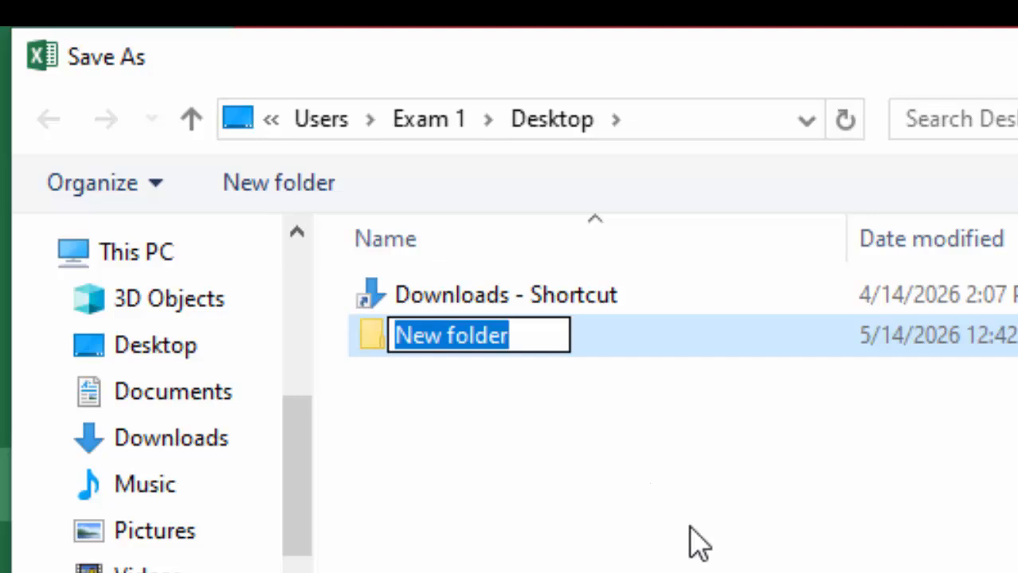
{"action": "type", "text": "Example o"}
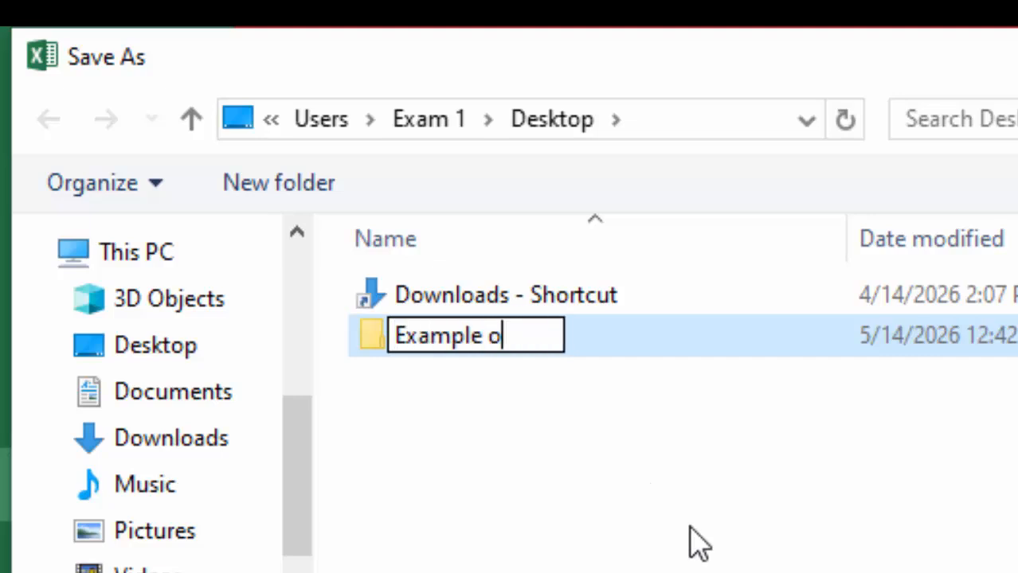
{"action": "type", "text": "f Mail "}
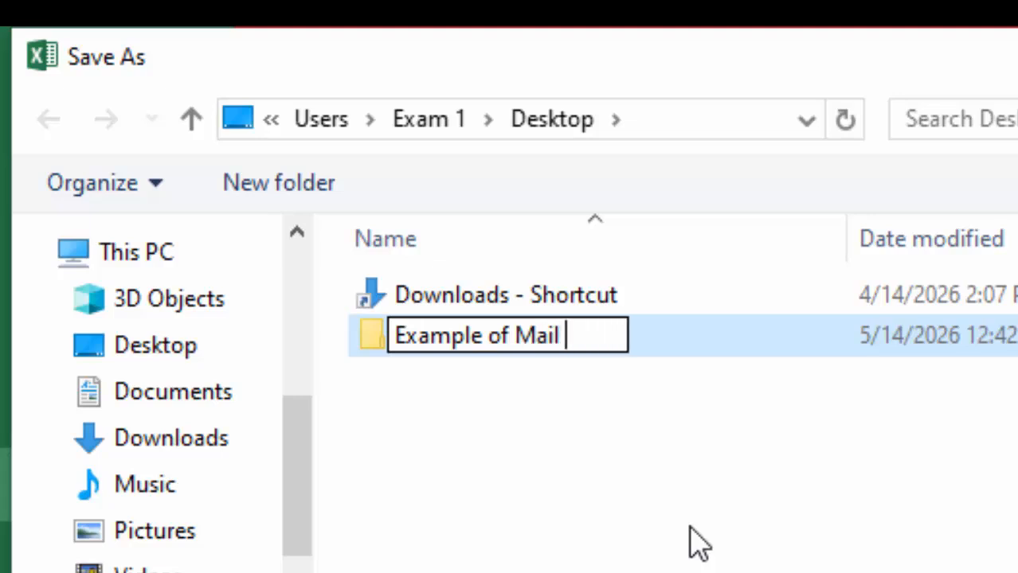
{"action": "type", "text": "Merge"}
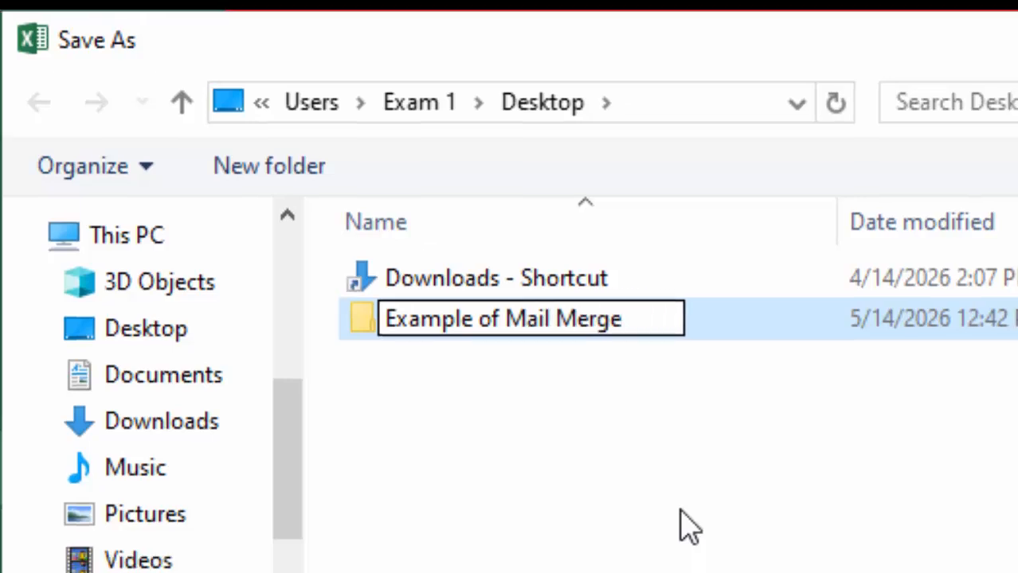
{"action": "key", "text": "Return"}
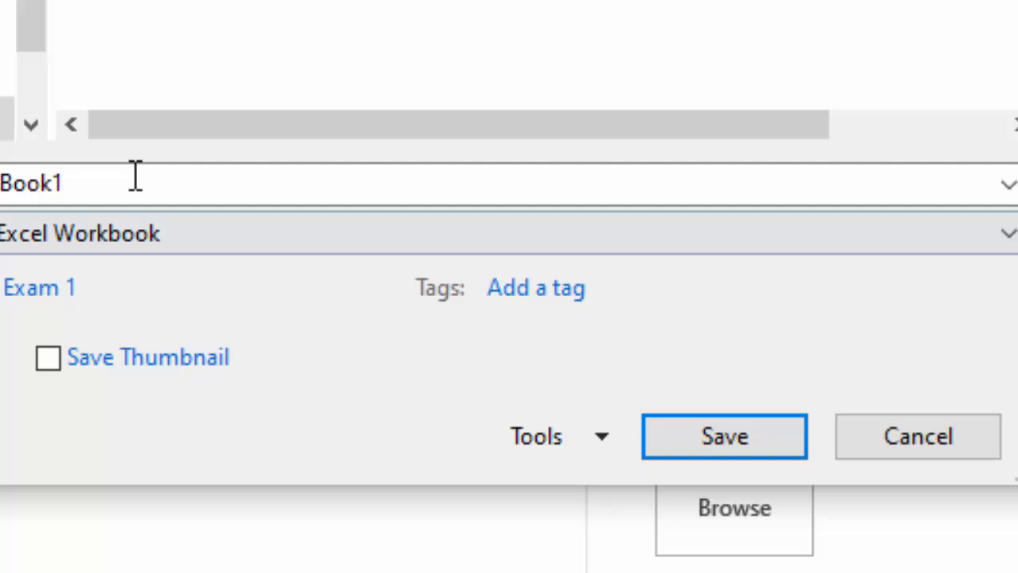
Name the workbook MARKS and save it as an Excel Workbook
{"action": "left_click", "coordinate": [135, 177]}
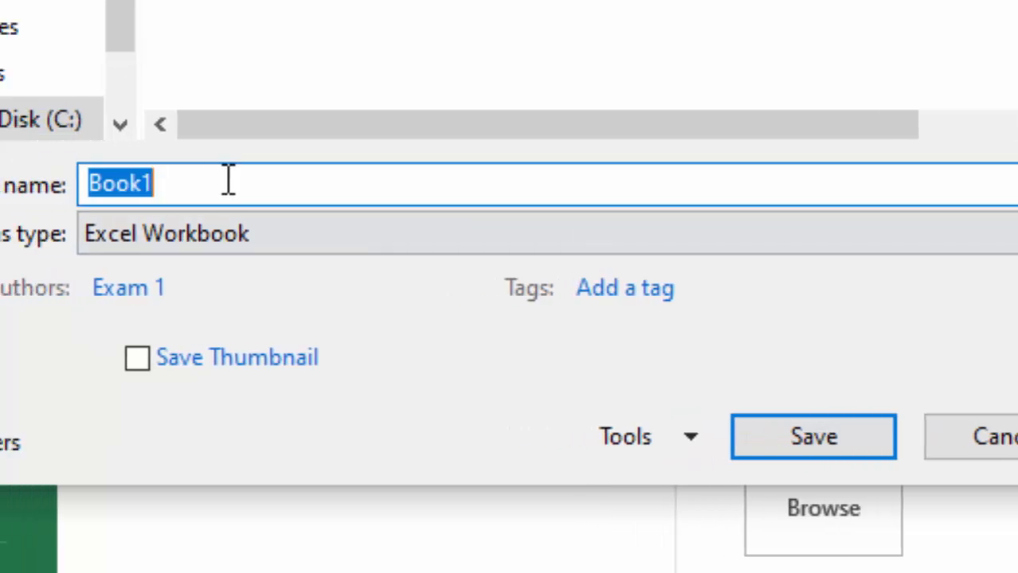
{"action": "type", "text": "MARKS"}
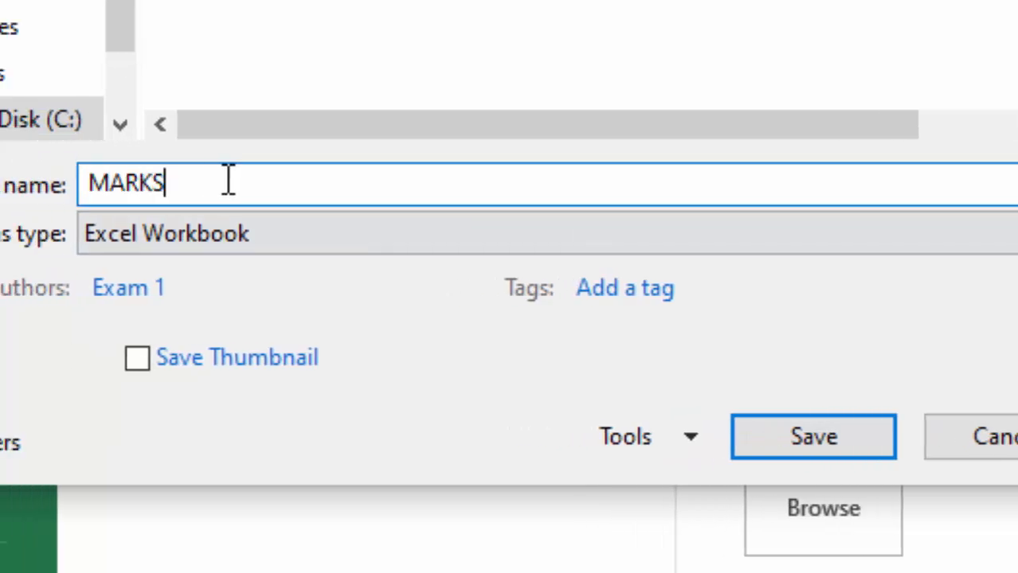
{"action": "left_click", "coordinate": [818, 450]}
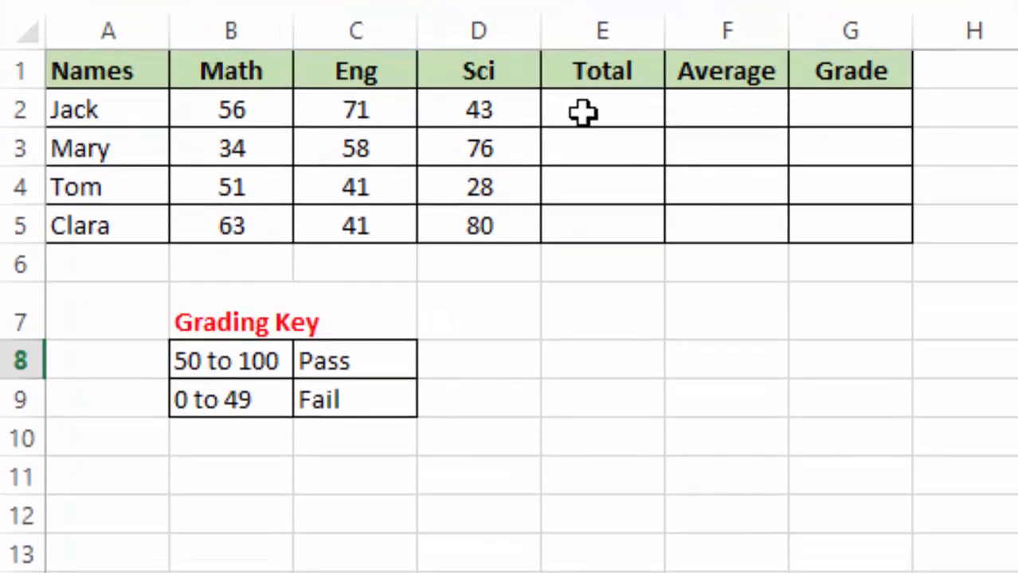
Calculate the first student's total in cell E2 with the formula =SUM(B2:D2)
{"action": "left_click", "coordinate": [558, 81]}
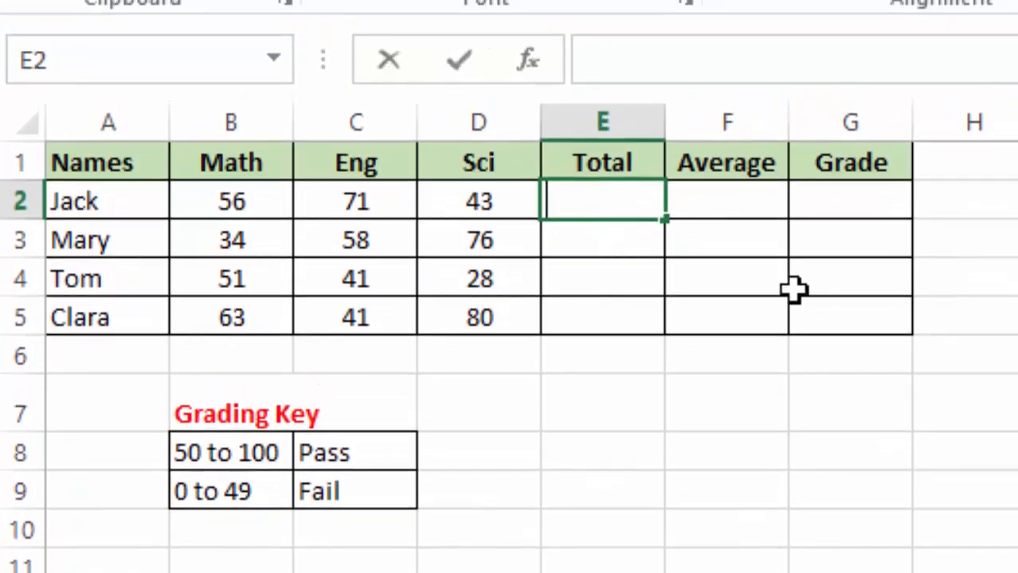
{"action": "type", "text": "=SUM"}
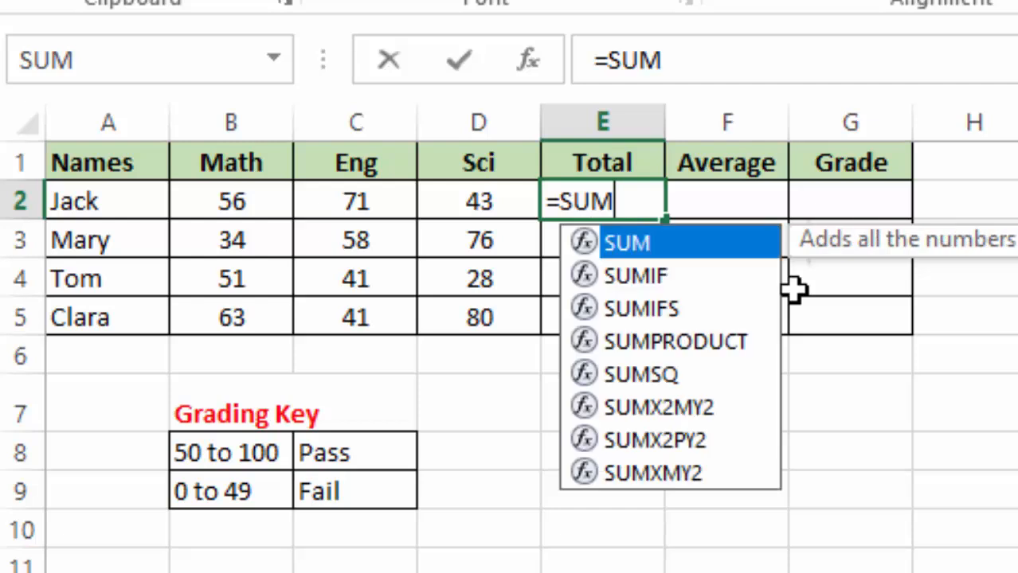
{"action": "double_click", "coordinate": [699, 263]}
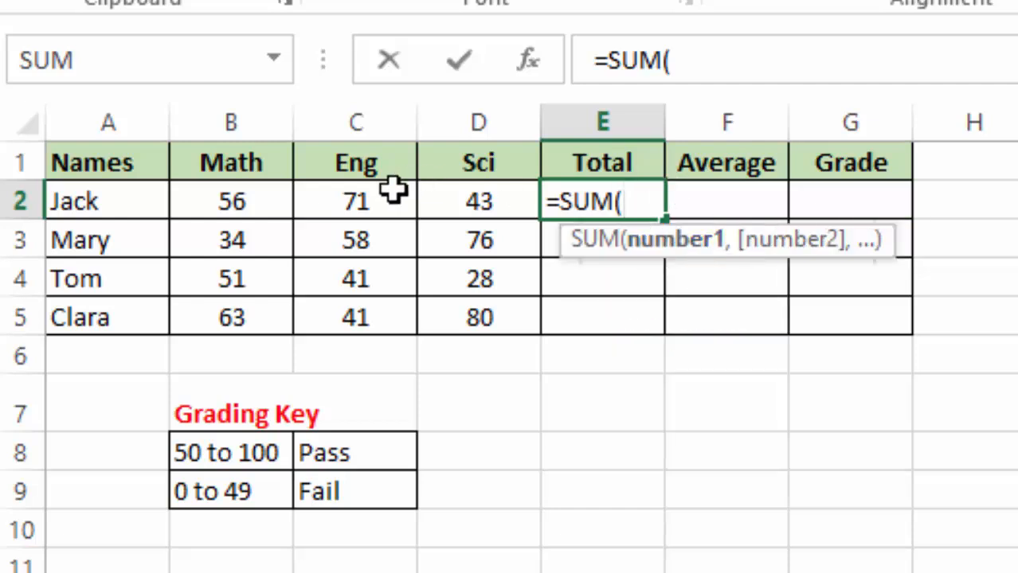
{"action": "left_click_drag", "start_coordinate": [205, 204], "coordinate": [465, 207]}
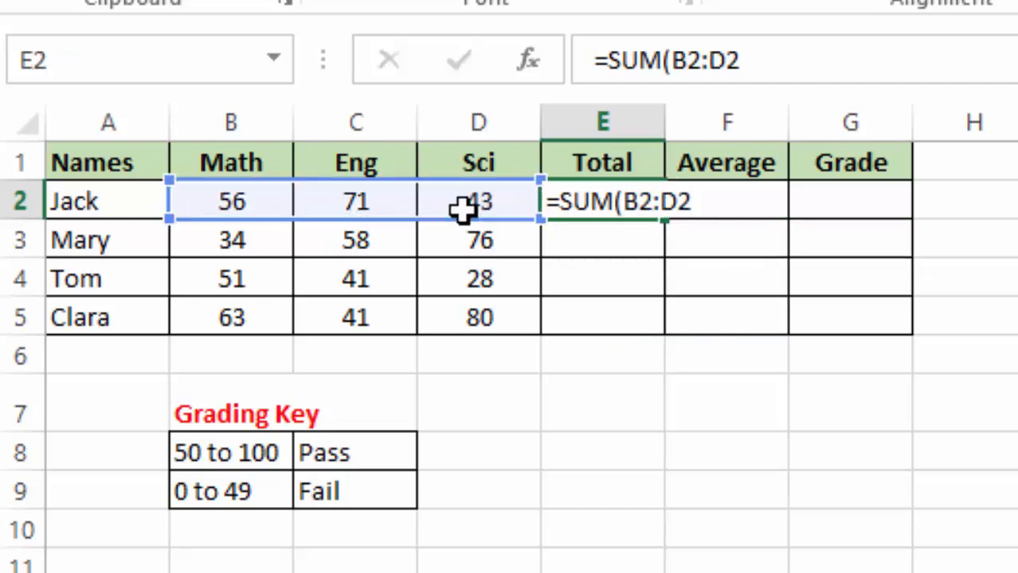
{"action": "key", "text": "Return"}
Copy the Total formula from E2 down to E5 for the remaining students
{"action": "left_click", "coordinate": [613, 189]}
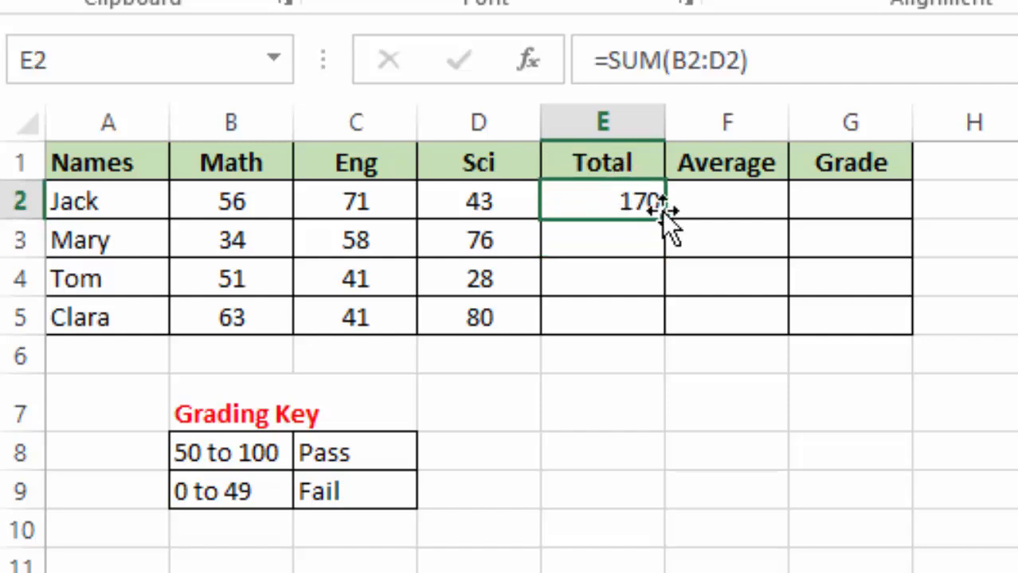
{"action": "left_click_drag", "start_coordinate": [663, 218], "coordinate": [658, 333]}
{"action": "left_click", "coordinate": [991, 411]}
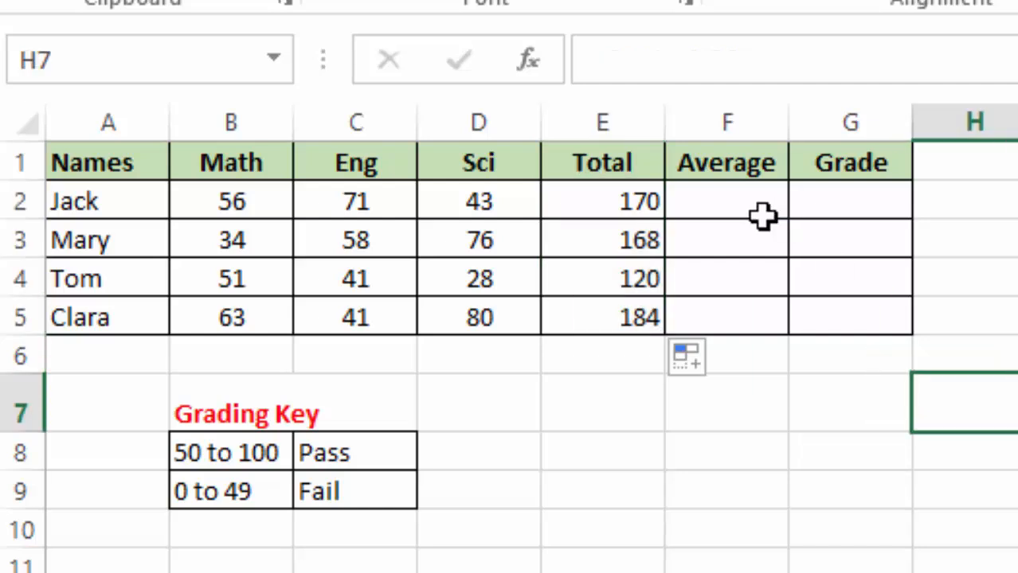
Calculate the first student's average in cell F2 with the formula =AVERAGE(B2:D2)
{"action": "left_click", "coordinate": [768, 209]}
{"action": "type", "text": "=VAERA"}
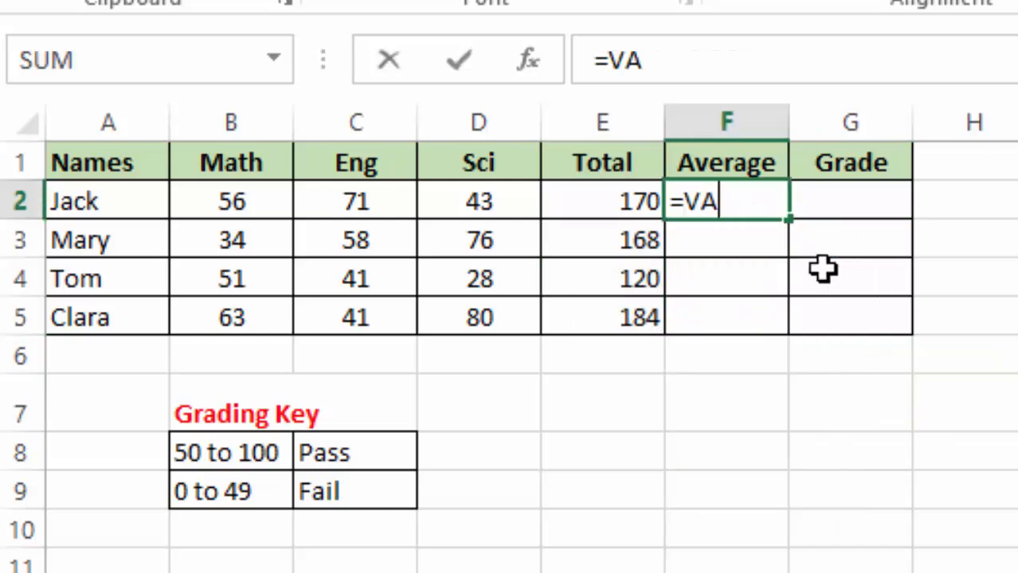
{"action": "key", "text": "BackSpace"}
{"action": "key", "text": "BackSpace"}
{"action": "key", "text": "BackSpace"}
{"action": "key", "text": "BackSpace"}
{"action": "key", "text": "BackSpace"}
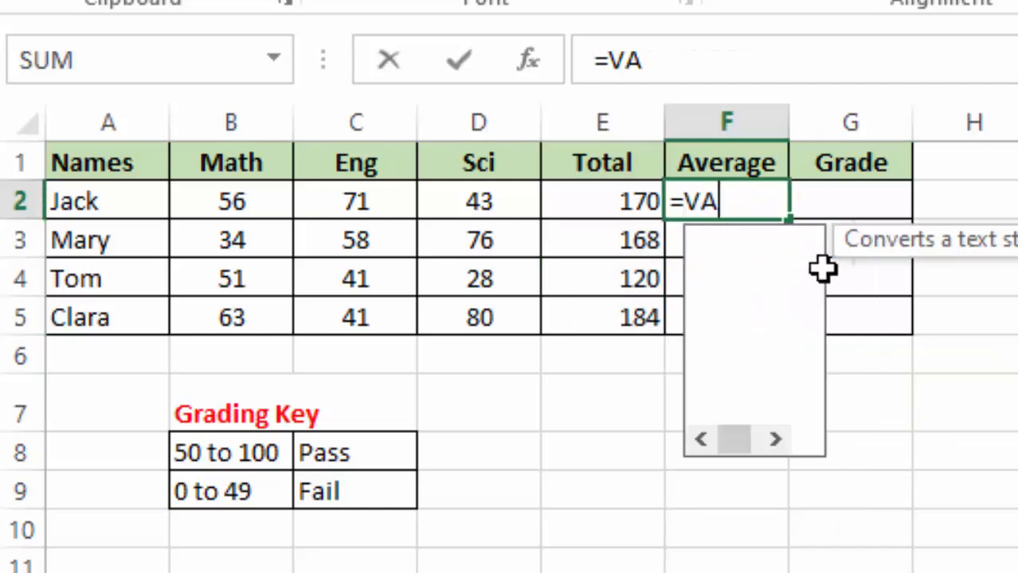
{"action": "type", "text": "AVER"}
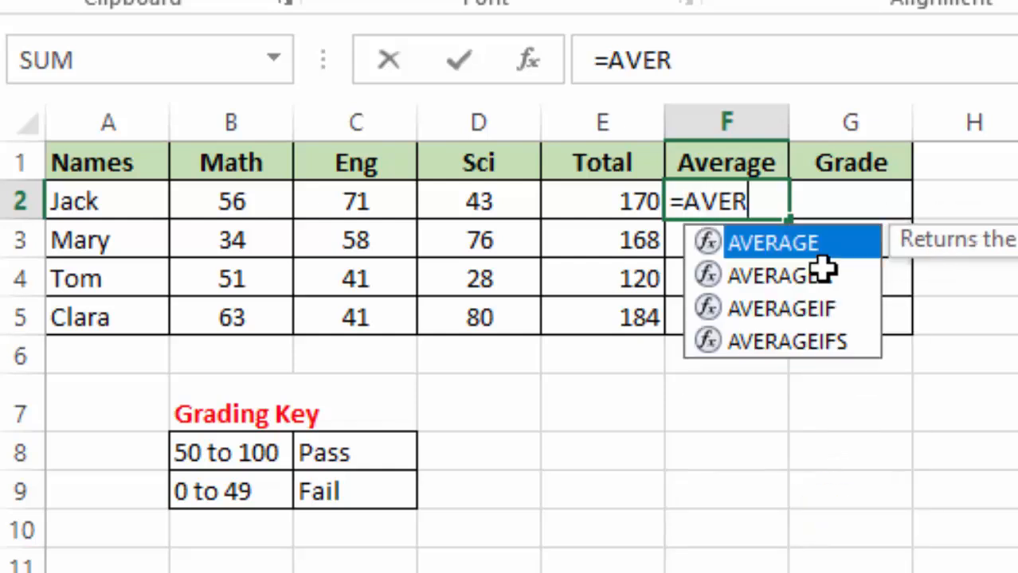
{"action": "type", "text": "A"}
{"action": "double_click", "coordinate": [794, 242]}
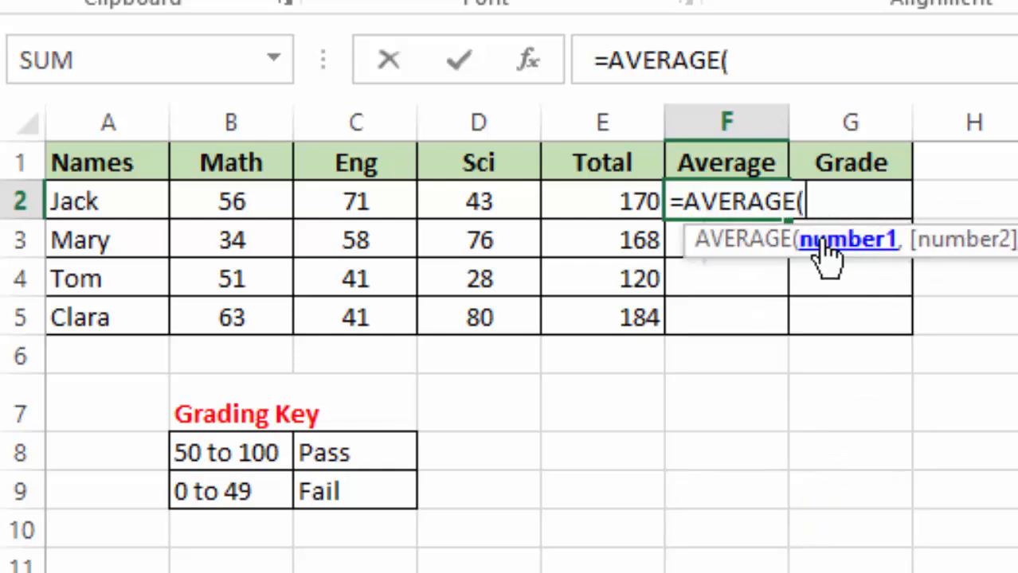
{"action": "left_click_drag", "start_coordinate": [225, 202], "coordinate": [437, 191]}
{"action": "key", "text": "Return"}
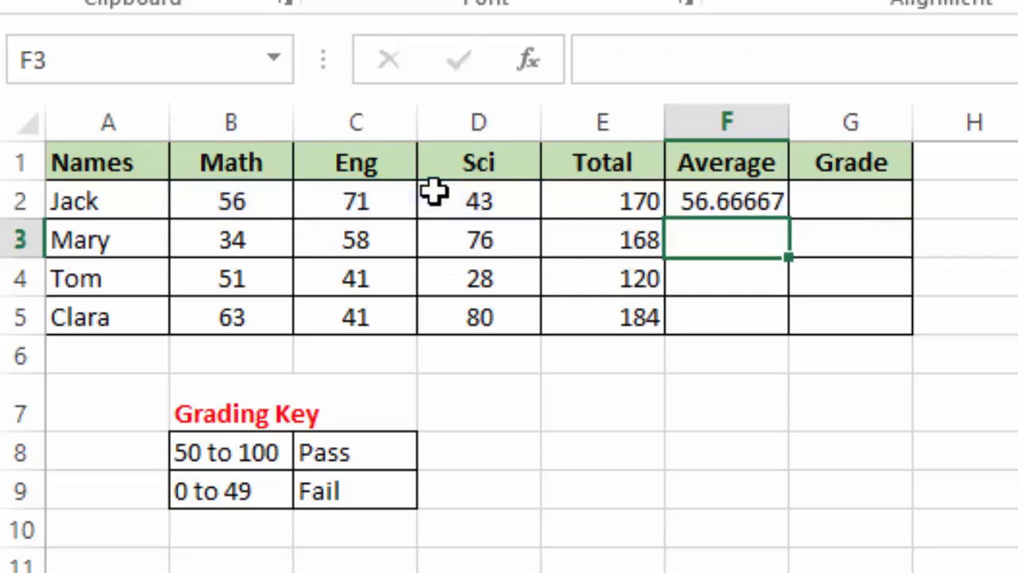
Copy the Average formula from F2 down to F5 for the remaining students
{"action": "left_click", "coordinate": [772, 201]}
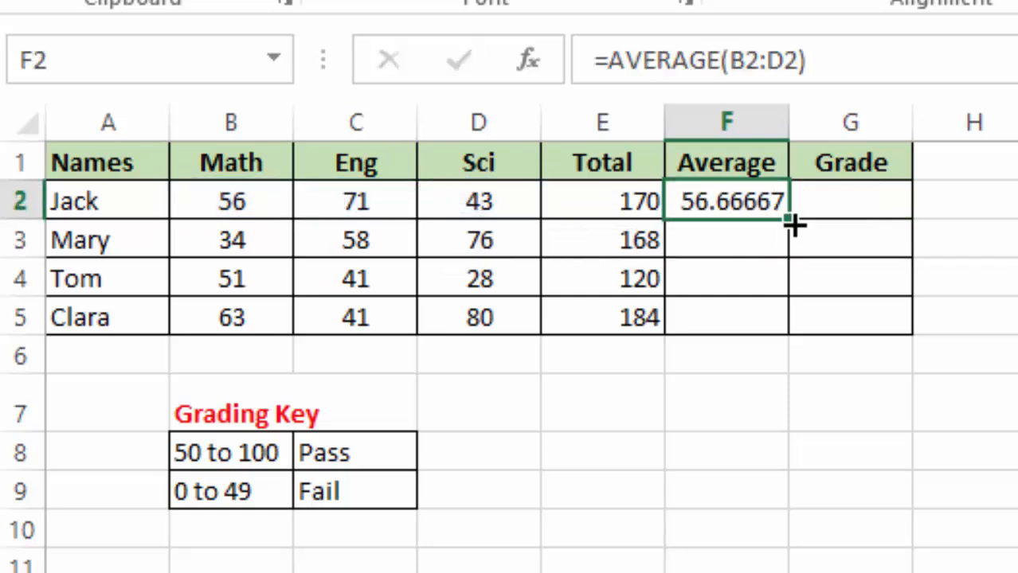
{"action": "left_click_drag", "start_coordinate": [789, 217], "coordinate": [784, 341]}
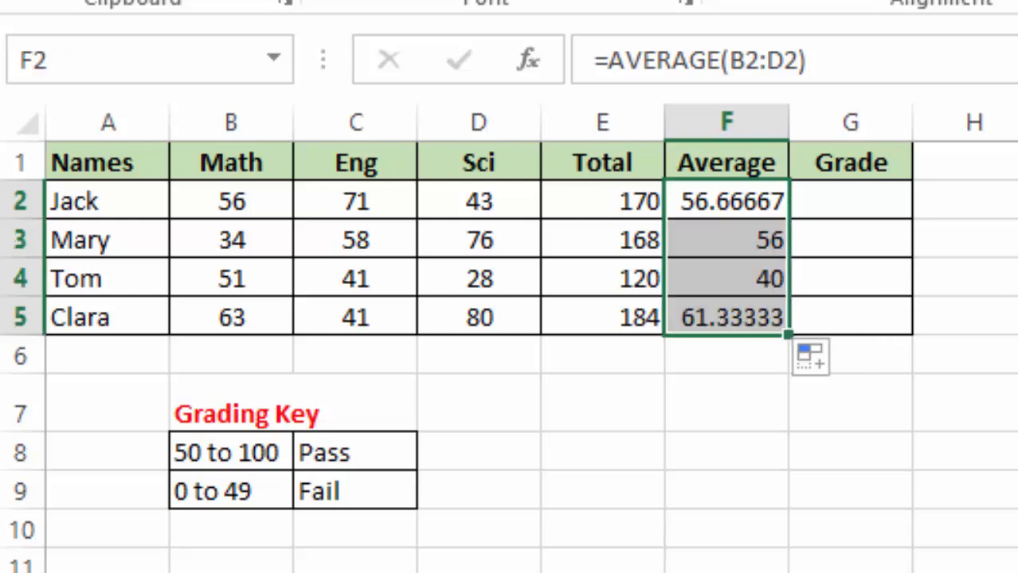
{"action": "left_click", "coordinate": [1017, 317]}
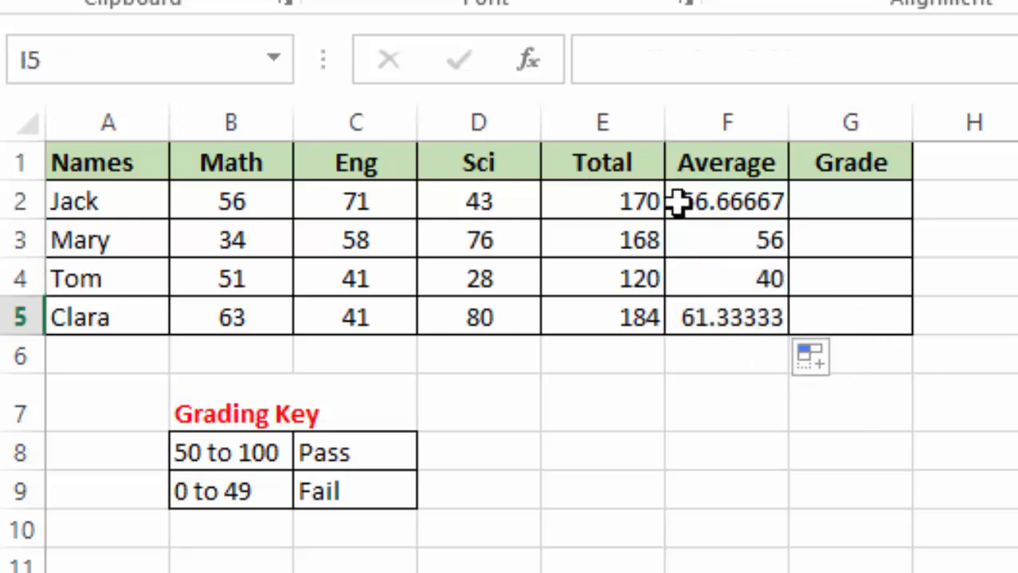
Round the first student's average to zero decimals by changing F2 to =ROUND(AVERAGE(B2:D2),0)
{"action": "left_click", "coordinate": [735, 207]}
{"action": "left_click", "coordinate": [738, 291]}
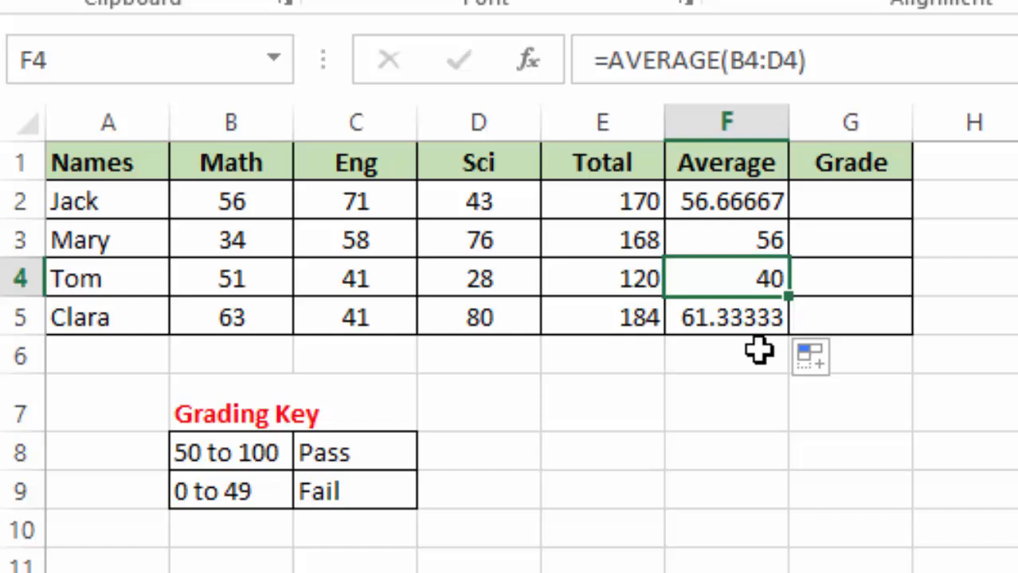
{"action": "left_click", "coordinate": [721, 209]}
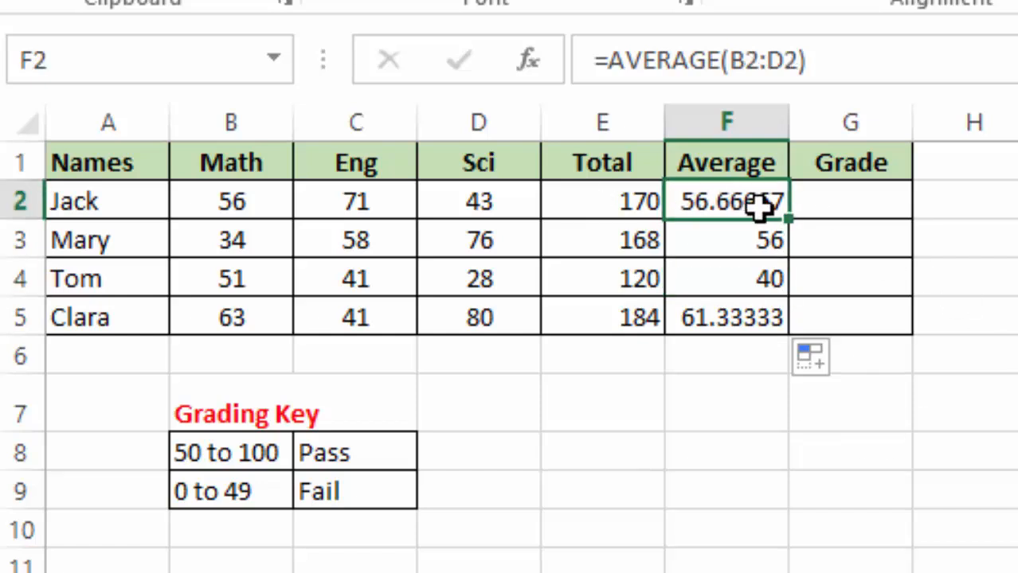
{"action": "left_click", "coordinate": [611, 62]}
{"action": "type", "text": "ROUND"}
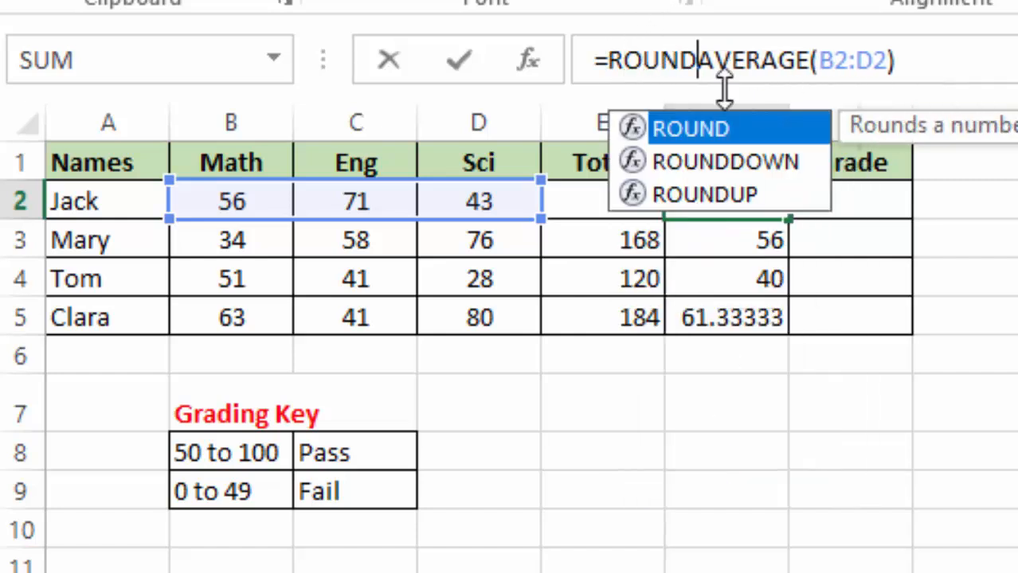
{"action": "double_click", "coordinate": [713, 129]}
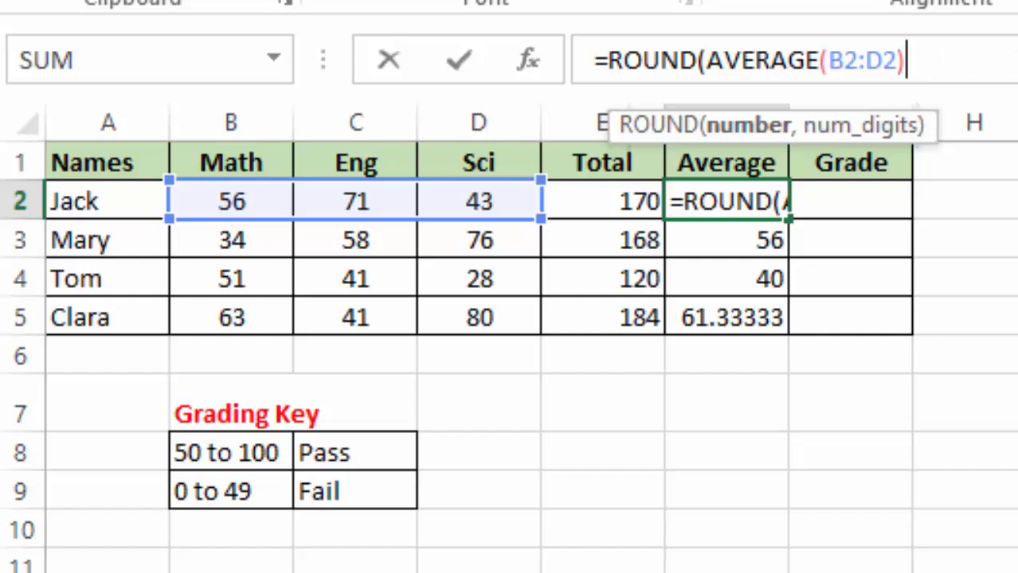
{"action": "type", "text": ",0"}
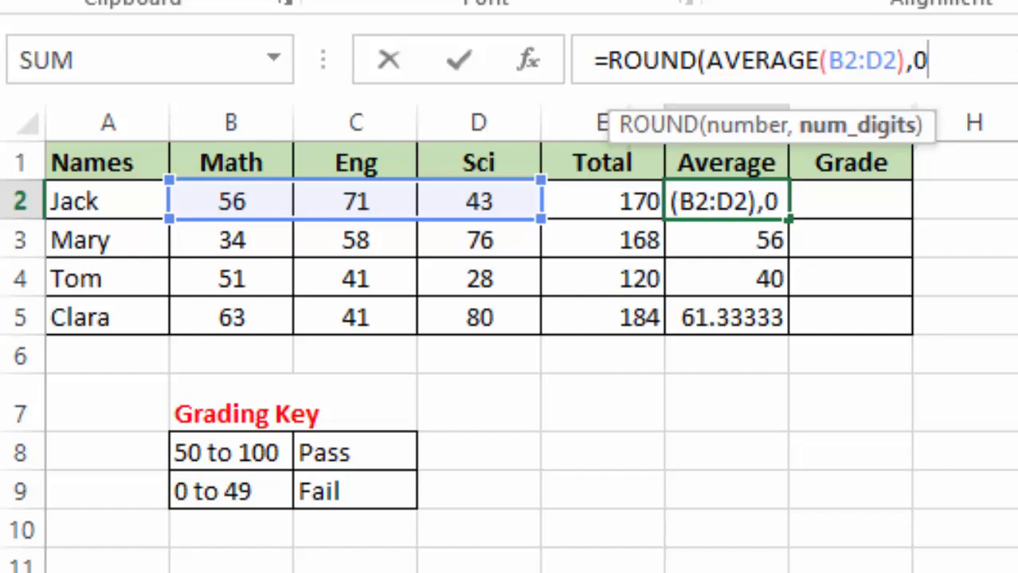
{"action": "type", "text": ")"}
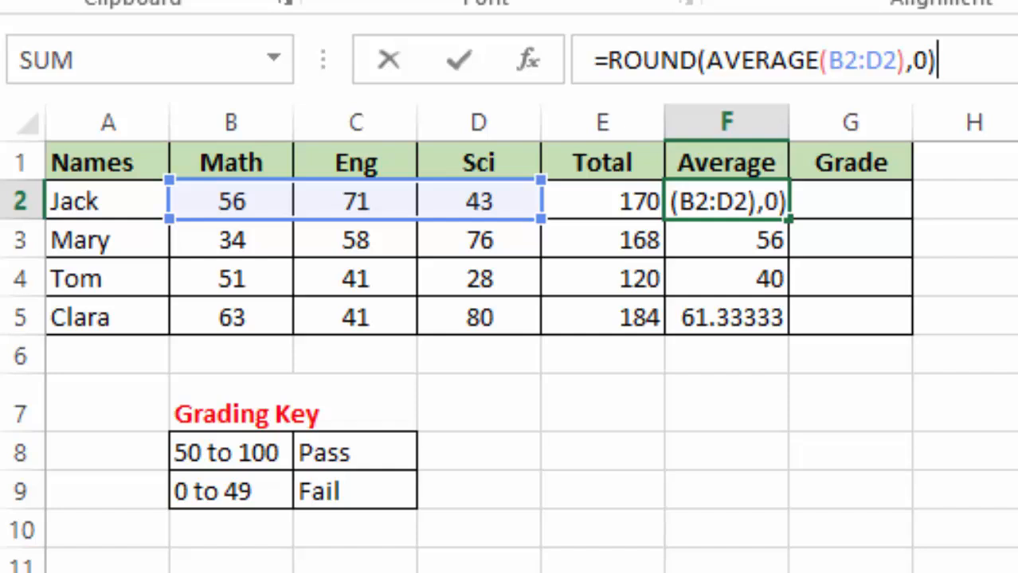
{"action": "key", "text": "Return"}
Copy the rounded average formula from F2 down to F5
{"action": "left_click", "coordinate": [749, 197]}
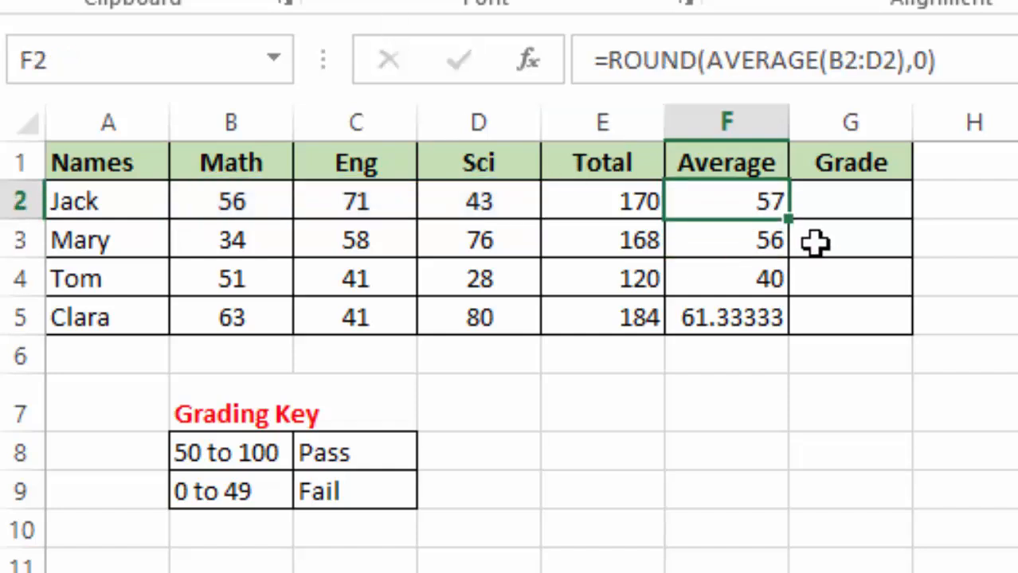
{"action": "left_click_drag", "start_coordinate": [788, 215], "coordinate": [783, 339]}
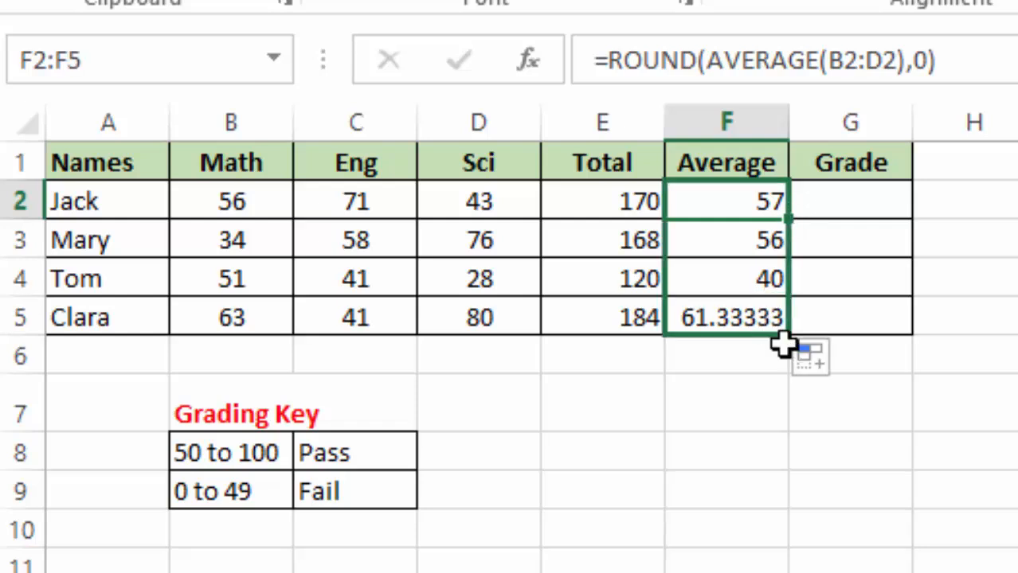
{"action": "key", "text": "Right"}
{"action": "key", "text": "Right"}
{"action": "key", "text": "Right"}
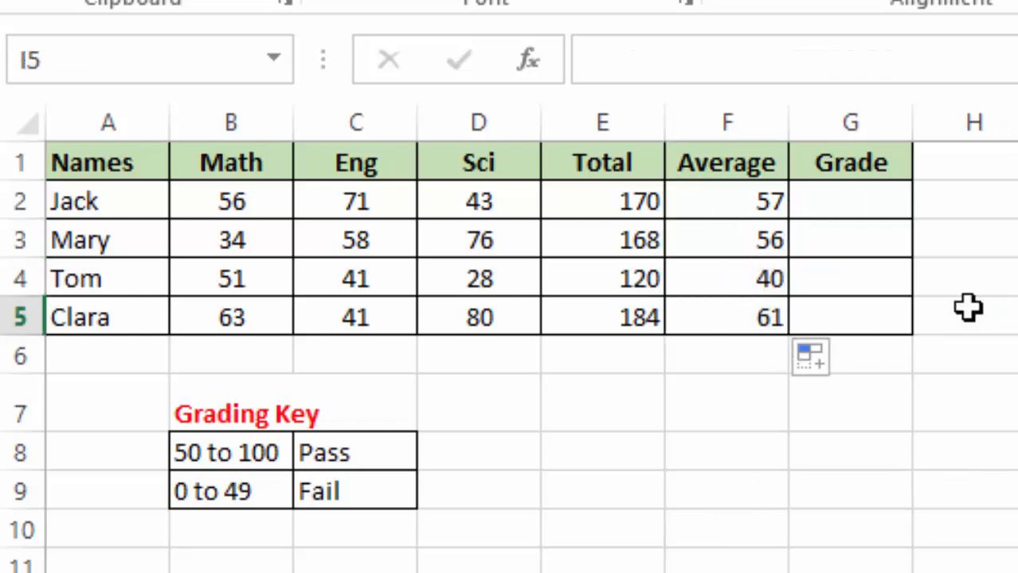
Start an IF formula in Grade cell G2 that tests whether the average is at least 50 (F2>=50)
{"action": "left_click", "coordinate": [811, 211]}
{"action": "left_click", "coordinate": [614, 539]}
{"action": "left_click", "coordinate": [845, 195]}
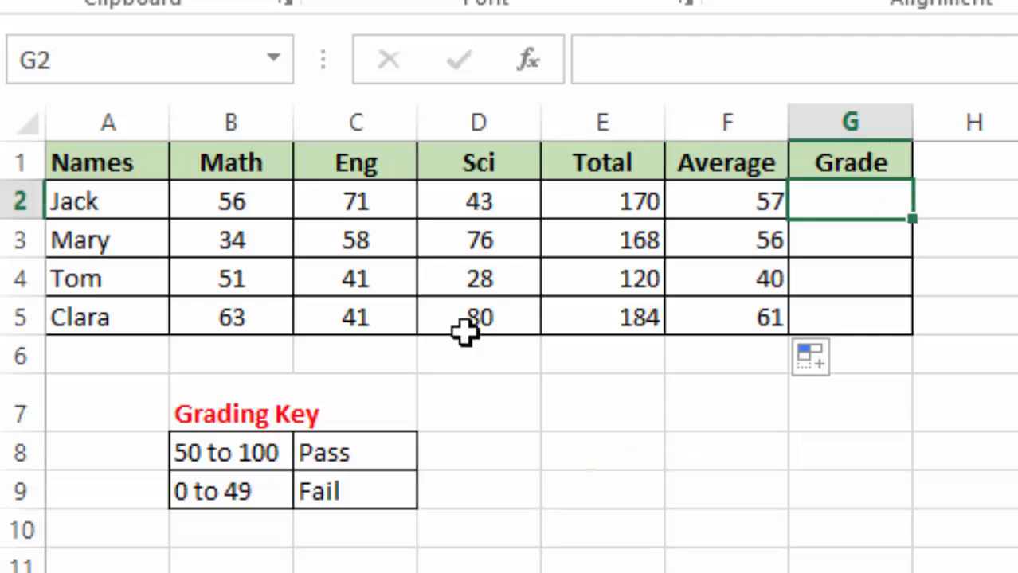
{"action": "left_click", "coordinate": [336, 449]}
{"action": "left_click", "coordinate": [879, 200]}
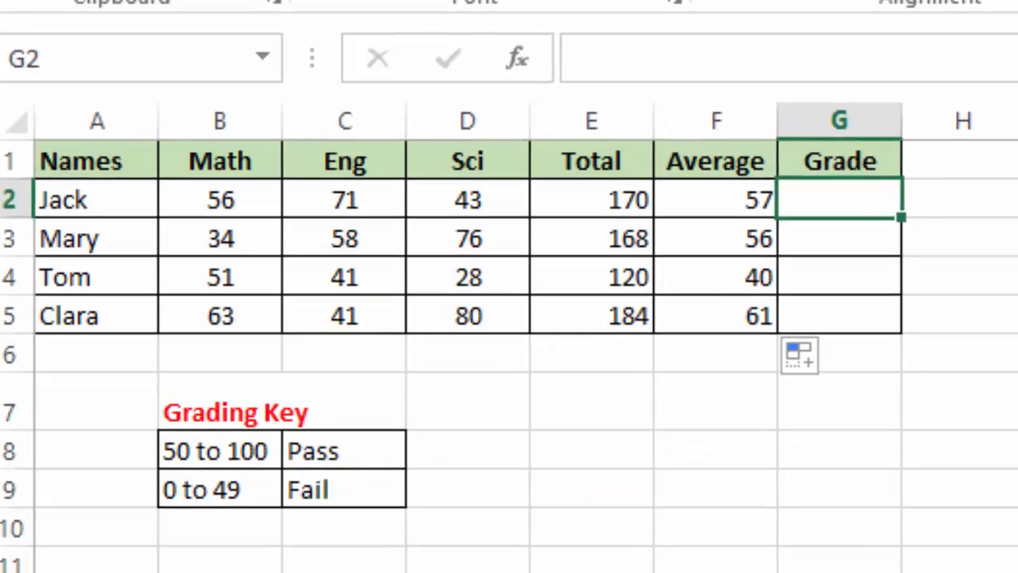
{"action": "type", "text": "=IF"}
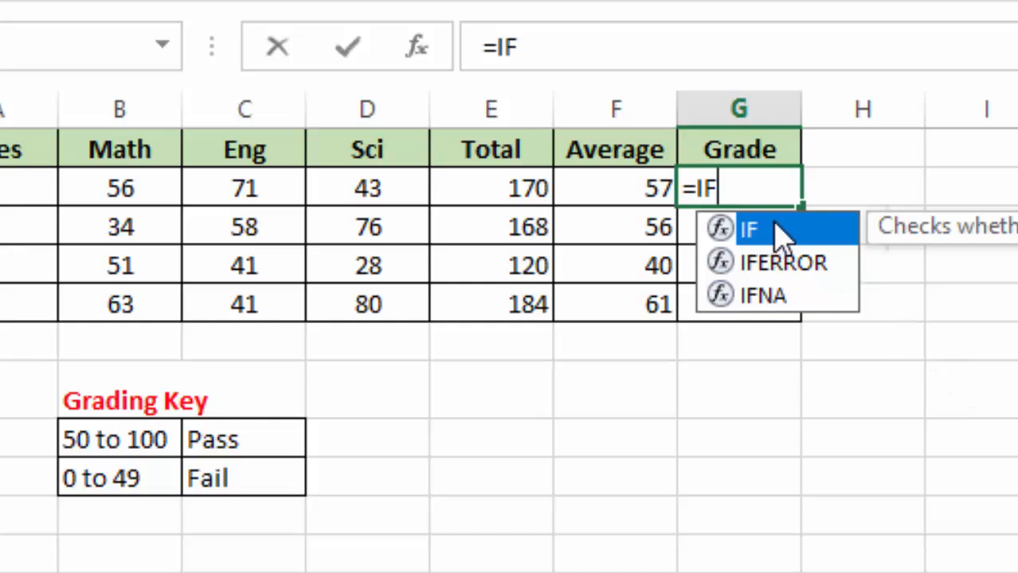
{"action": "double_click", "coordinate": [781, 235]}
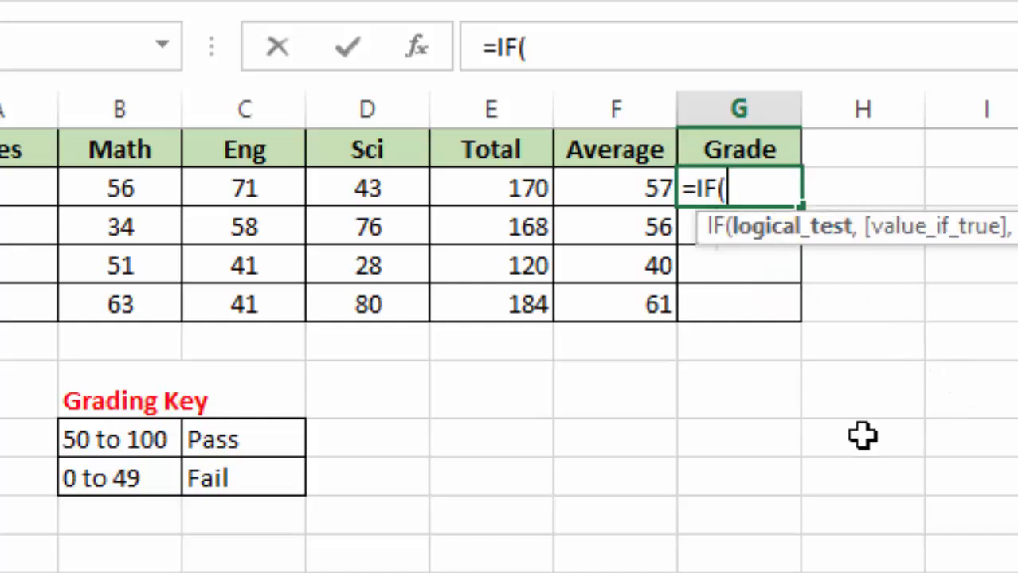
{"action": "left_click", "coordinate": [623, 188]}
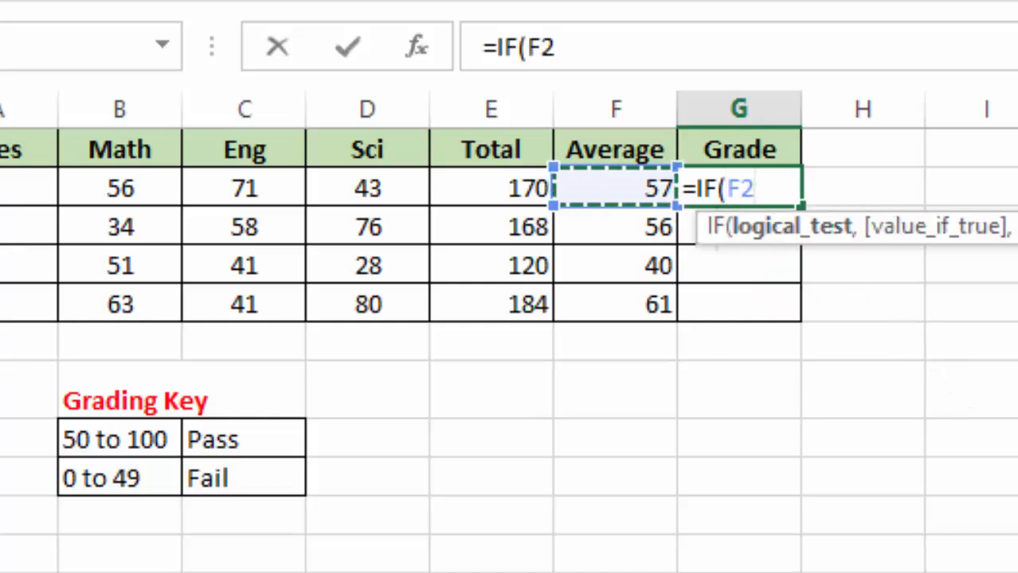
{"action": "type", "text": ">"}
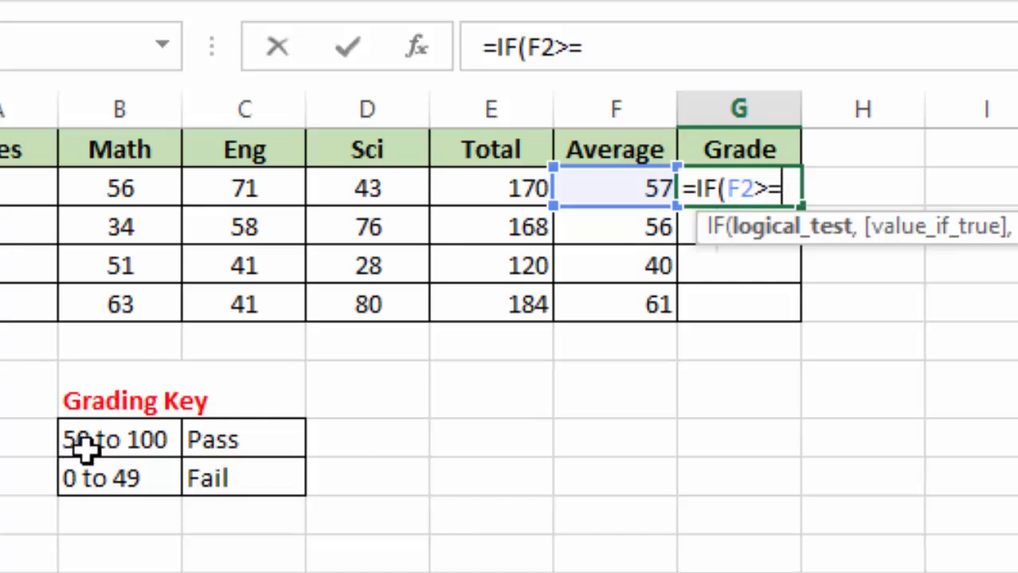
{"action": "type", "text": "=5"}
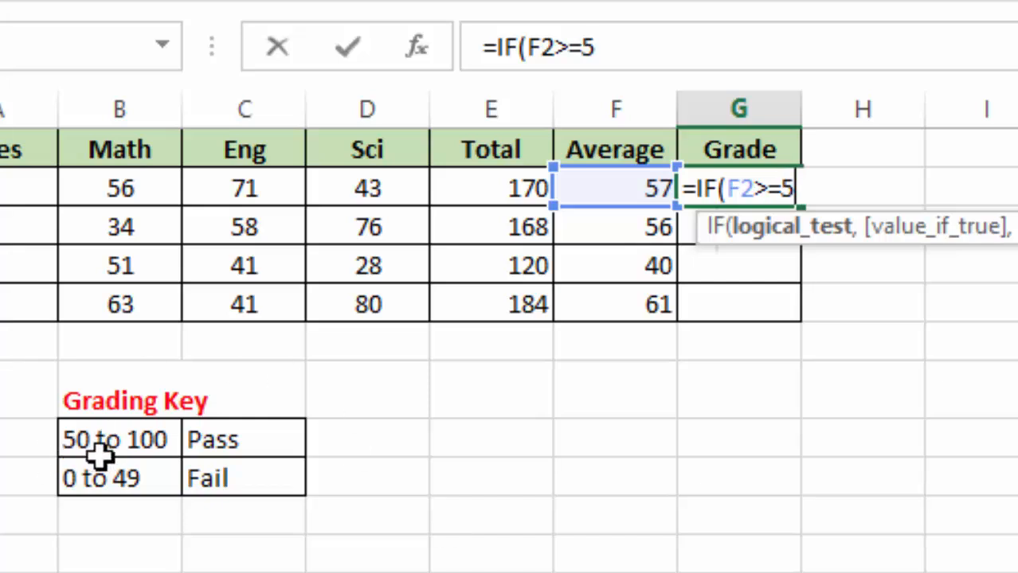
{"action": "type", "text": "0,"}
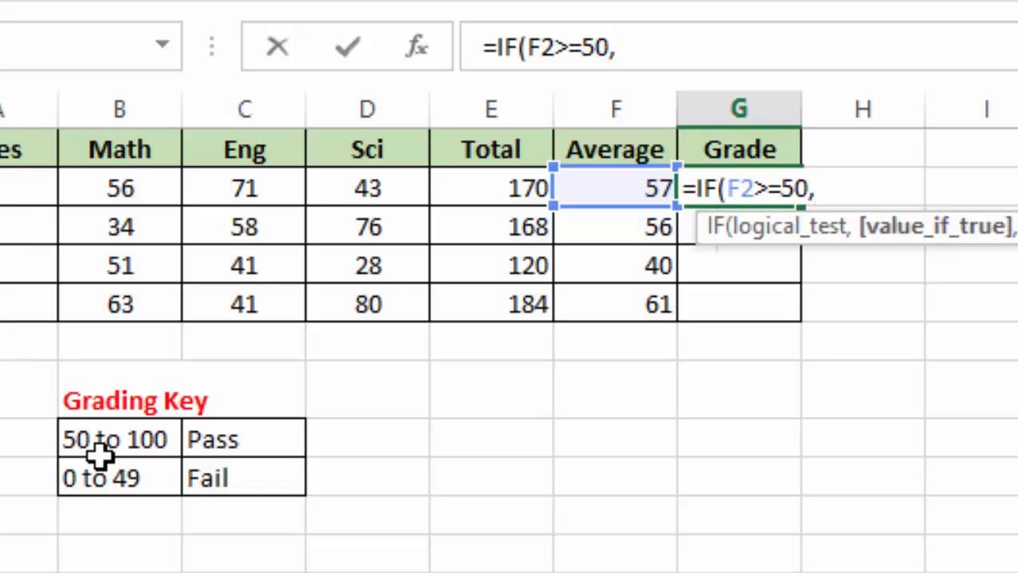
Complete the Grade formula in G2 with "Pass" as the true result and "Fail" as the false result
{"action": "type", "text": "\"pAS"}
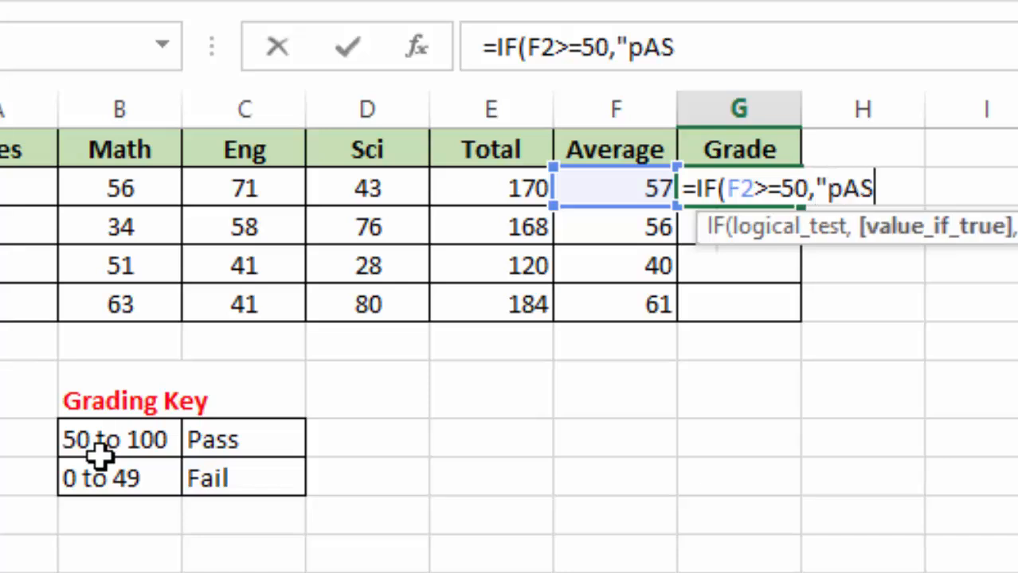
{"action": "key", "text": "BackSpace"}
{"action": "key", "text": "BackSpace"}
{"action": "key", "text": "BackSpace"}
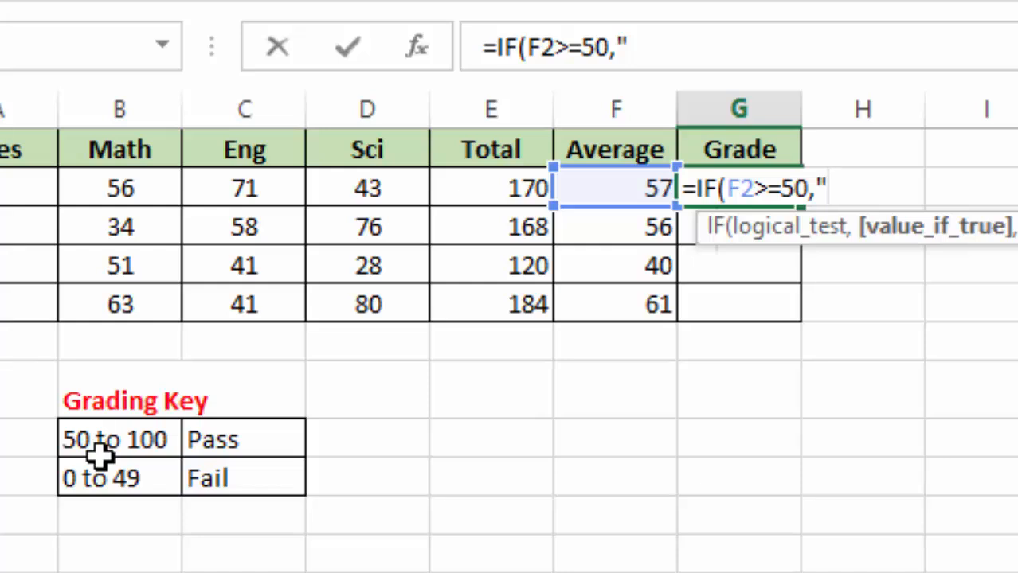
{"action": "type", "text": "Pass"}
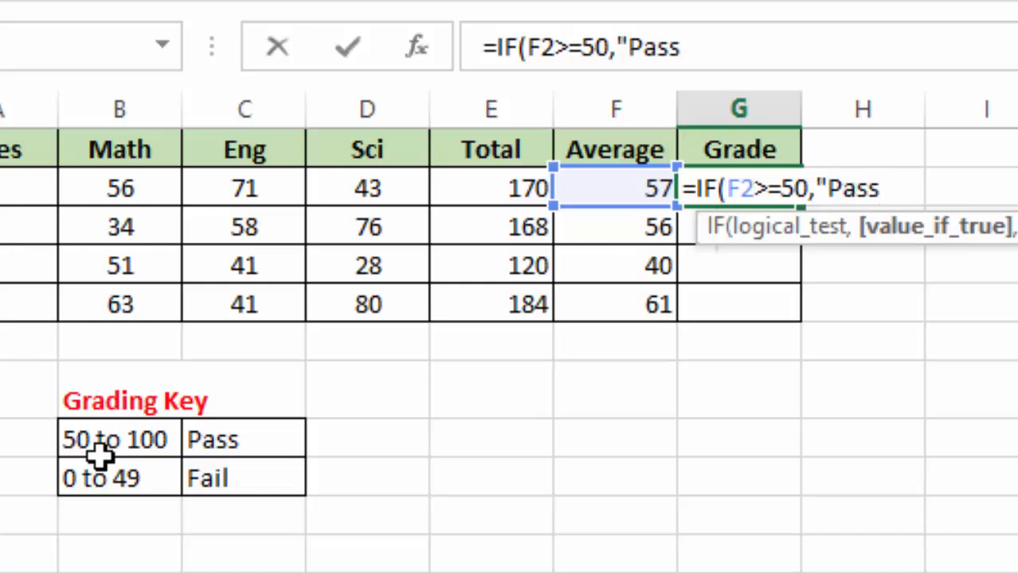
{"action": "type", "text": "\","}
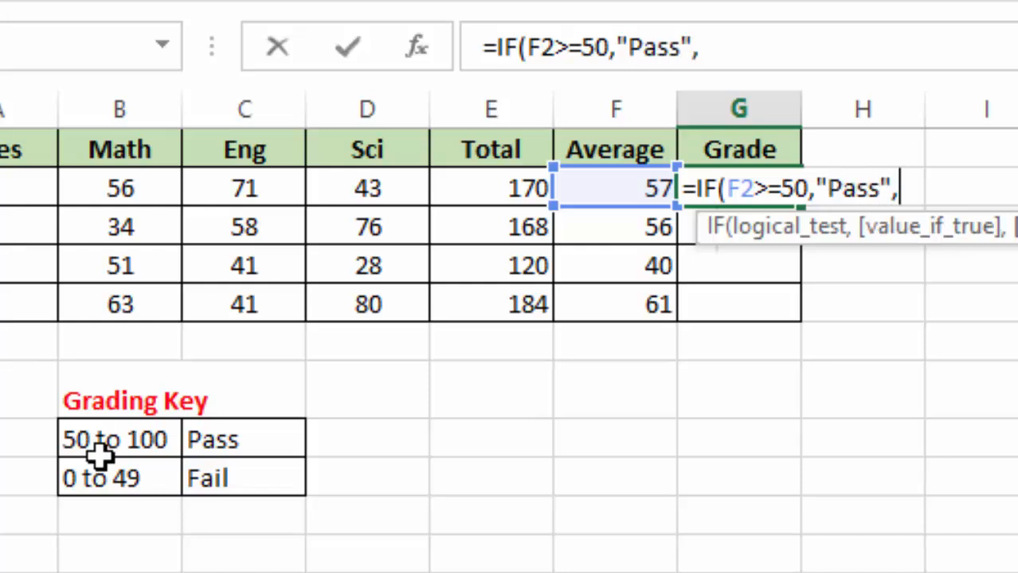
{"action": "type", "text": "\"Fail\""}
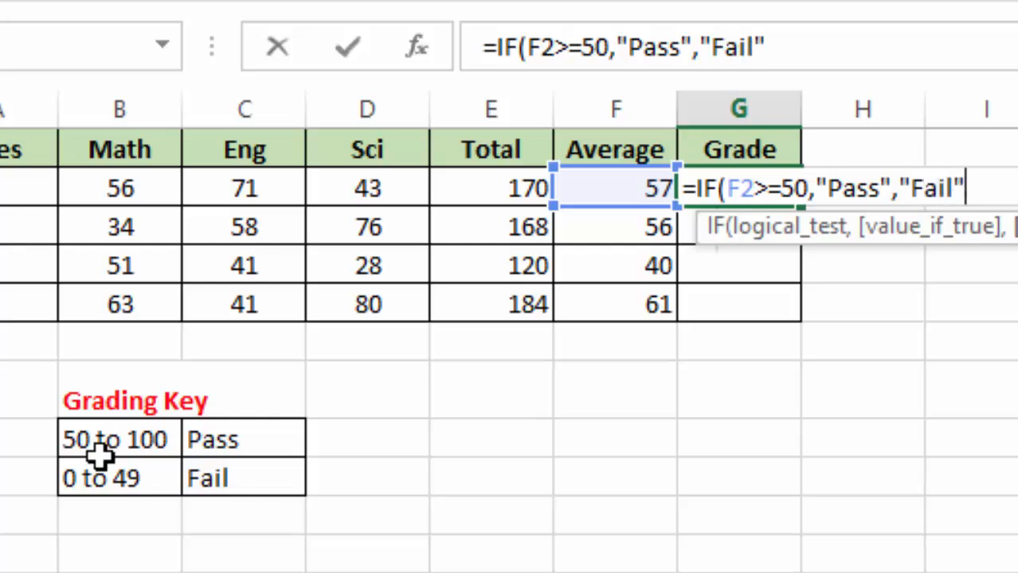
{"action": "type", "text": ")"}
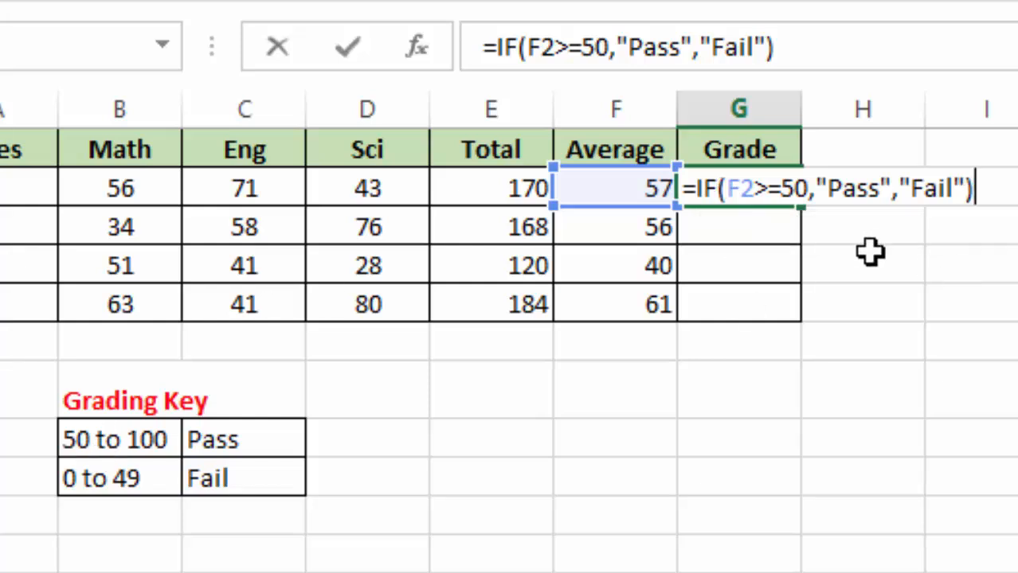
{"action": "key", "text": "Return"}
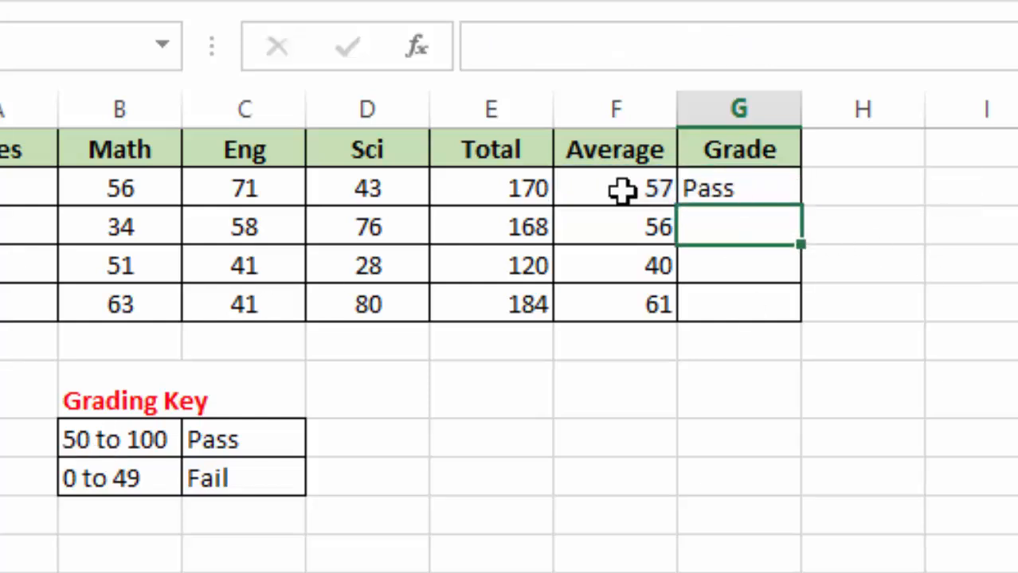
Copy the Grade formula from G2 down to G5 for the remaining students
{"action": "left_click", "coordinate": [789, 189]}
{"action": "left_click_drag", "start_coordinate": [801, 207], "coordinate": [789, 328]}
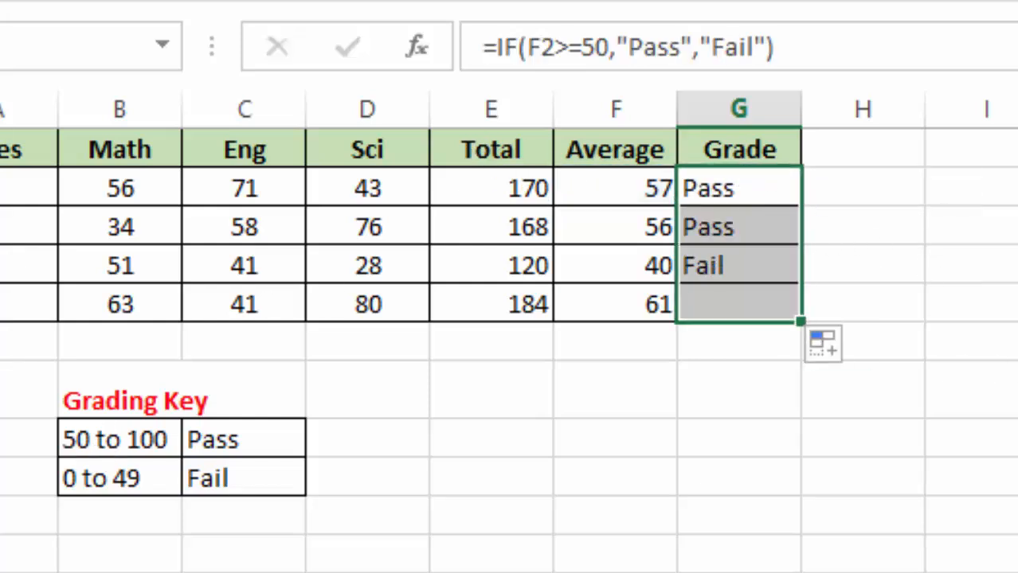
{"action": "left_click", "coordinate": [973, 390]}
{"action": "left_click", "coordinate": [775, 520]}
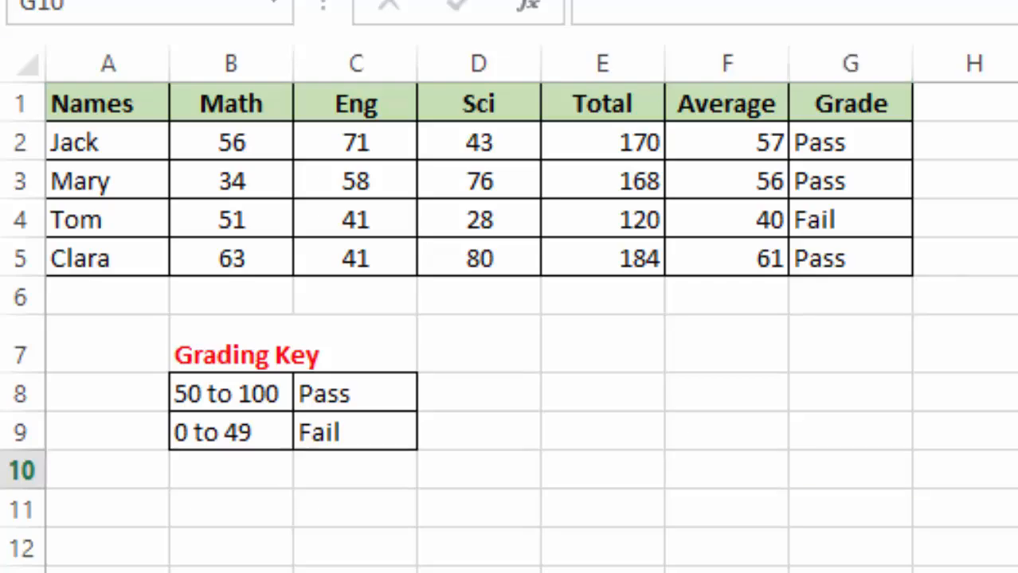
In the Word document, write the title "Report" and format it bold at size 16
{"action": "type", "text": "R"}
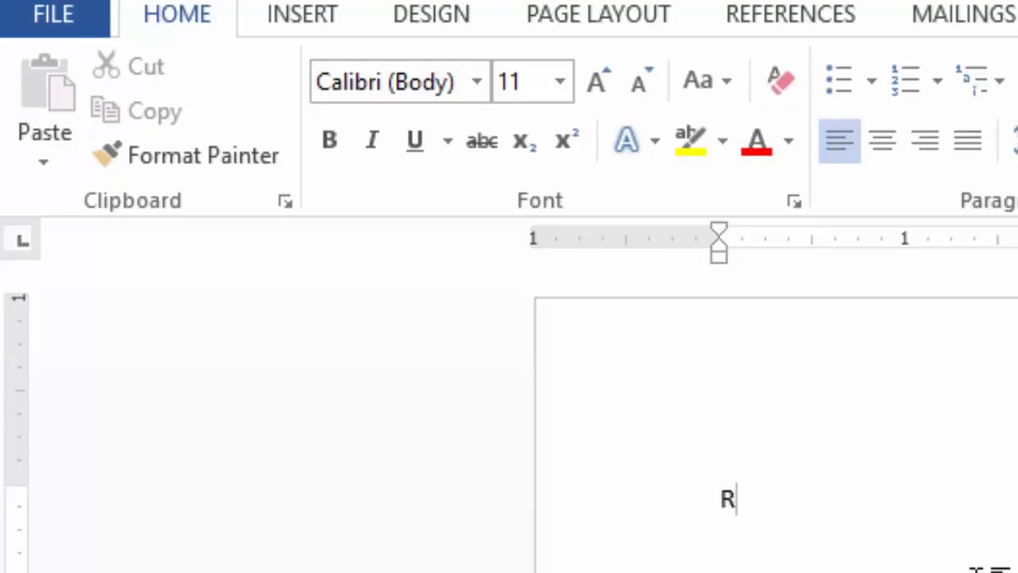
{"action": "type", "text": "eport"}
{"action": "key", "text": "Return"}
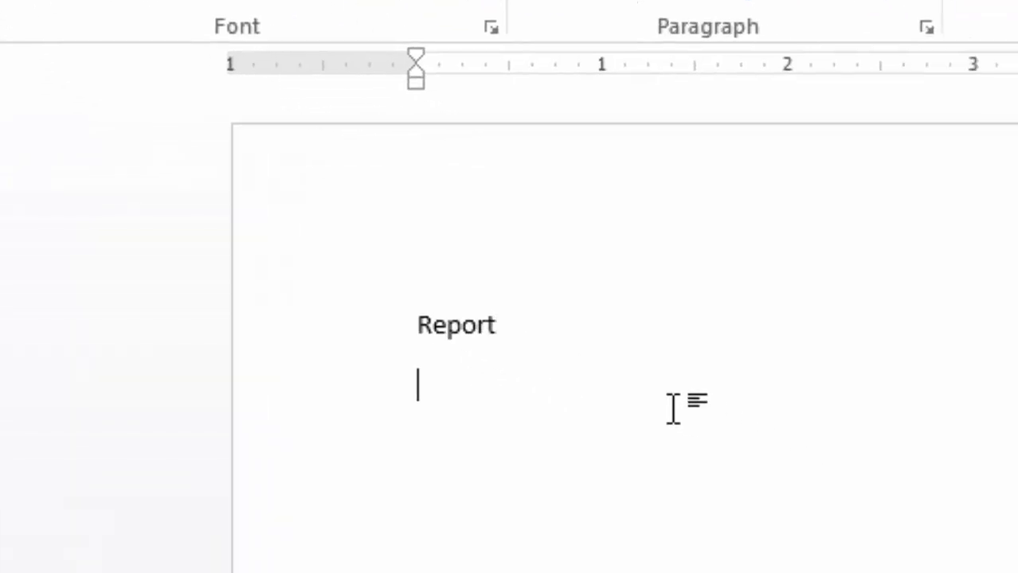
{"action": "left_click_drag", "start_coordinate": [858, 508], "coordinate": [696, 484]}
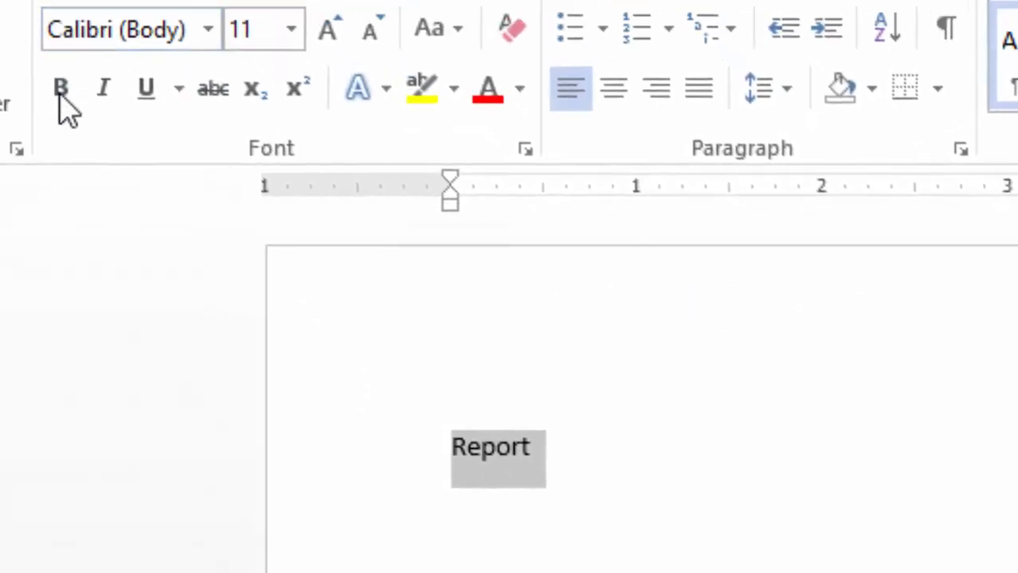
{"action": "left_click", "coordinate": [61, 88]}
{"action": "left_click", "coordinate": [348, 36]}
{"action": "left_click", "coordinate": [347, 36]}
{"action": "left_click", "coordinate": [348, 36]}
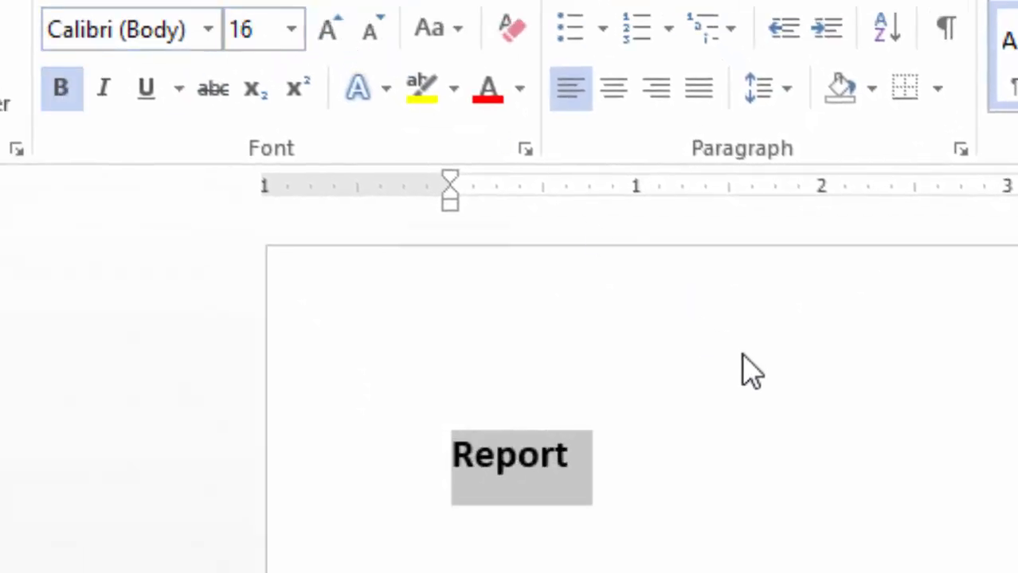
Add a "Name:" line under the title and insert a table with five columns and two rows below it
{"action": "left_click", "coordinate": [477, 567]}
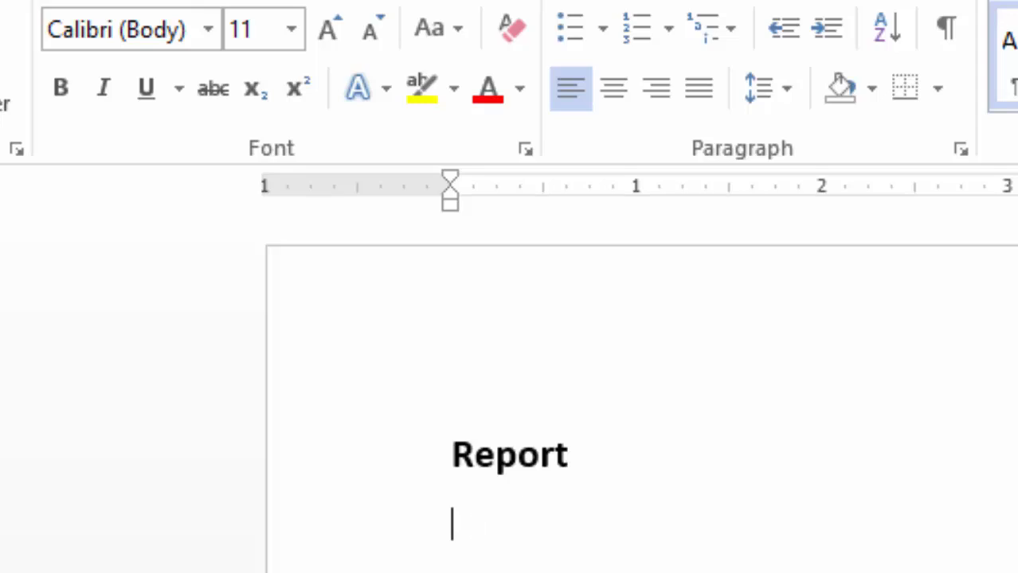
{"action": "type", "text": "Name:"}
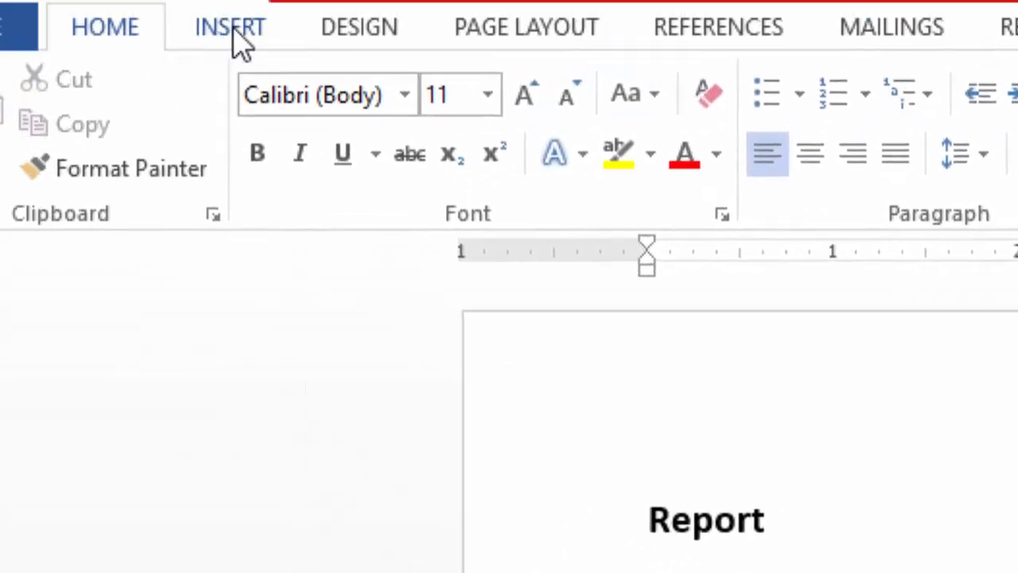
{"action": "left_click", "coordinate": [221, 30]}
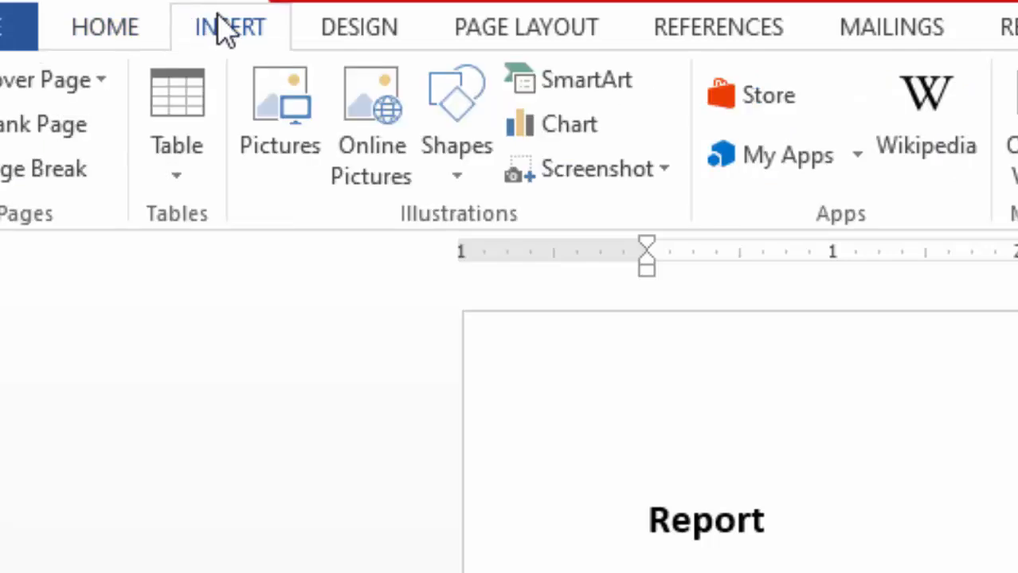
{"action": "left_click", "coordinate": [191, 184]}
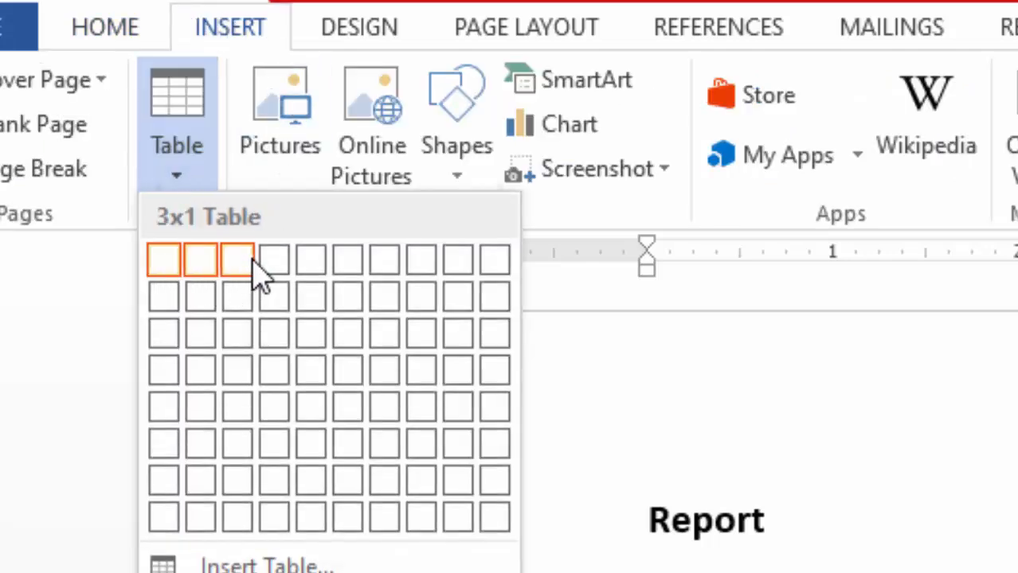
{"action": "left_click", "coordinate": [310, 311]}
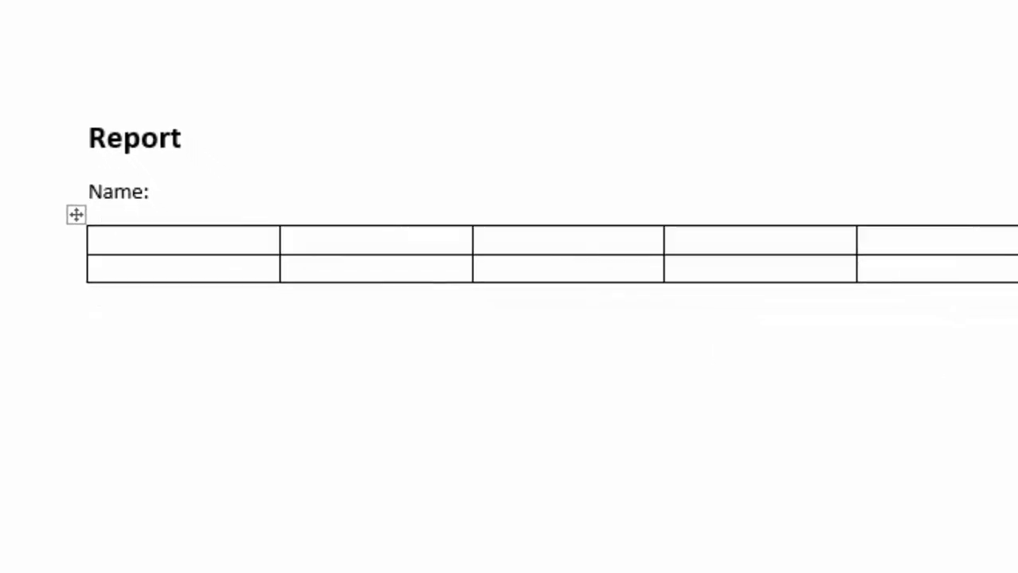
Make the table's two rows taller and narrow its columns so the five are of similar width
{"action": "left_click_drag", "start_coordinate": [976, 273], "coordinate": [925, 298]}
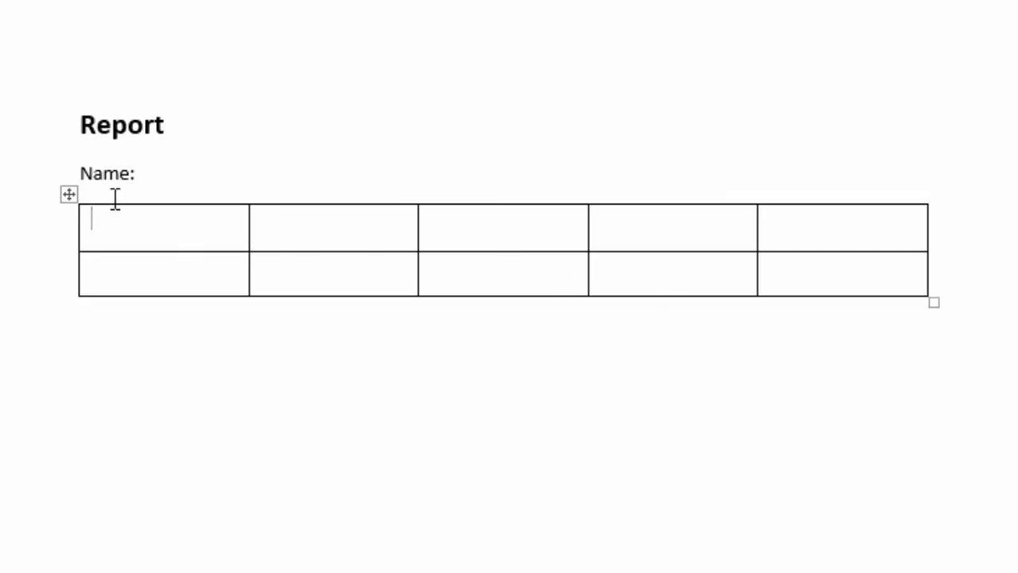
{"action": "left_click_drag", "start_coordinate": [245, 230], "coordinate": [214, 229]}
{"action": "left_click_drag", "start_coordinate": [418, 222], "coordinate": [352, 220]}
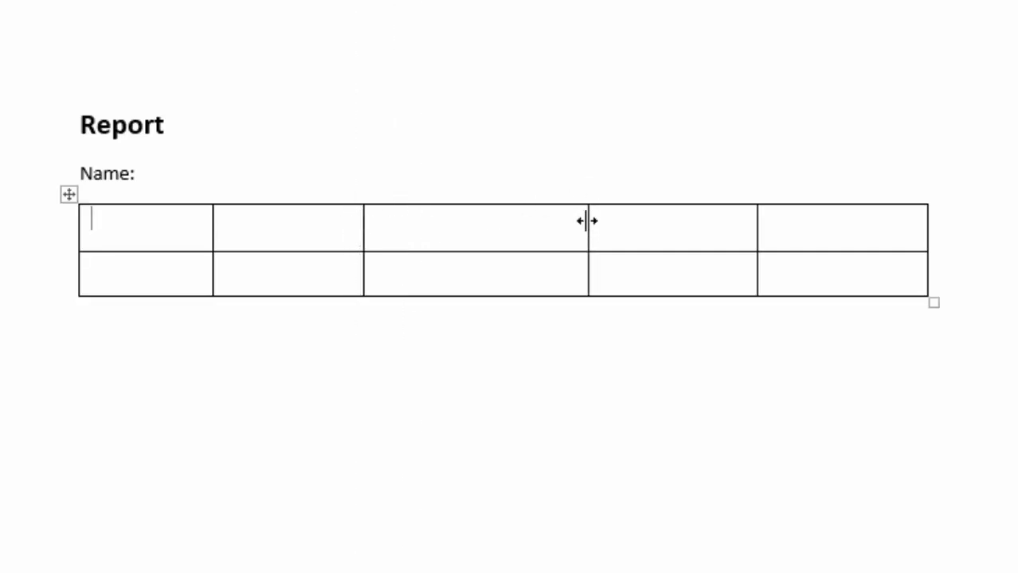
{"action": "left_click_drag", "start_coordinate": [586, 220], "coordinate": [513, 221]}
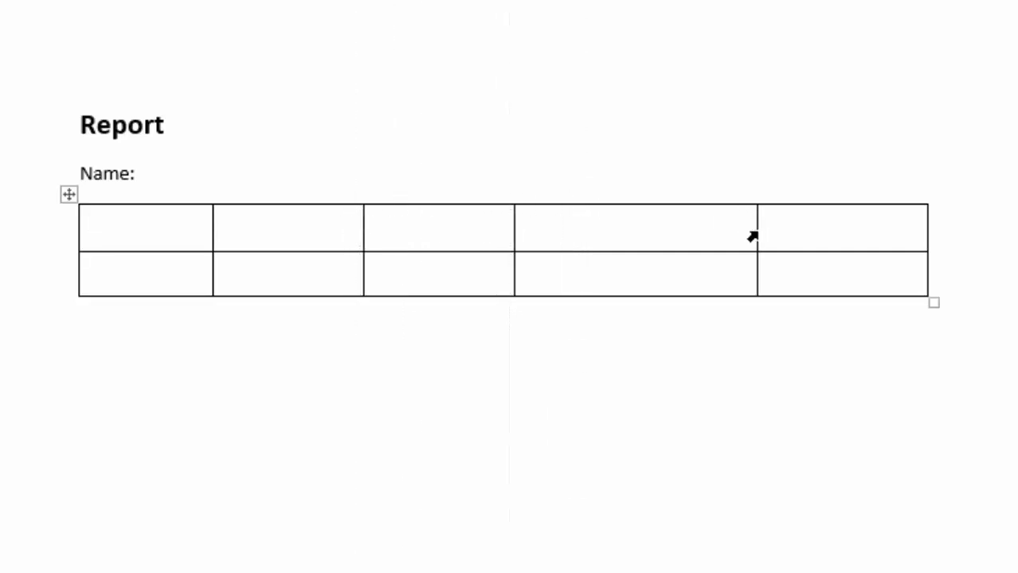
{"action": "left_click_drag", "start_coordinate": [756, 236], "coordinate": [665, 236]}
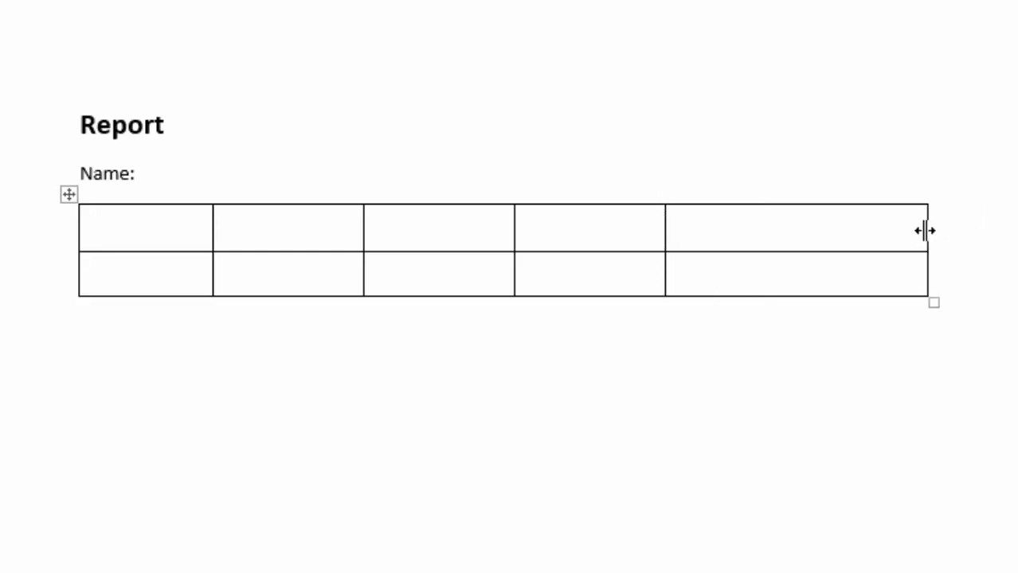
{"action": "left_click_drag", "start_coordinate": [926, 229], "coordinate": [831, 233]}
{"action": "left_click", "coordinate": [192, 495]}
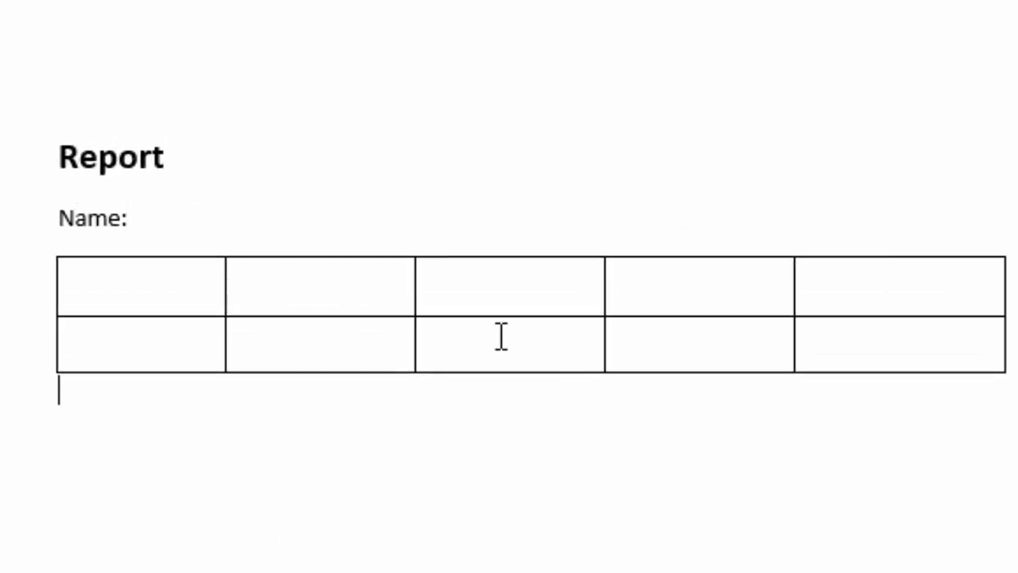
{"action": "scroll", "coordinate": [470, 310], "scroll_direction": "down", "scroll_amount": 1}
{"action": "scroll", "coordinate": [498, 339], "scroll_direction": "up", "scroll_amount": 1}
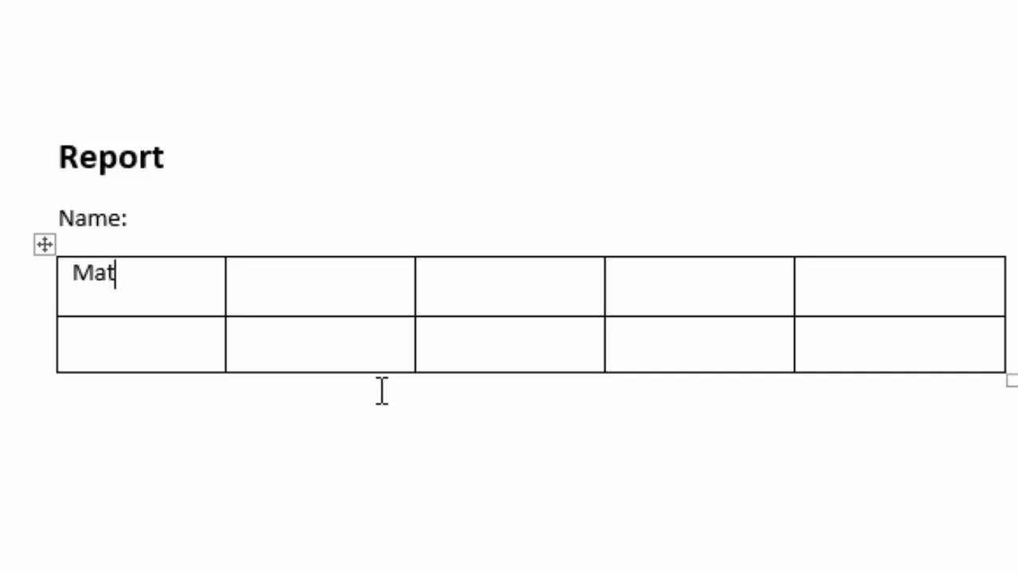
Fill the table's first row with the headings Mathematics, English, Science, Average (%) and Grade
{"action": "type", "text": "Math"}
{"action": "left_click", "coordinate": [317, 296]}
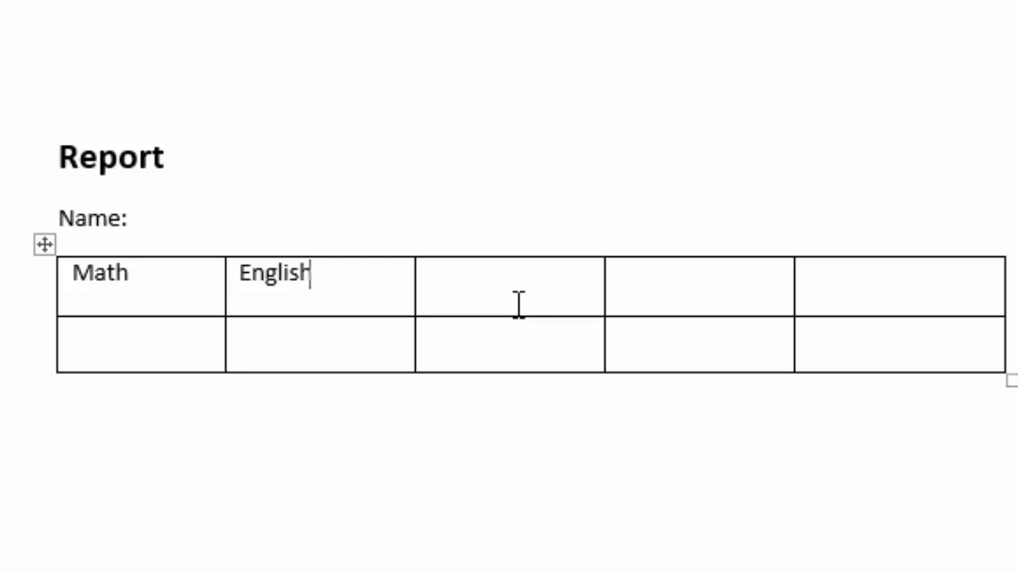
{"action": "left_click", "coordinate": [138, 278]}
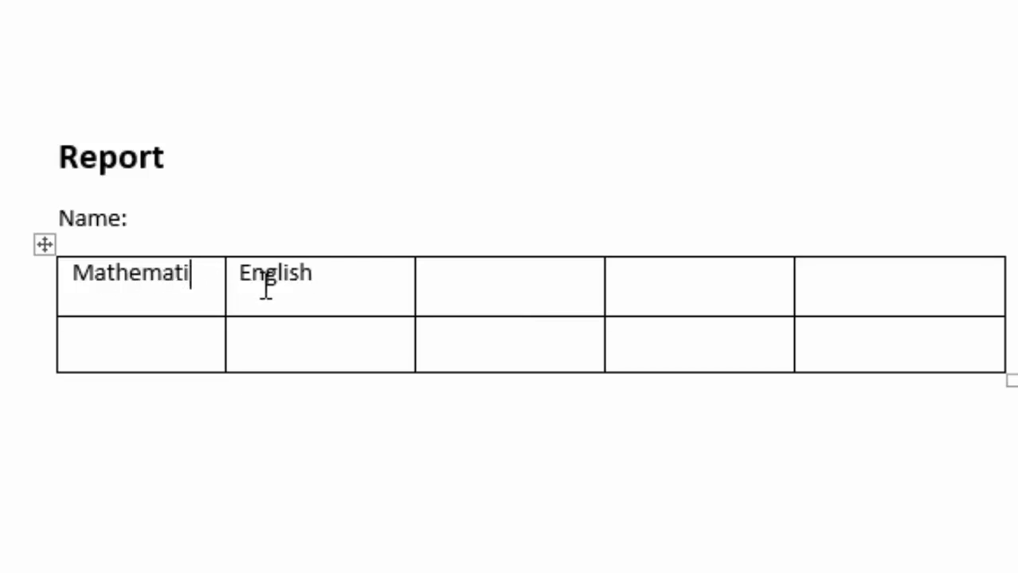
{"action": "left_click", "coordinate": [562, 311]}
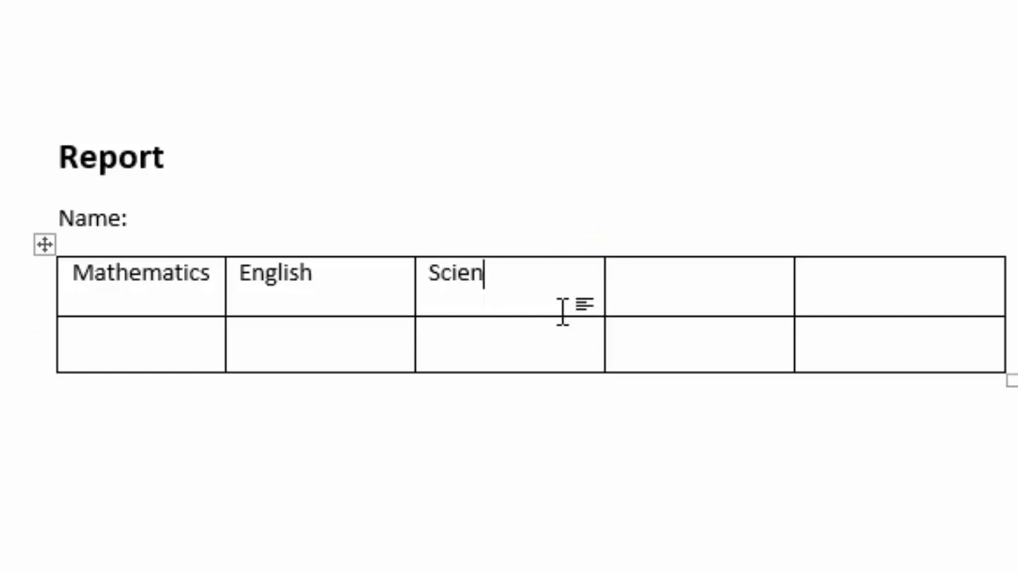
{"action": "left_click", "coordinate": [676, 291]}
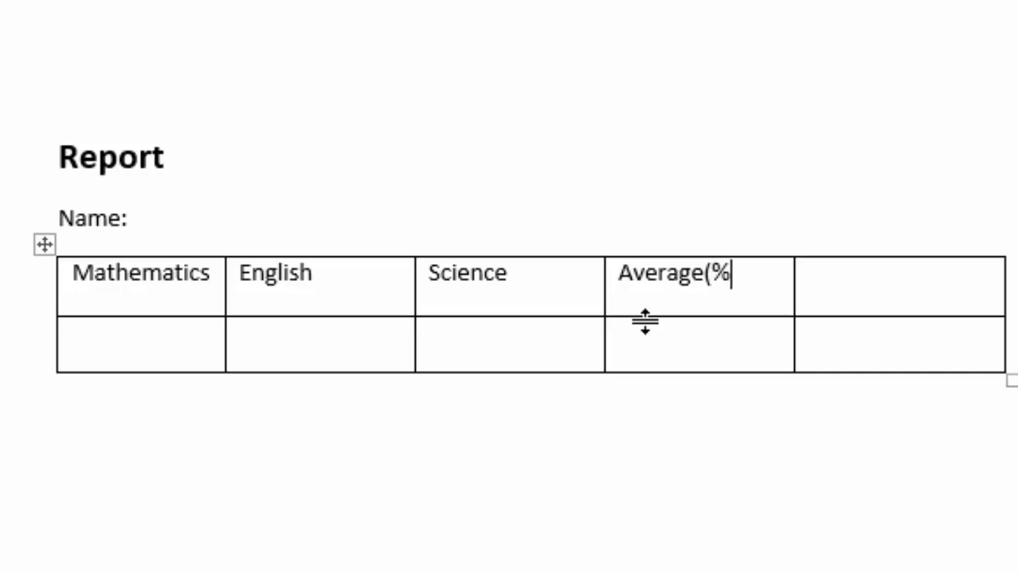
{"action": "type", "text": "Average(%)"}
{"action": "left_click", "coordinate": [851, 298]}
{"action": "type", "text": "Grade"}
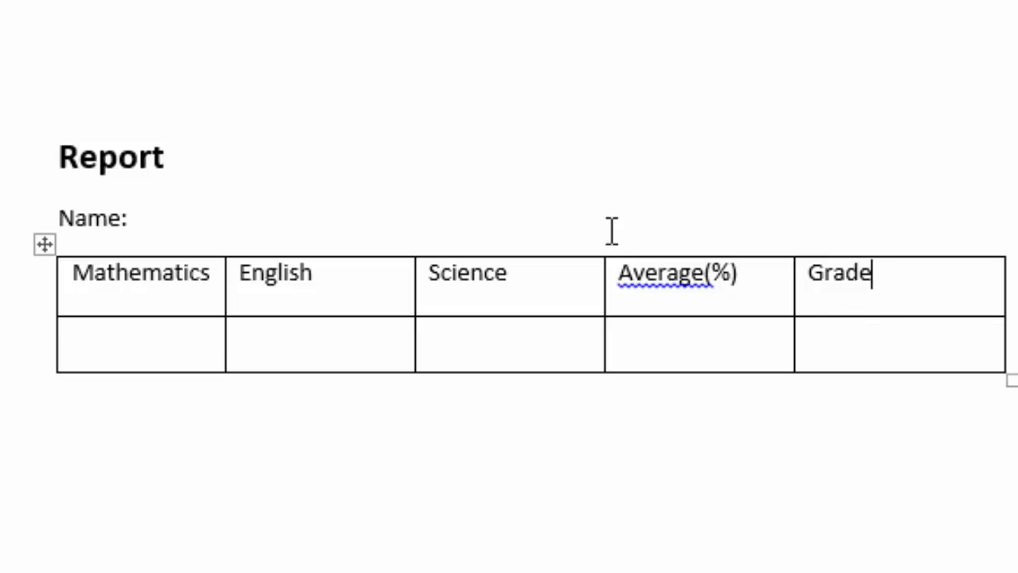
{"action": "left_click", "coordinate": [709, 275]}
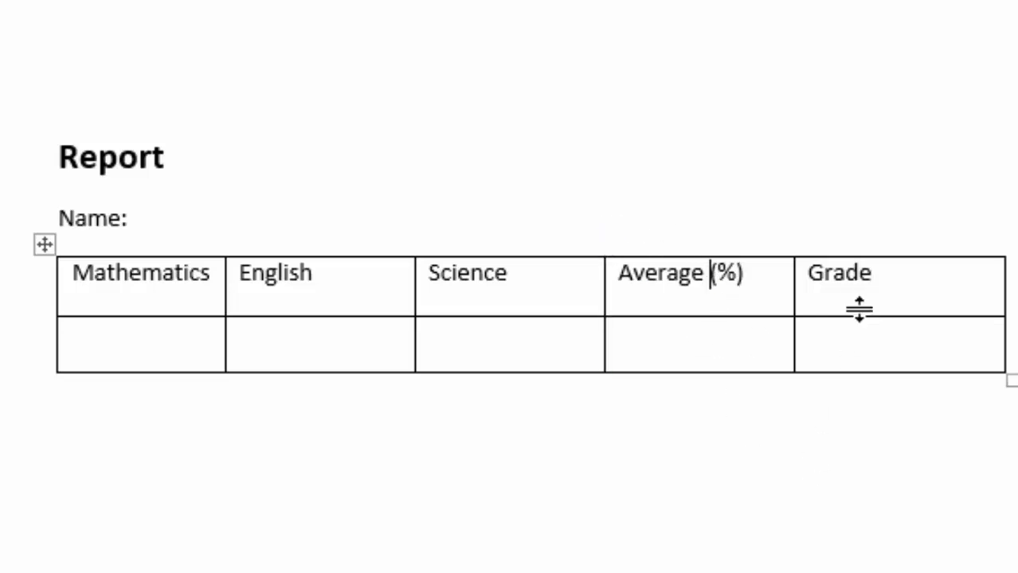
Shade the table's heading row with the lightest orange theme color
{"action": "left_click_drag", "start_coordinate": [867, 272], "coordinate": [115, 292]}
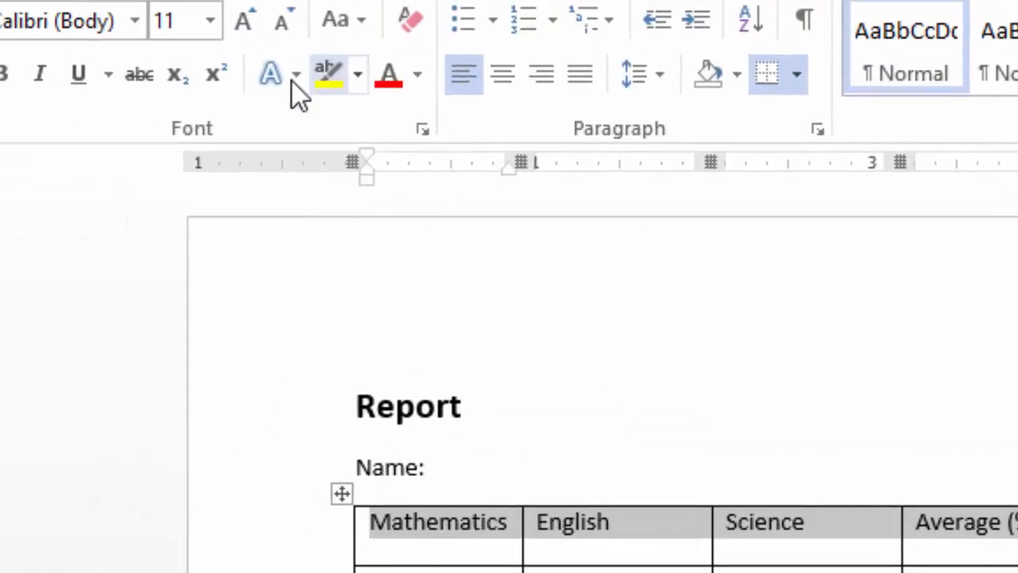
{"action": "left_click", "coordinate": [738, 78]}
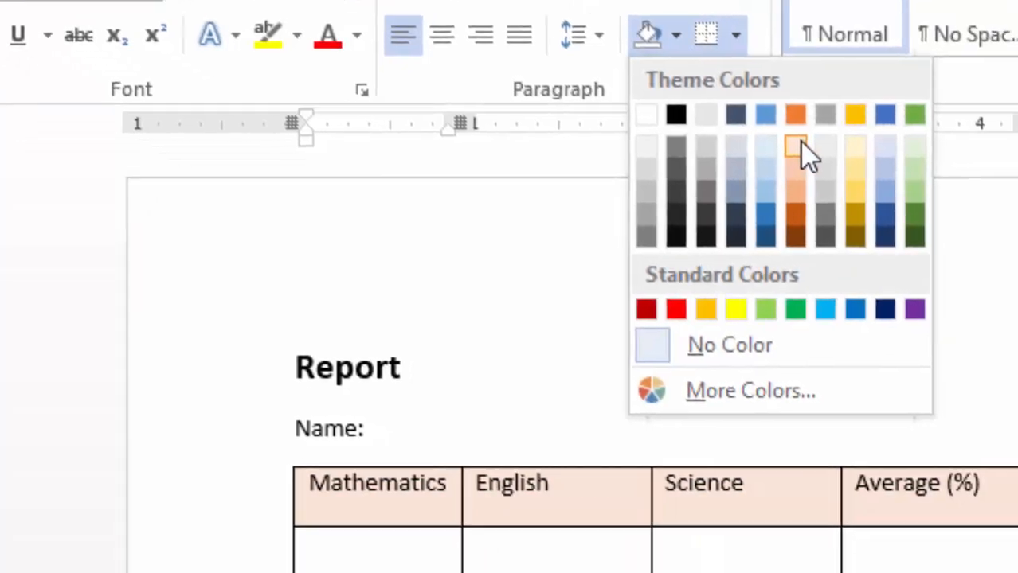
{"action": "left_click", "coordinate": [861, 181]}
{"action": "left_click", "coordinate": [50, 446]}
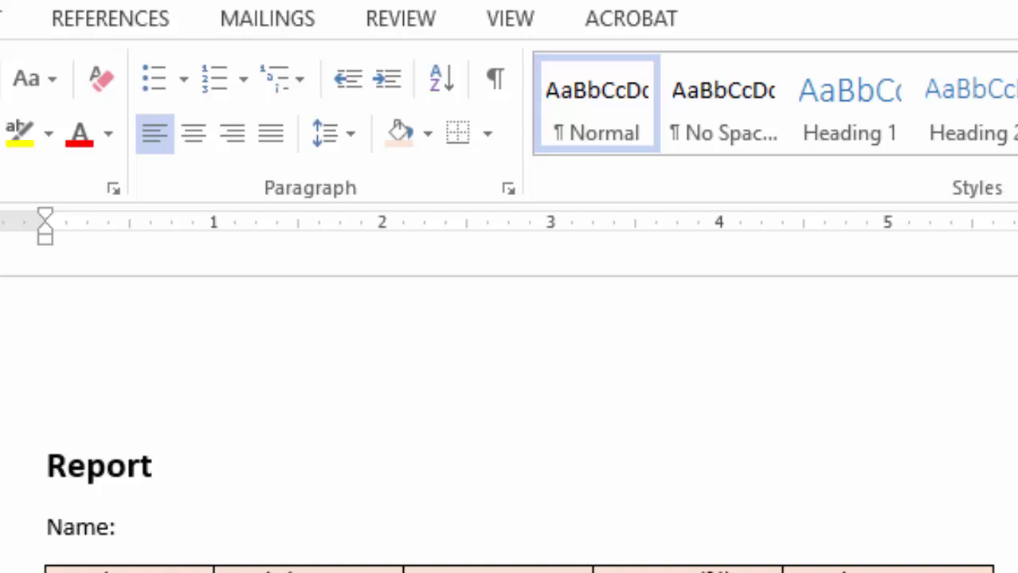
With the cursor after "Name:", start the Step-by-Step Mail Merge Wizard and advance to recipient selection, using the current document
{"action": "left_click", "coordinate": [149, 521]}
{"action": "left_click", "coordinate": [267, 22]}
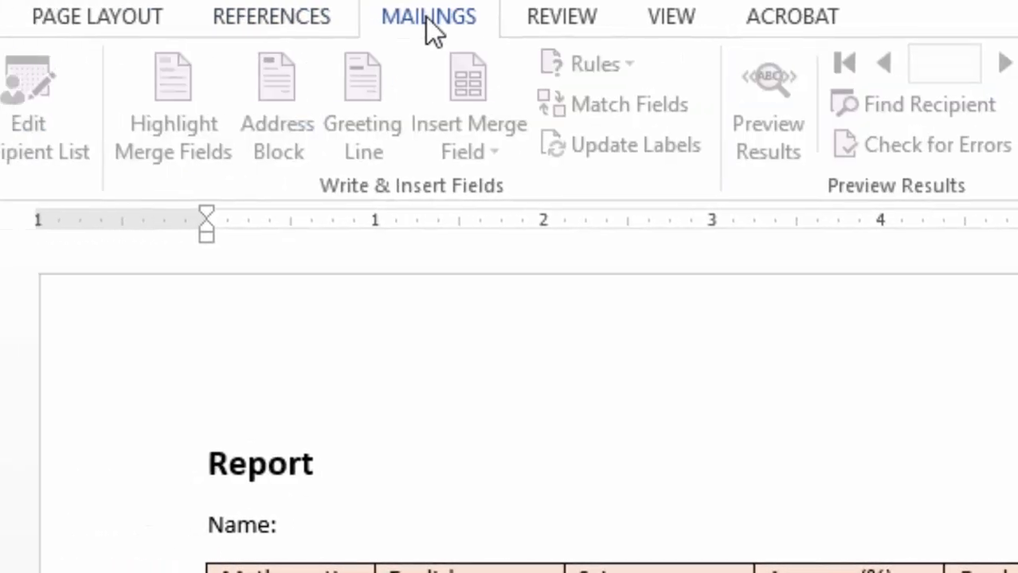
{"action": "left_click", "coordinate": [108, 156]}
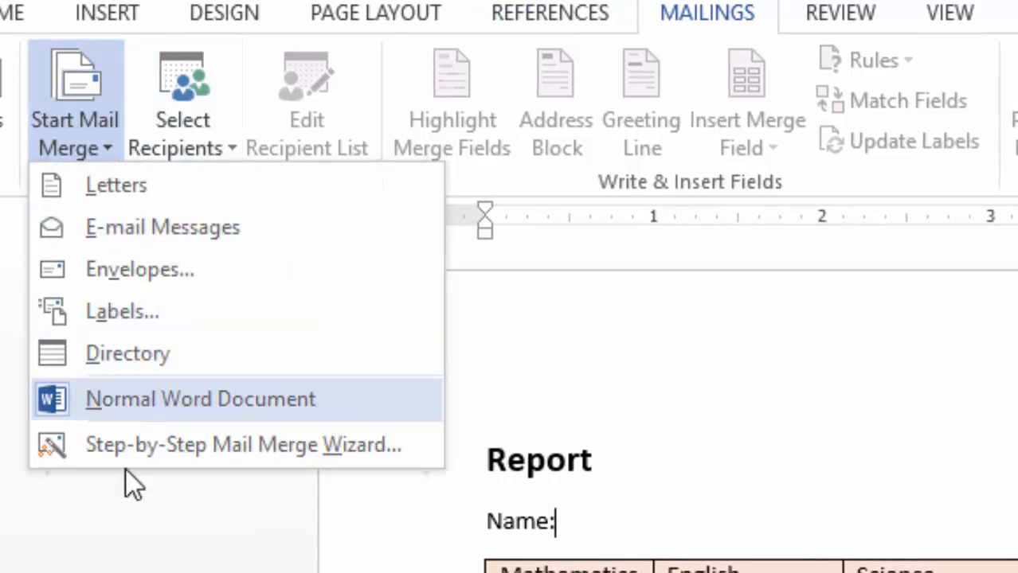
{"action": "left_click", "coordinate": [139, 453]}
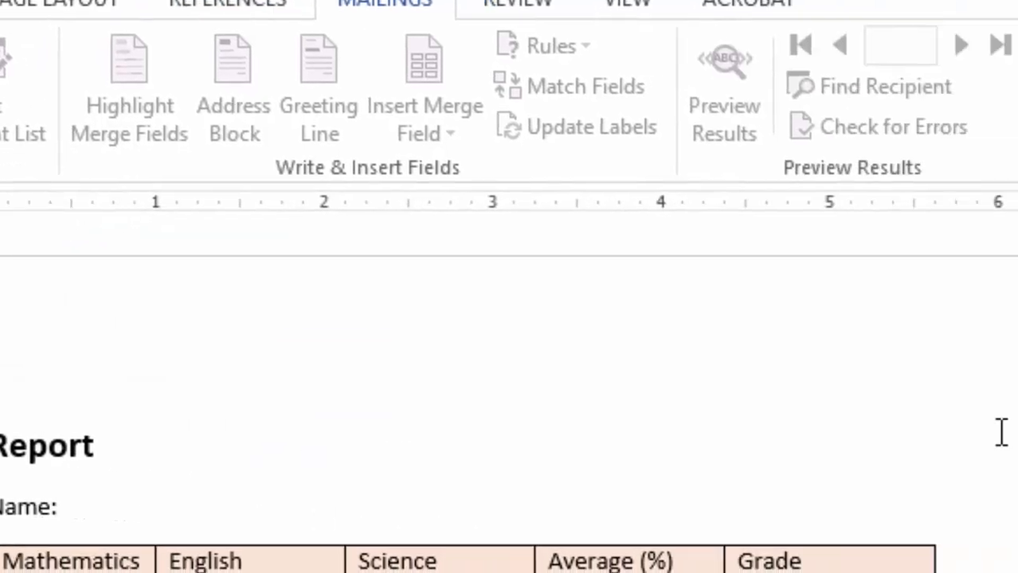
{"action": "left_click", "coordinate": [796, 559]}
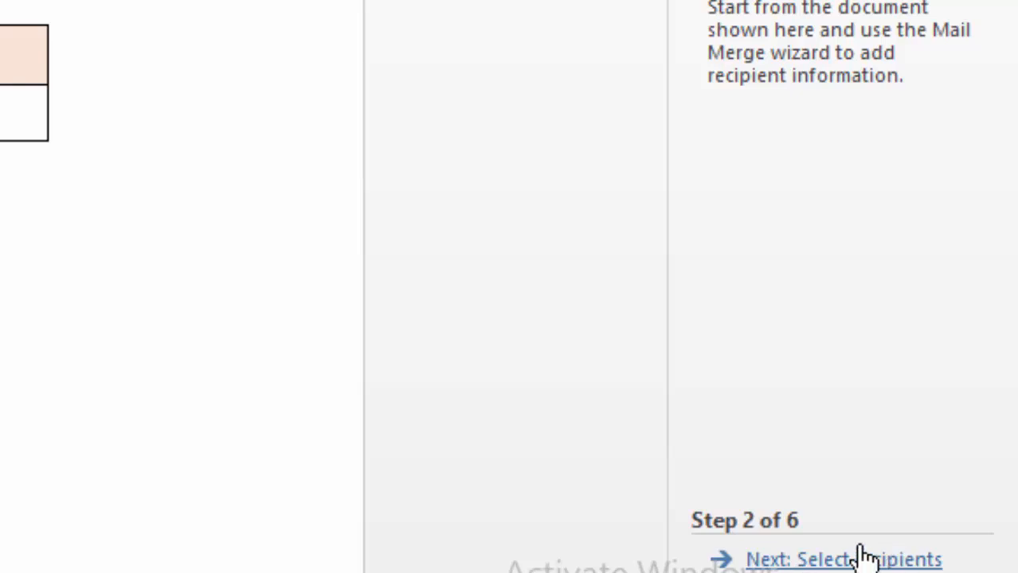
{"action": "left_click", "coordinate": [796, 559]}
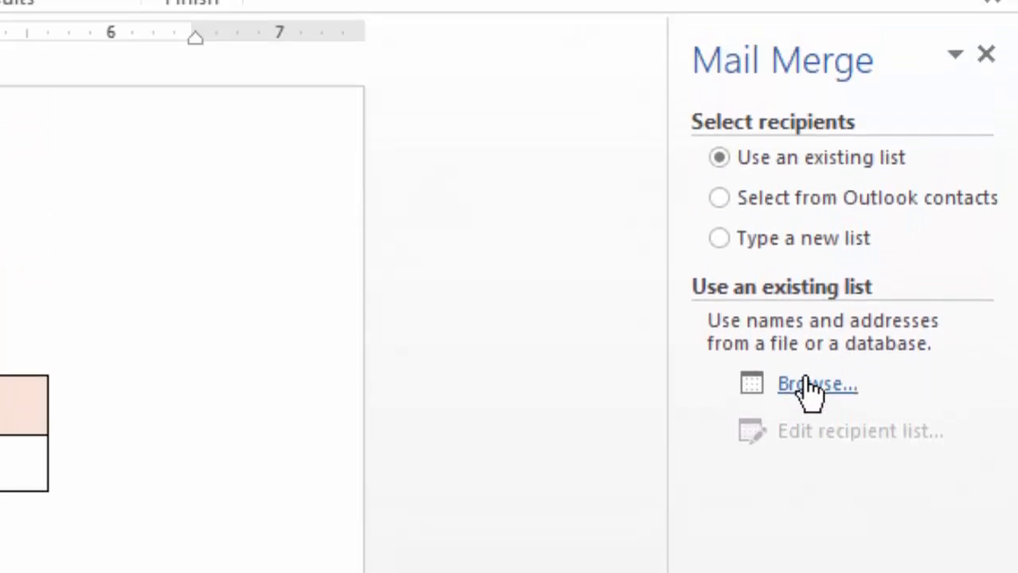
Use Sheet1$ of the MARKS workbook in the desktop folder Example of Mail Merge as the existing recipient list, with column headers
{"action": "left_click", "coordinate": [810, 390]}
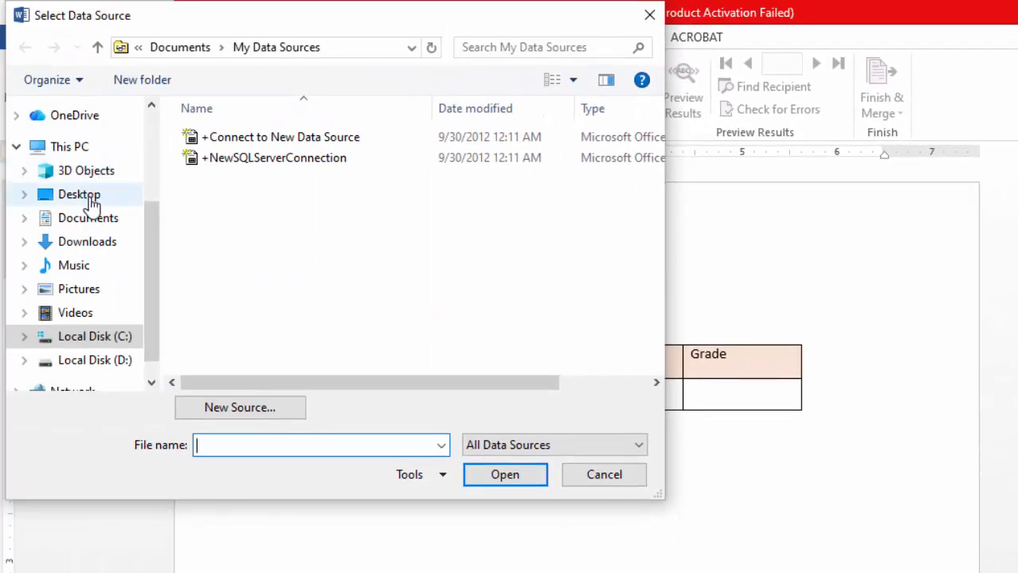
{"action": "left_click", "coordinate": [95, 203]}
{"action": "double_click", "coordinate": [255, 112]}
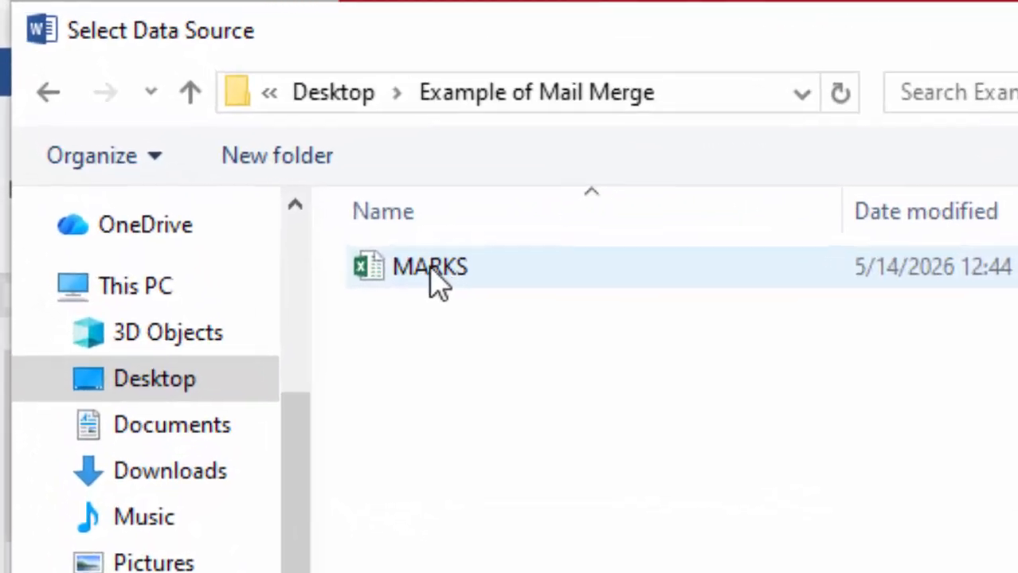
{"action": "left_click", "coordinate": [316, 201]}
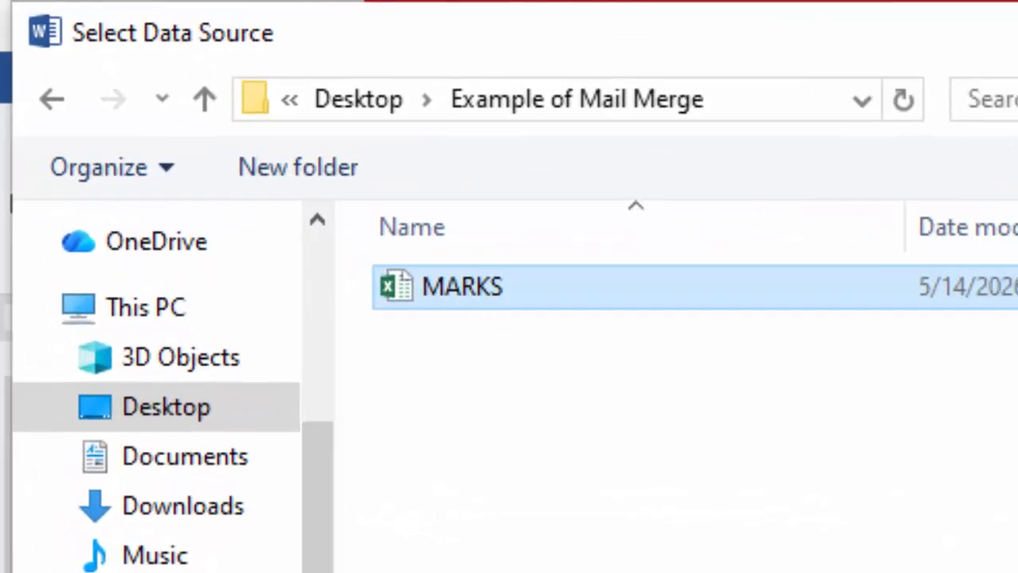
{"action": "left_click", "coordinate": [772, 541]}
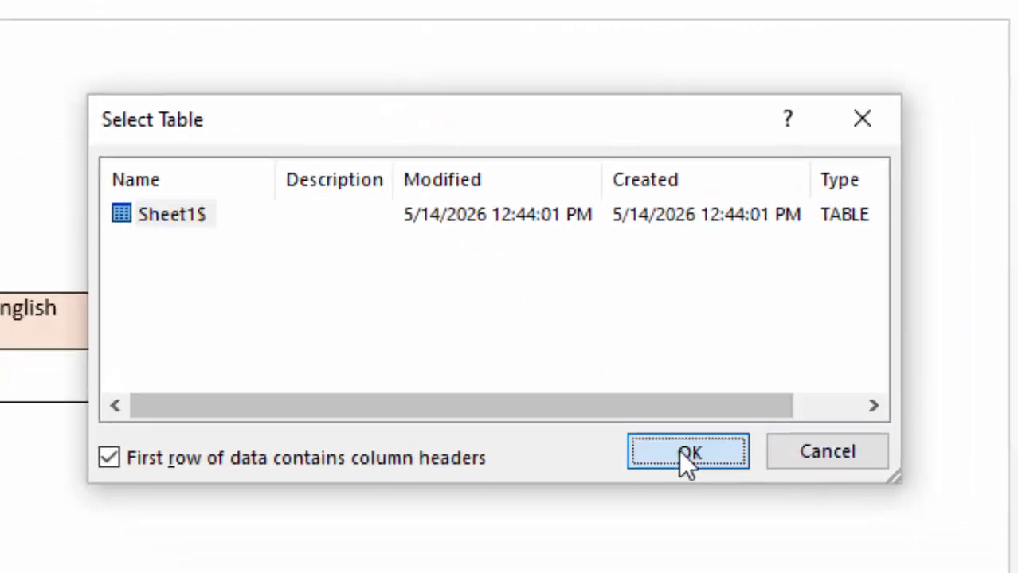
{"action": "left_click", "coordinate": [679, 450]}
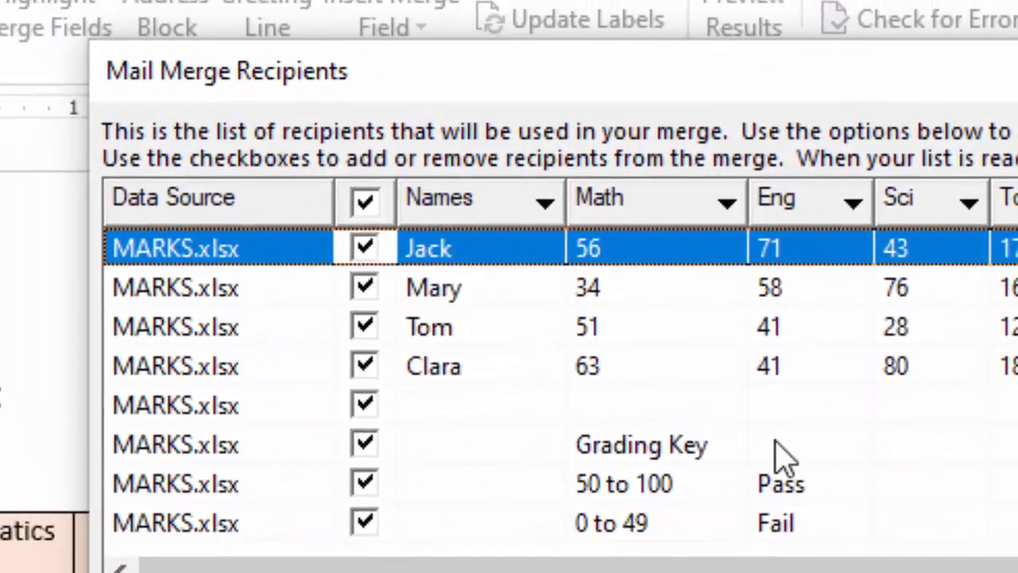
Exclude the blank row, the Grading Key row and the two grade-range rows from the mail merge recipients and accept the list
{"action": "left_click", "coordinate": [364, 523]}
{"action": "left_click", "coordinate": [364, 485]}
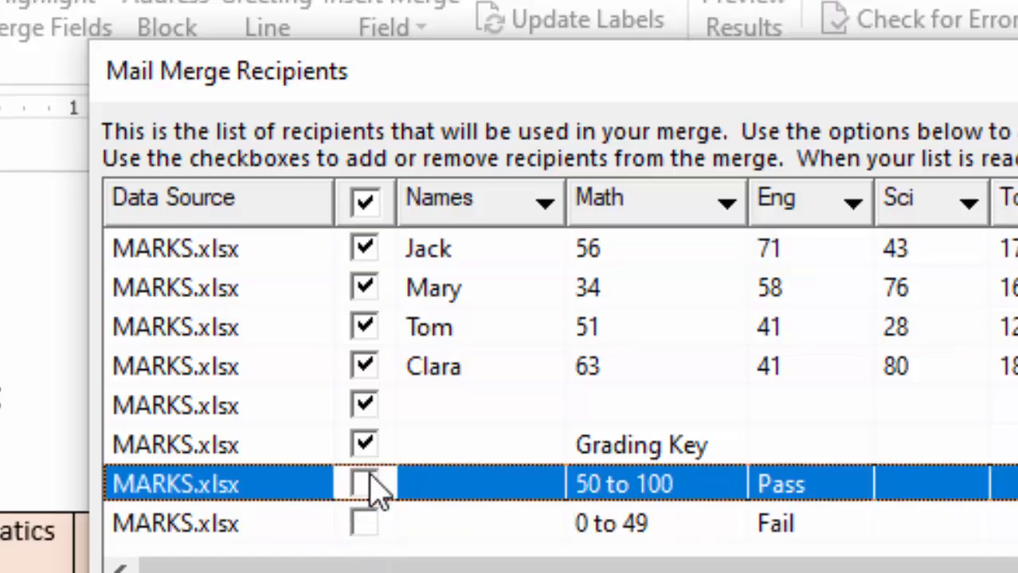
{"action": "left_click", "coordinate": [364, 445]}
{"action": "left_click", "coordinate": [364, 405]}
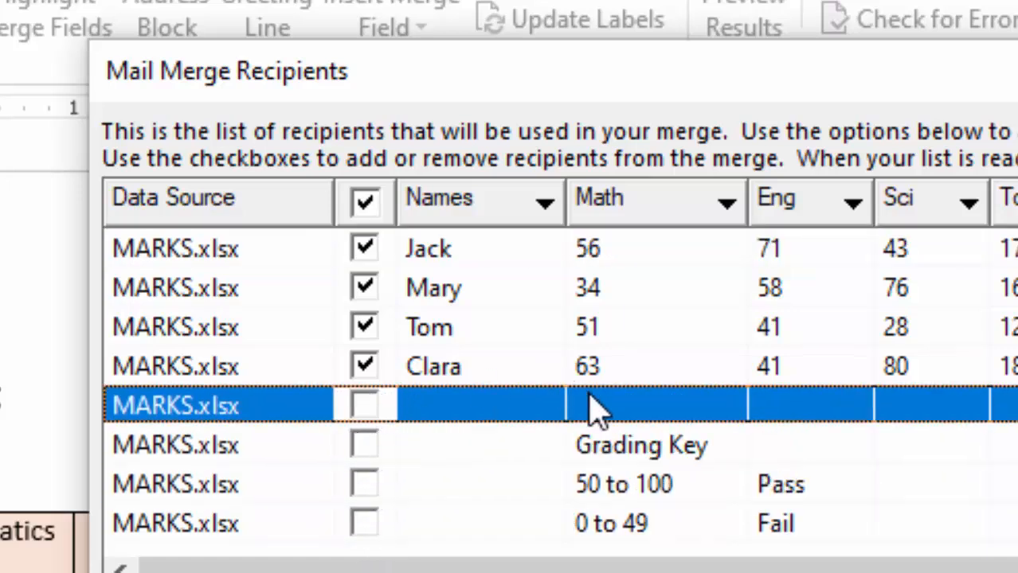
{"action": "scroll", "coordinate": [589, 395], "scroll_direction": "right", "scroll_amount": 1}
{"action": "scroll", "coordinate": [555, 429], "scroll_direction": "left", "scroll_amount": 1}
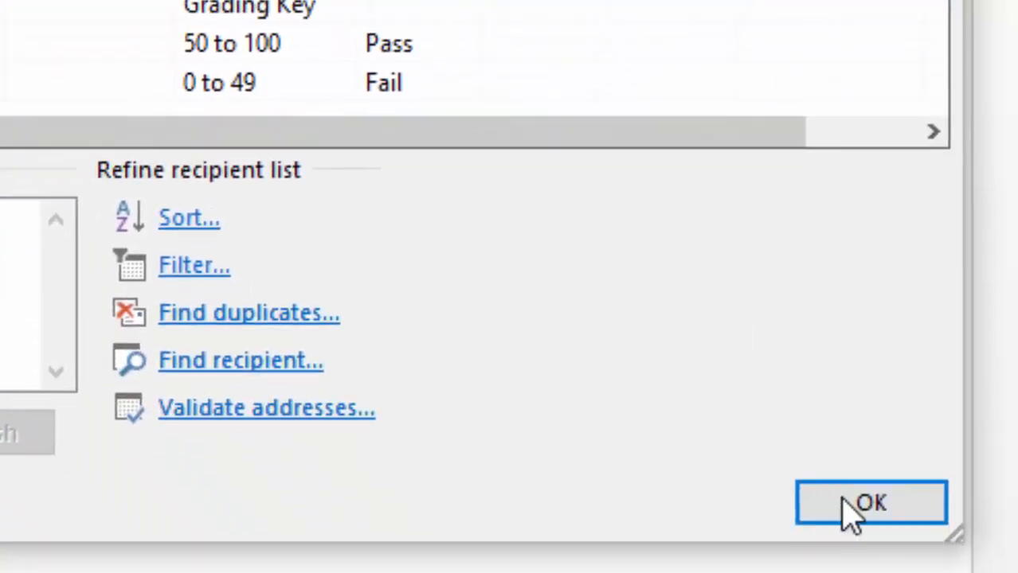
{"action": "left_click", "coordinate": [985, 572]}
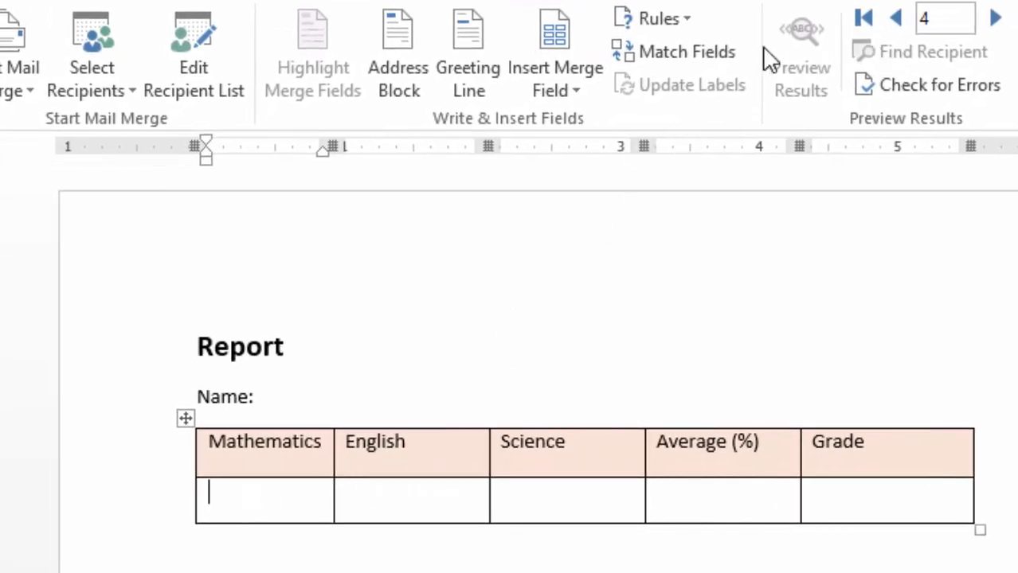
Insert the Math merge field in the cell below Mathematics and the Names merge field after "Name:"
{"action": "left_click", "coordinate": [575, 90]}
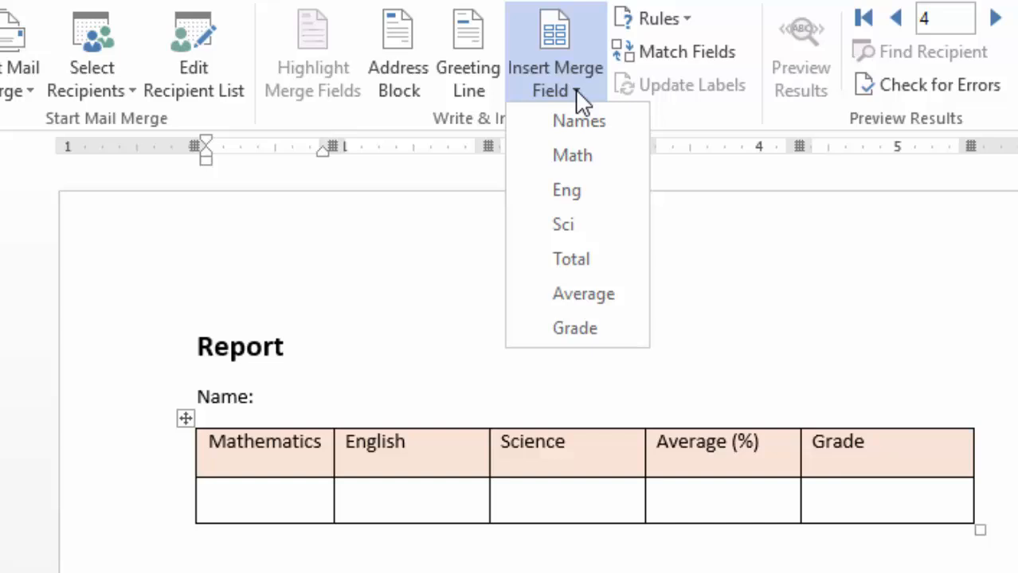
{"action": "left_click", "coordinate": [568, 156]}
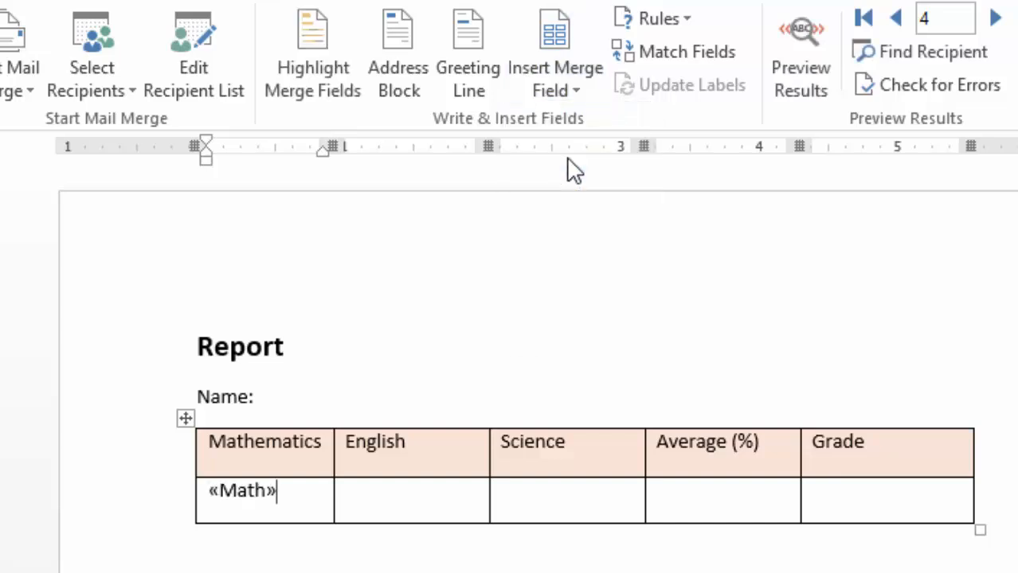
{"action": "left_click", "coordinate": [286, 394]}
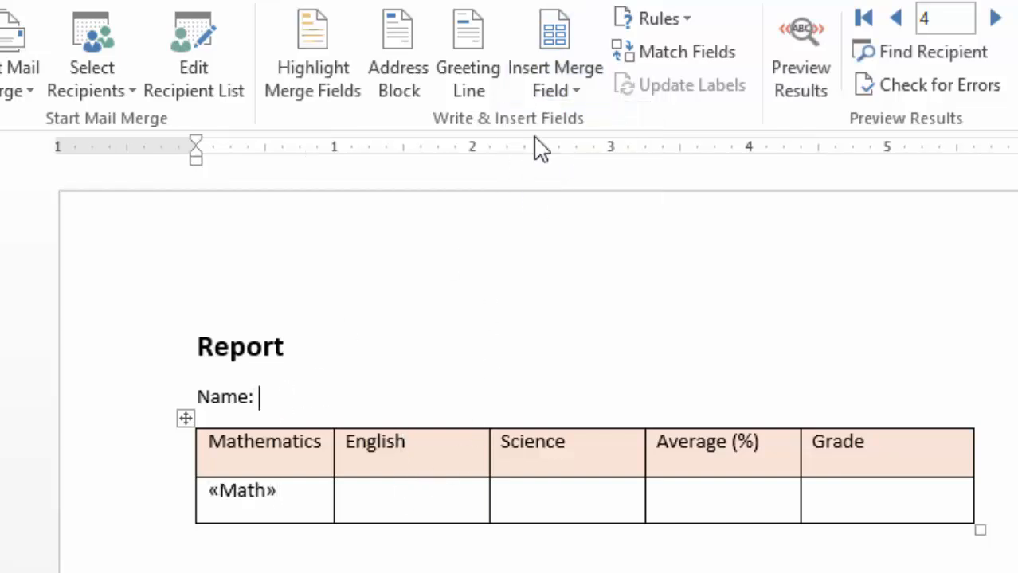
{"action": "left_click", "coordinate": [583, 80]}
{"action": "left_click", "coordinate": [587, 124]}
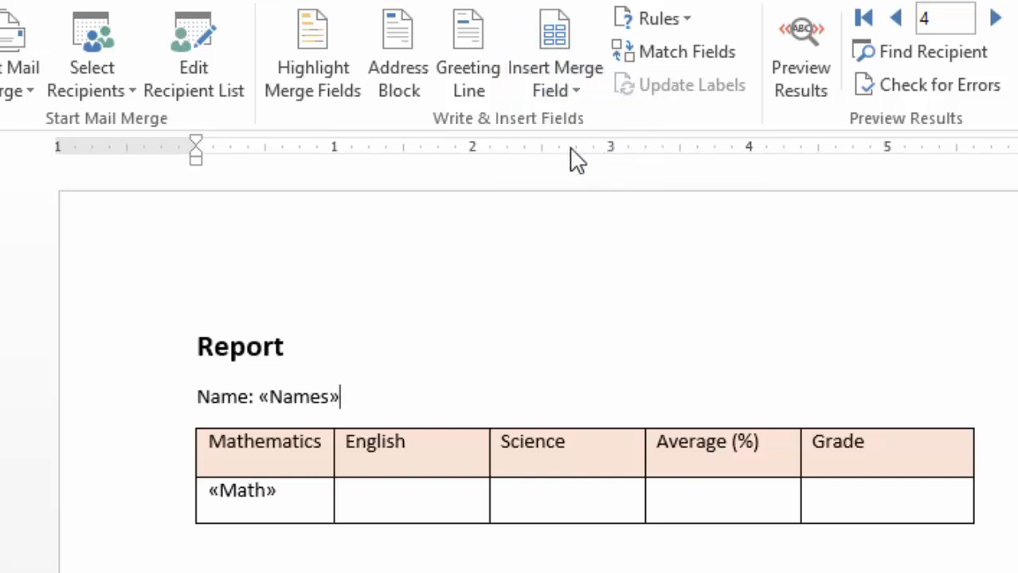
Insert the Eng, Sci and Average merge fields in the cells below English, Science and Average (%)
{"action": "left_click", "coordinate": [400, 502]}
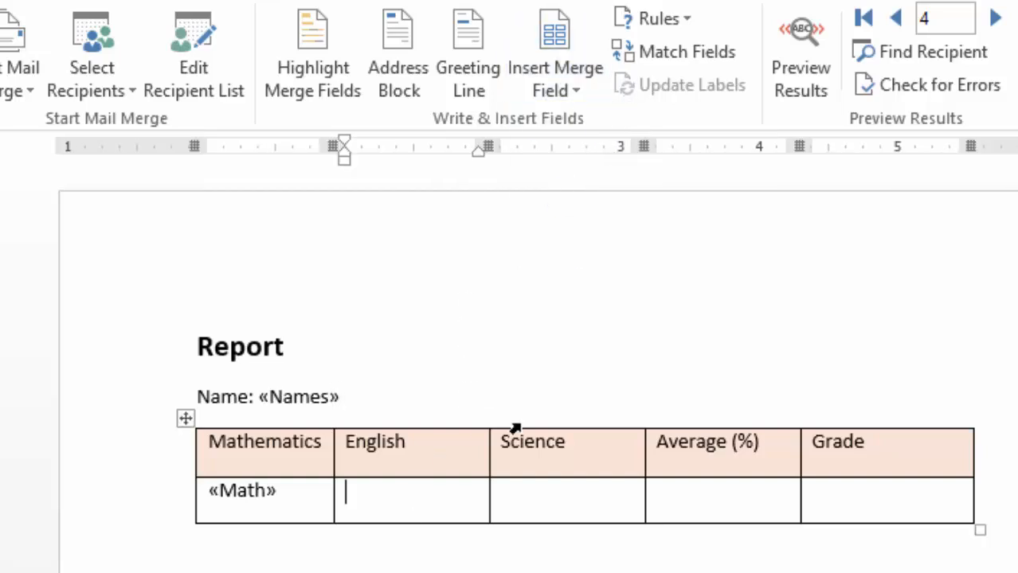
{"action": "left_click", "coordinate": [582, 94]}
{"action": "left_click", "coordinate": [571, 513]}
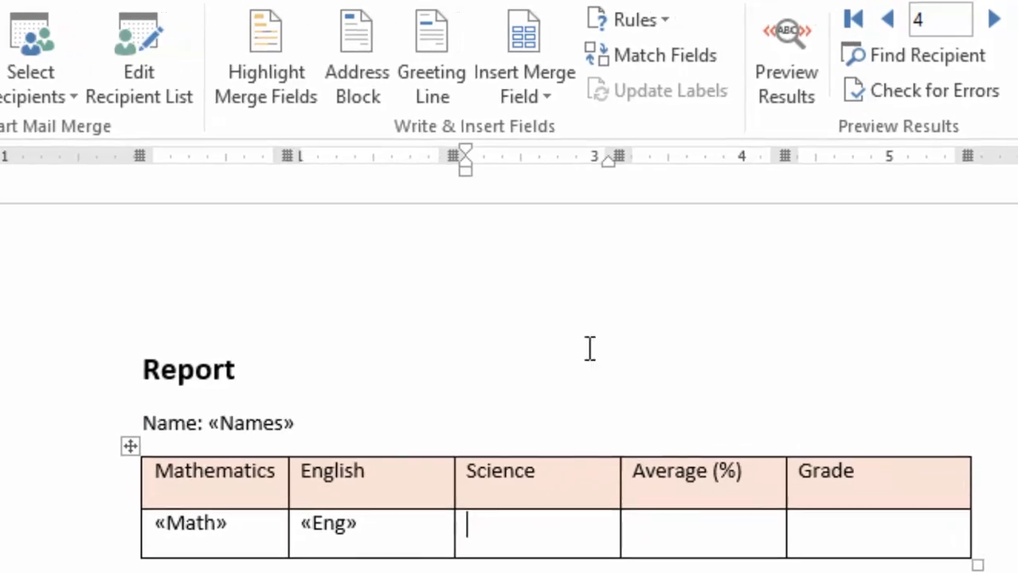
{"action": "left_click", "coordinate": [563, 95]}
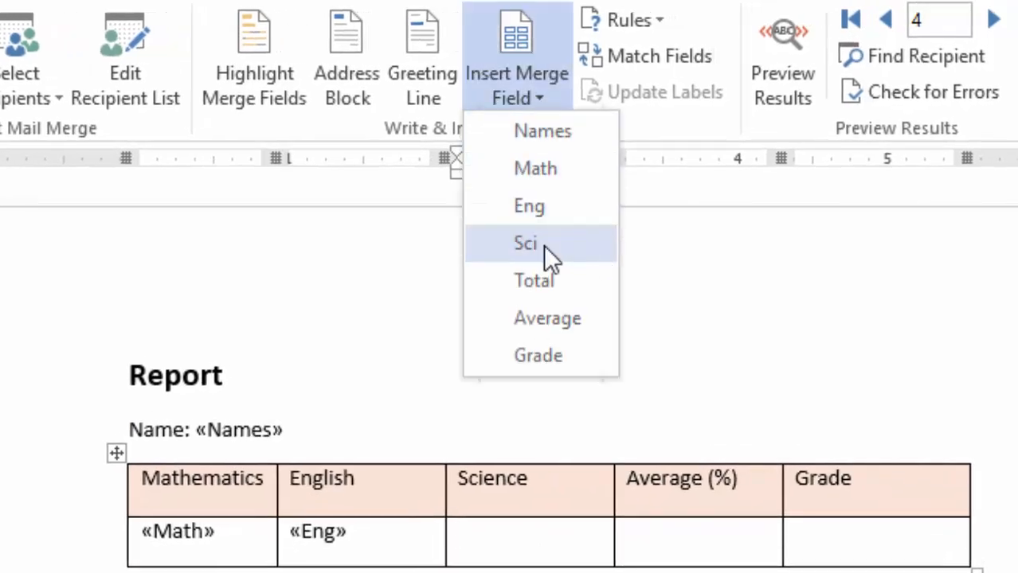
{"action": "left_click", "coordinate": [526, 243]}
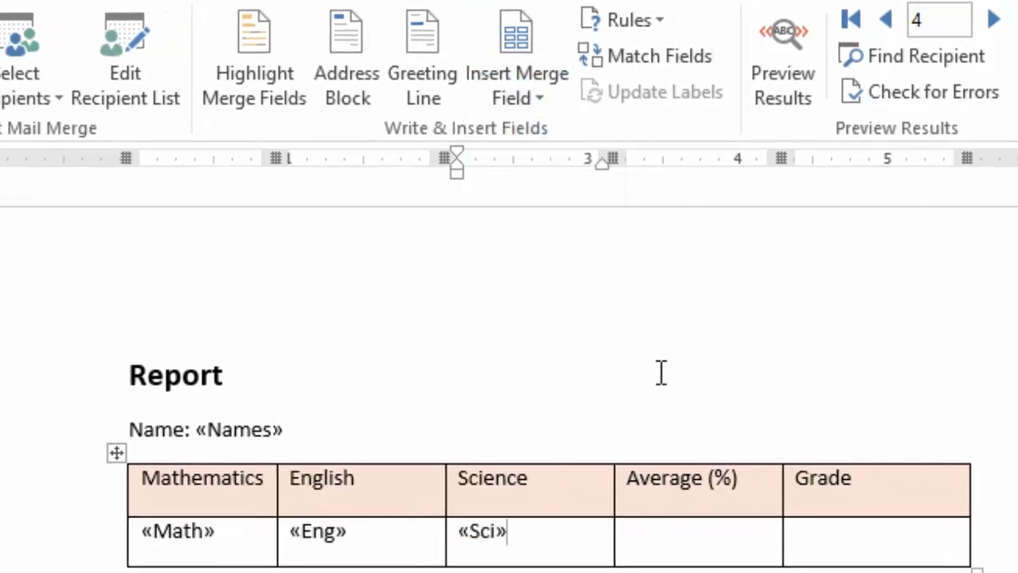
{"action": "left_click", "coordinate": [537, 100]}
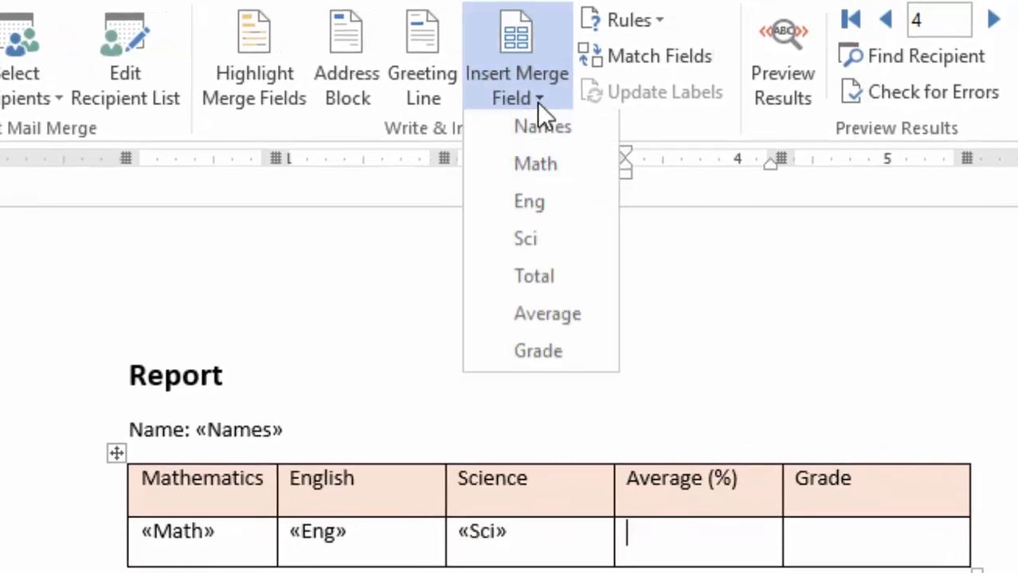
{"action": "left_click", "coordinate": [542, 317]}
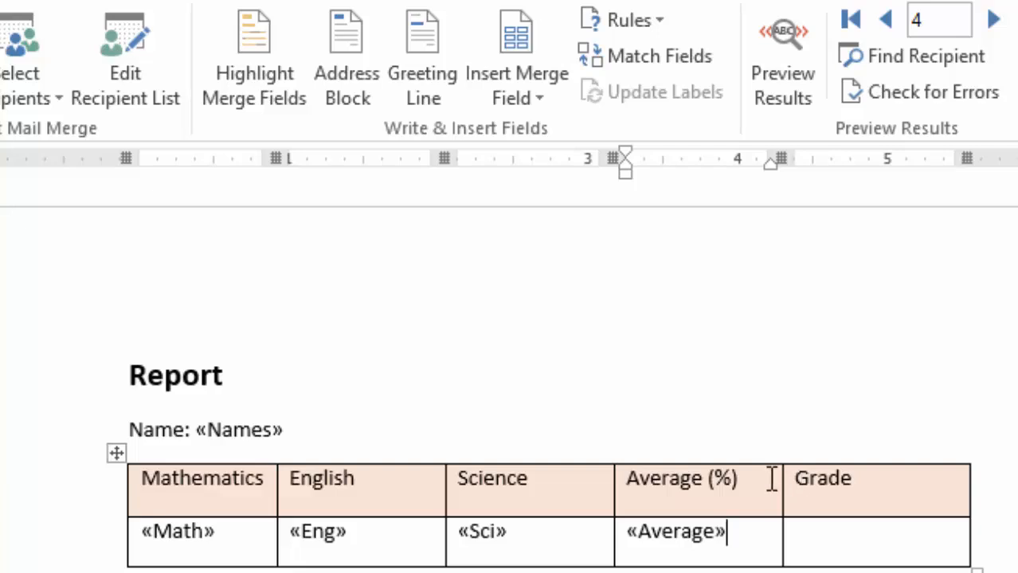
Add a table column between Science and Average (%) and give it the heading Total
{"action": "right_click", "coordinate": [653, 459]}
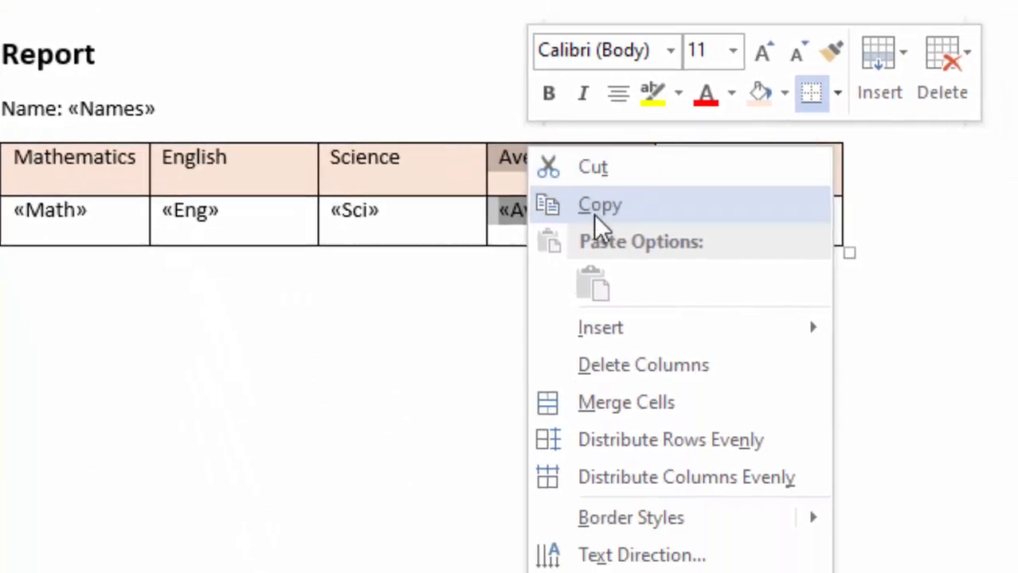
{"action": "mouse_move", "coordinate": [822, 572]}
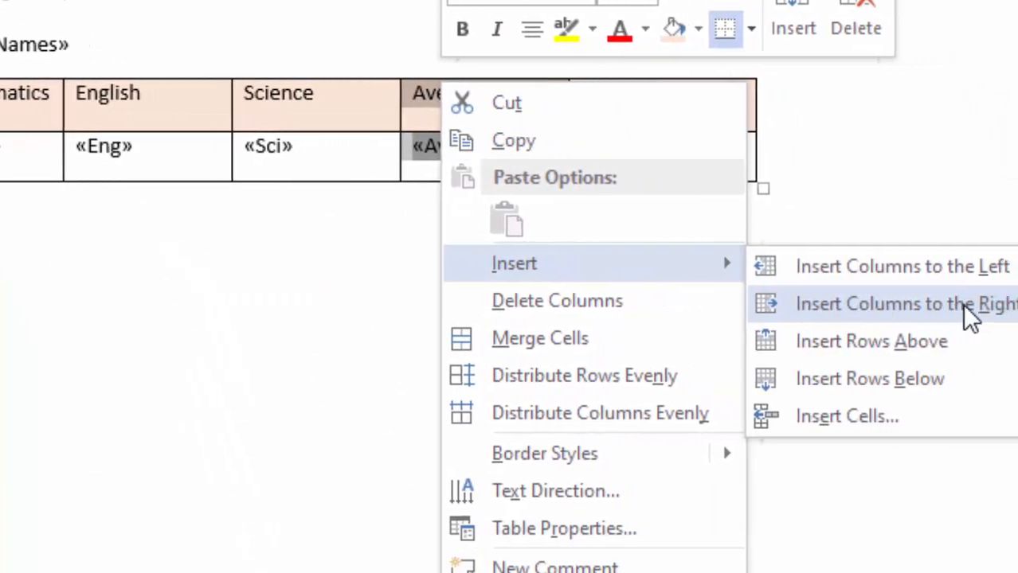
{"action": "left_click", "coordinate": [928, 275]}
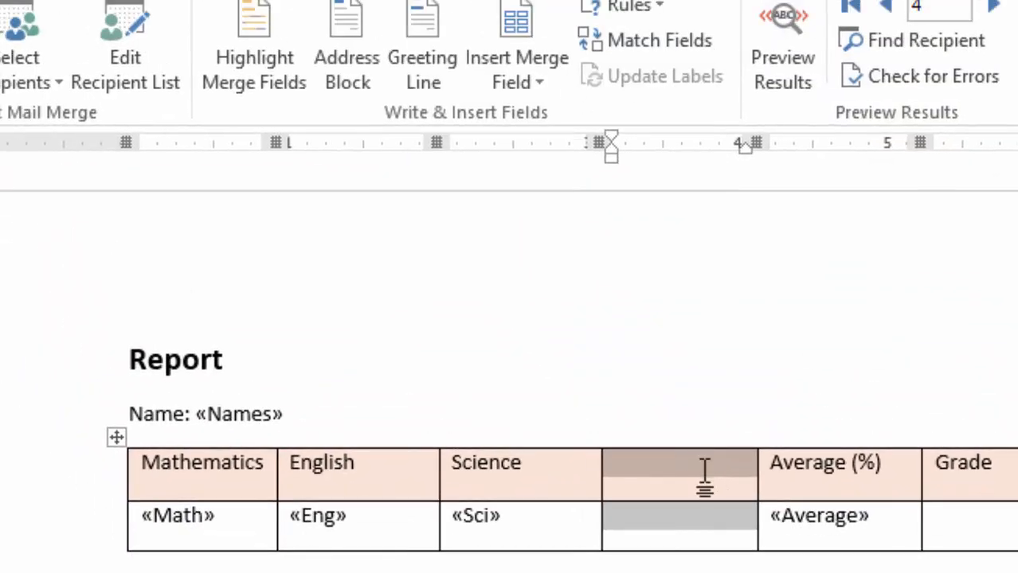
{"action": "left_click", "coordinate": [705, 478]}
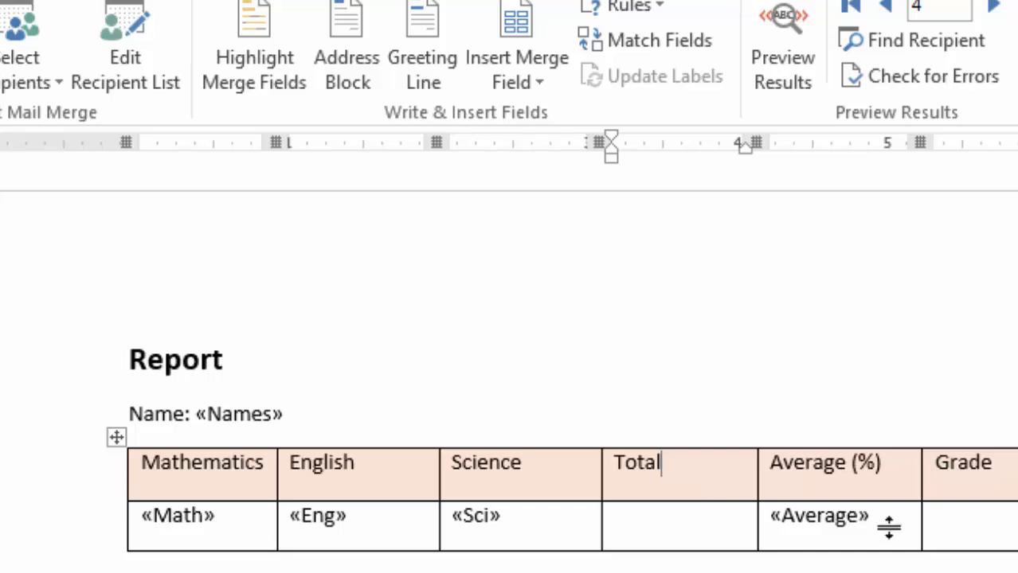
Insert the Total and Grade merge fields in the cells below the Total and Grade headings
{"action": "left_click", "coordinate": [671, 516]}
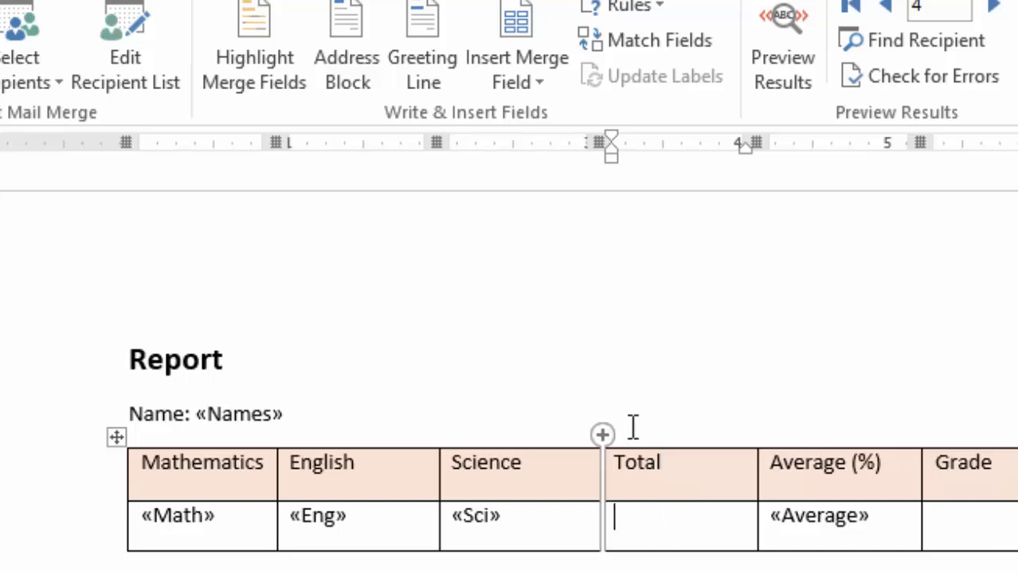
{"action": "left_click", "coordinate": [548, 81]}
{"action": "left_click", "coordinate": [546, 275]}
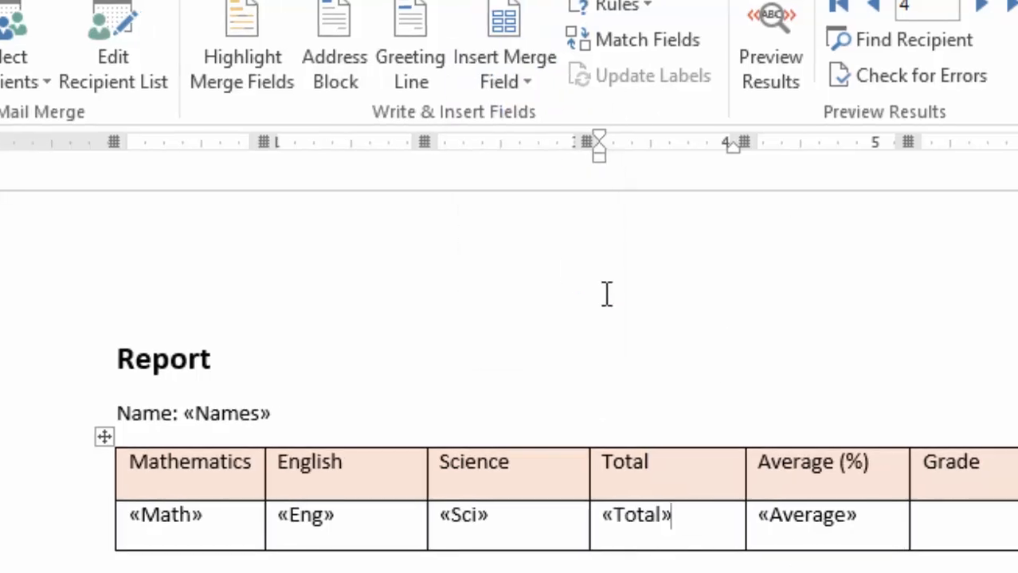
{"action": "left_click", "coordinate": [969, 515]}
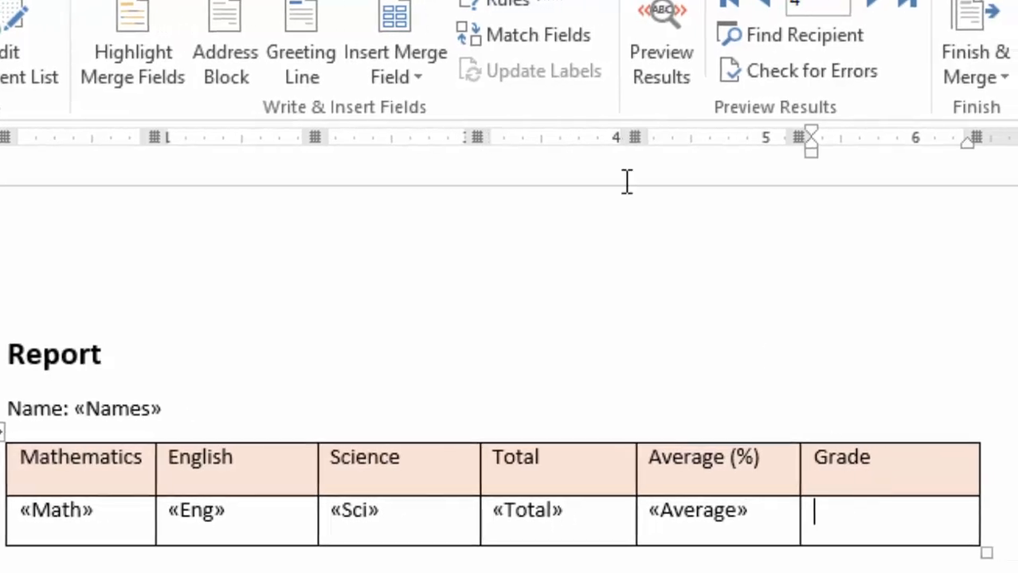
{"action": "left_click", "coordinate": [422, 79]}
{"action": "left_click", "coordinate": [425, 331]}
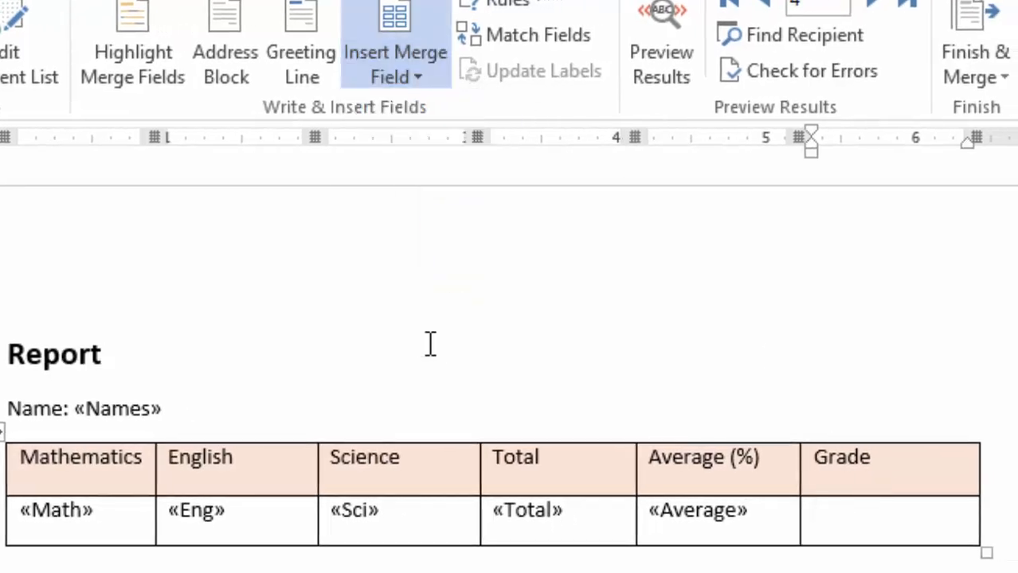
Preview the merge results and step back to the first record and forward again to the fourth
{"action": "left_click", "coordinate": [641, 70]}
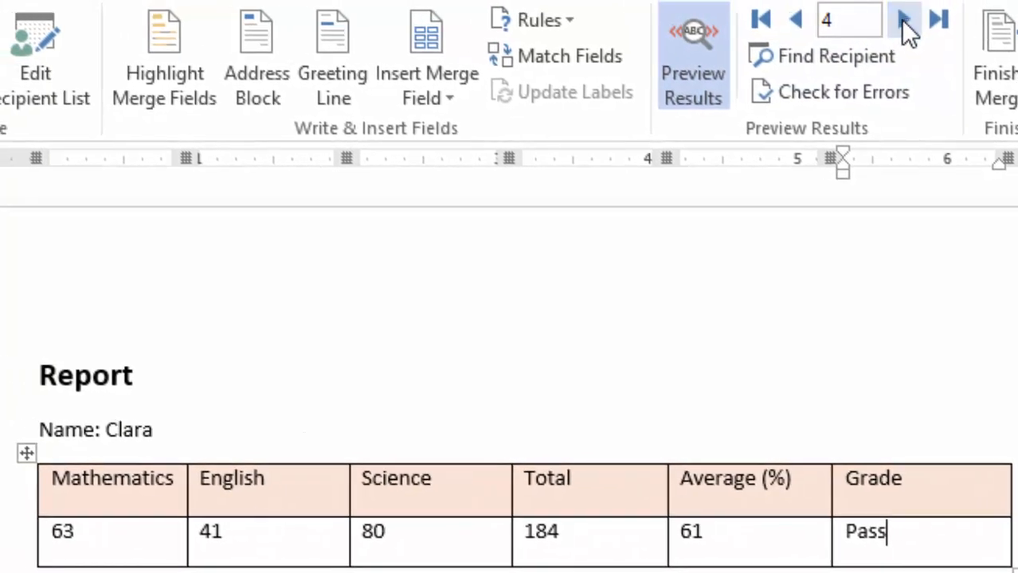
{"action": "left_click", "coordinate": [796, 21]}
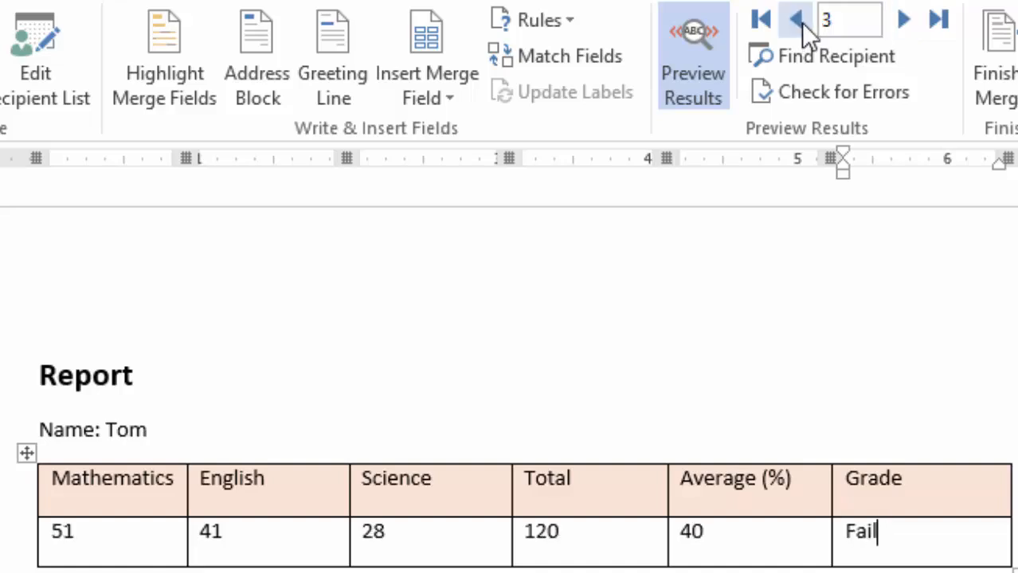
{"action": "left_click", "coordinate": [800, 22]}
{"action": "left_click", "coordinate": [800, 22]}
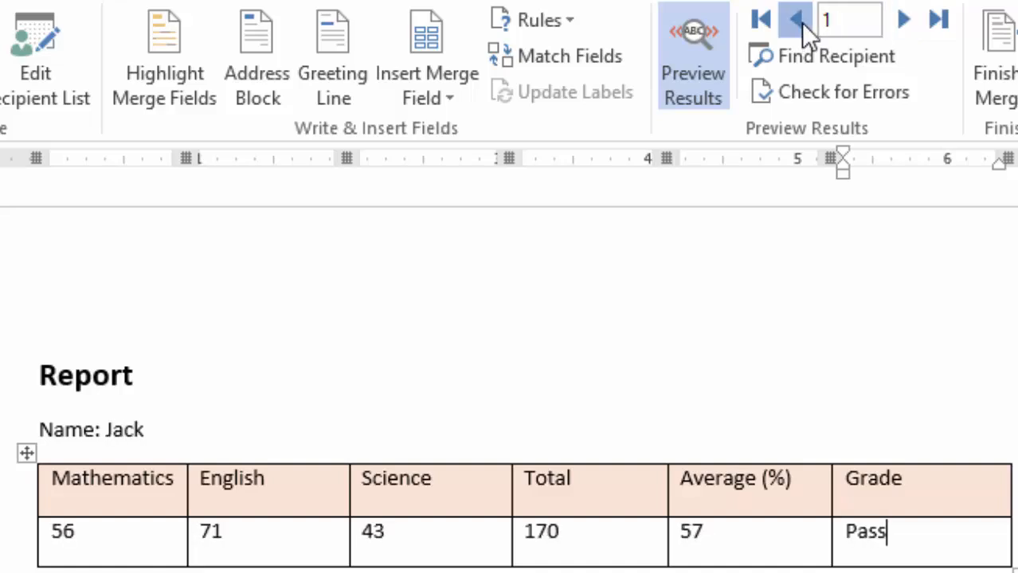
{"action": "left_click", "coordinate": [906, 21]}
{"action": "left_click", "coordinate": [906, 22]}
{"action": "left_click", "coordinate": [906, 22]}
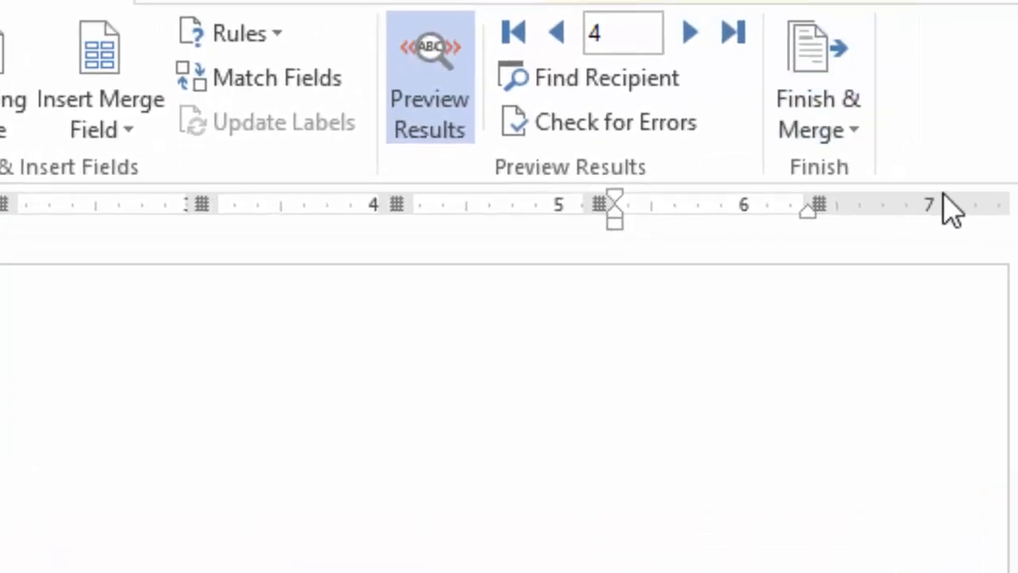
Finish the merge by creating editable individual documents for all records in a new document
{"action": "left_click", "coordinate": [726, 163]}
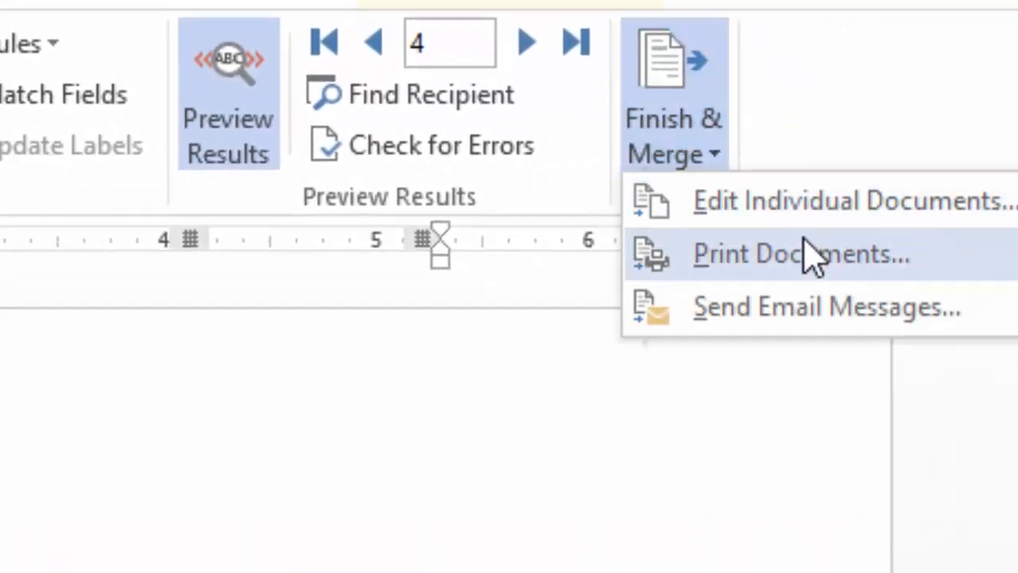
{"action": "left_click", "coordinate": [848, 200]}
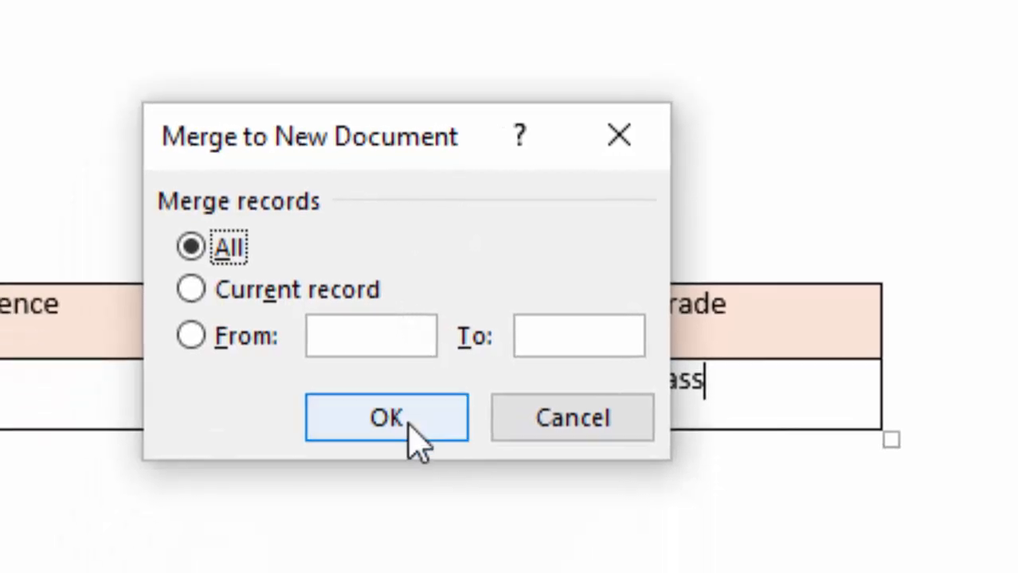
{"action": "left_click", "coordinate": [402, 417]}
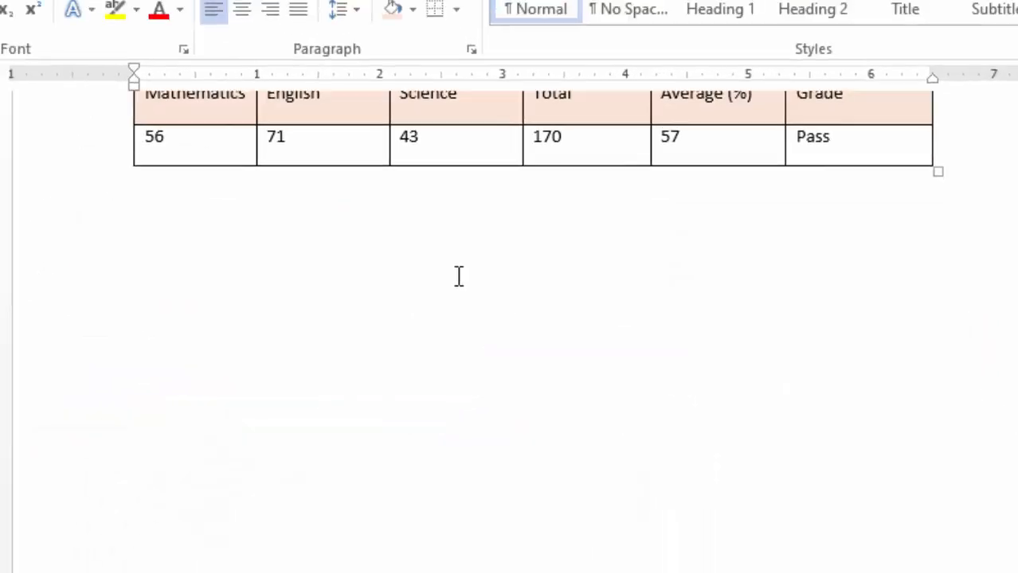
Look through the pages of the merged document to examine each student's report
{"action": "scroll", "coordinate": [459, 277], "scroll_direction": "down", "scroll_amount": 2}
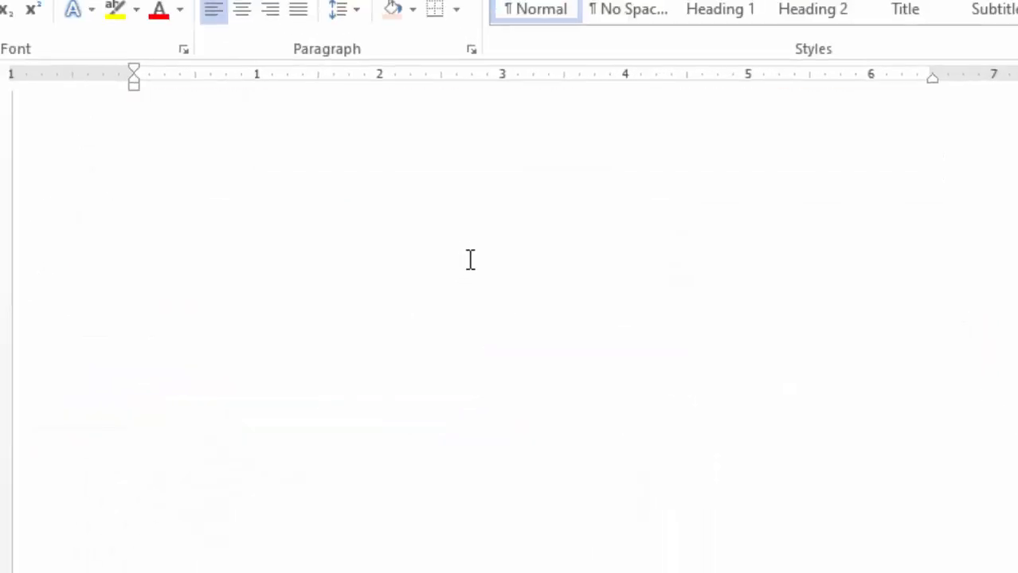
{"action": "scroll", "coordinate": [470, 260], "scroll_direction": "down", "scroll_amount": 10}
{"action": "scroll", "coordinate": [357, 349], "scroll_direction": "down", "scroll_amount": 8}
{"action": "scroll", "coordinate": [372, 329], "scroll_direction": "down", "scroll_amount": 6}
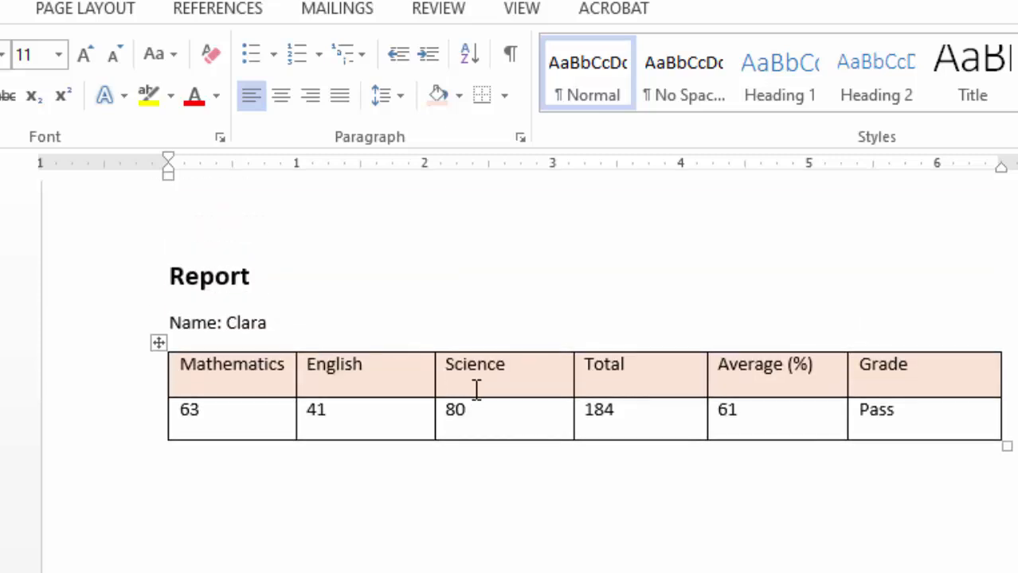
{"action": "scroll", "coordinate": [476, 388], "scroll_direction": "up", "scroll_amount": 3}
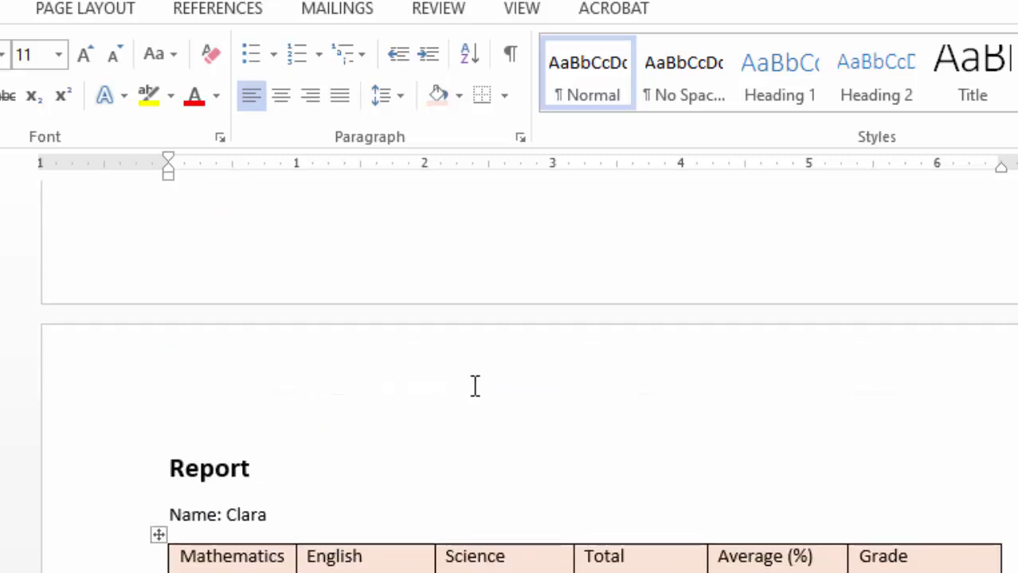
{"action": "scroll", "coordinate": [473, 396], "scroll_direction": "down", "scroll_amount": 4}
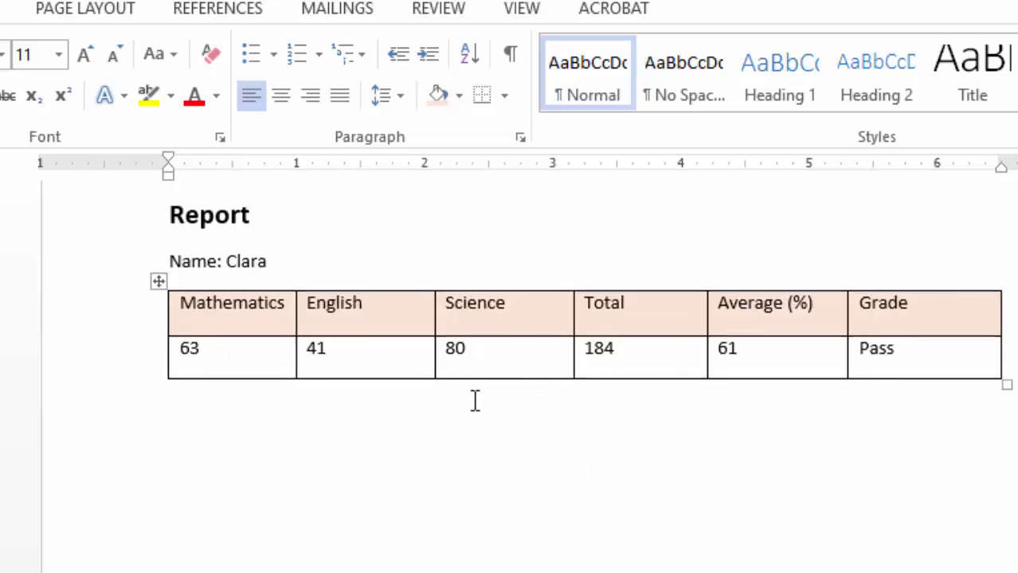
{"action": "scroll", "coordinate": [476, 394], "scroll_direction": "up", "scroll_amount": 3}
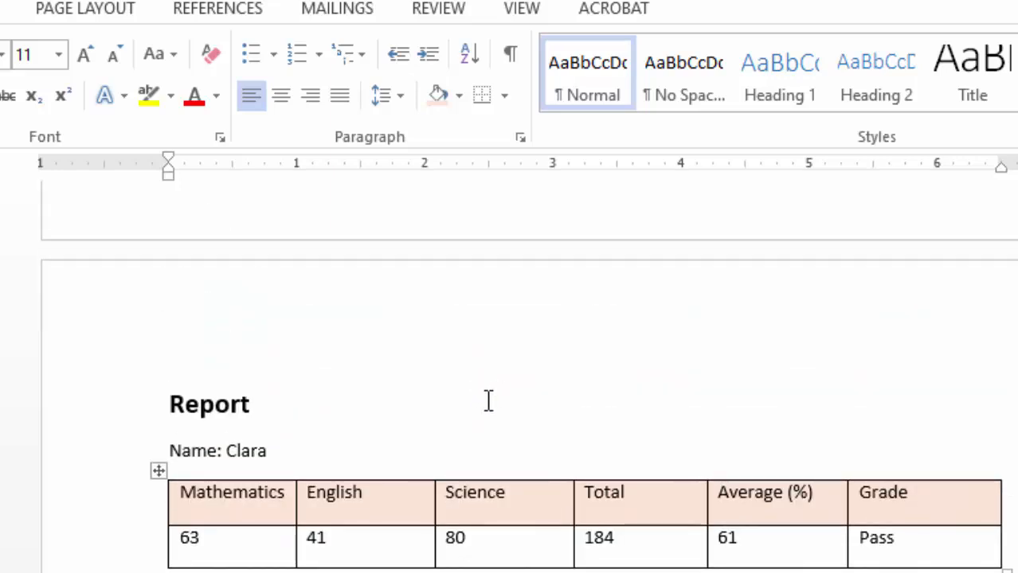
{"action": "scroll", "coordinate": [494, 399], "scroll_direction": "down", "scroll_amount": 7}
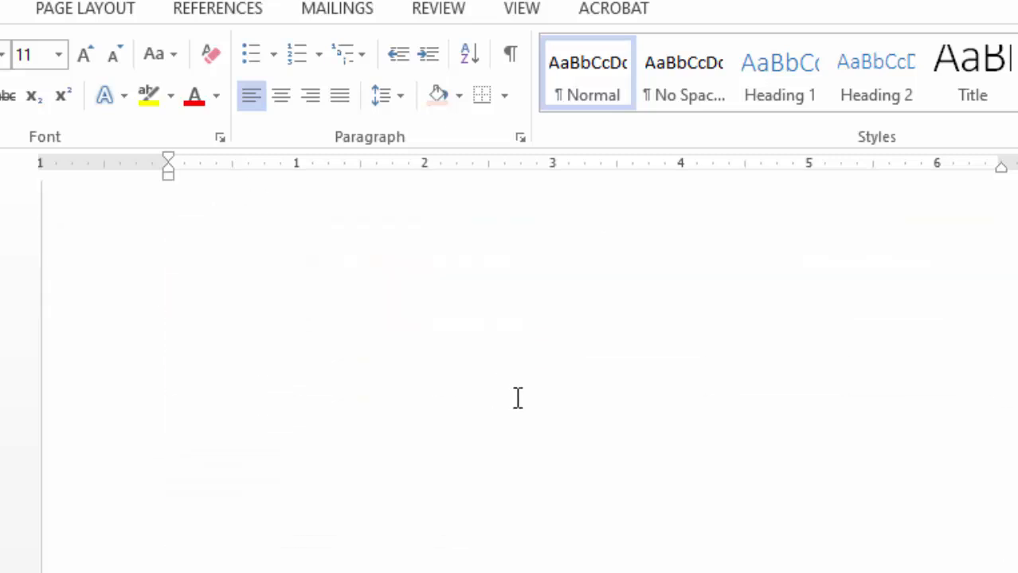
{"action": "scroll", "coordinate": [518, 398], "scroll_direction": "down", "scroll_amount": 10}
{"action": "scroll", "coordinate": [539, 402], "scroll_direction": "down", "scroll_amount": 6}
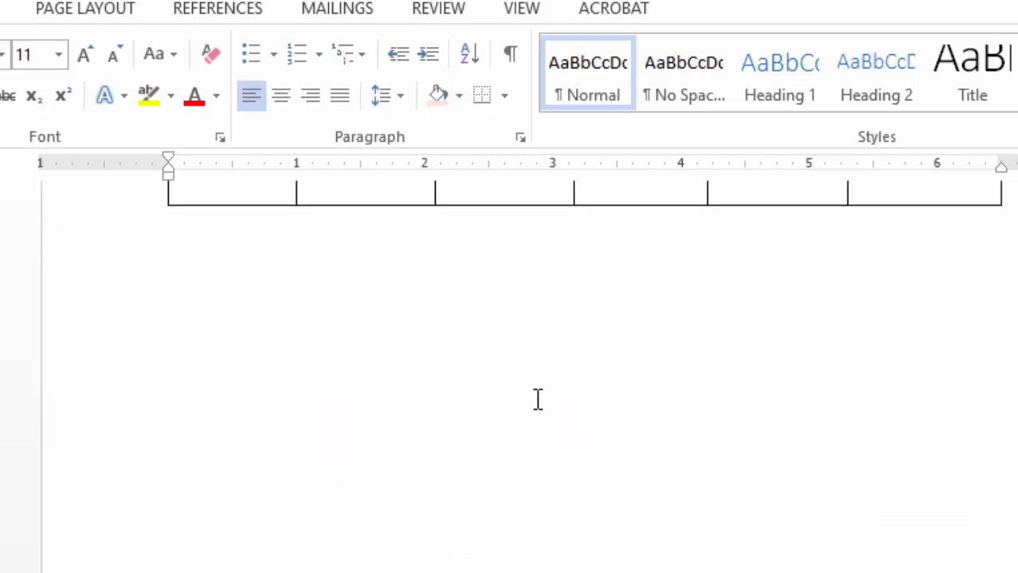